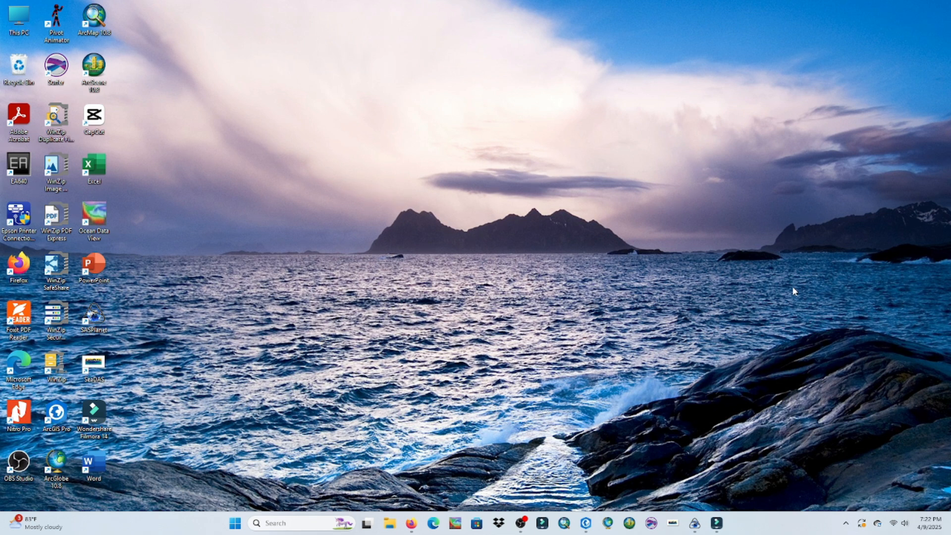
Step: Switch to Firefox, search Google for "oceancolor" and open the NASA Ocean Color Level 3 & 4 Browser result
left_click(416, 521)
left_click(682, 15)
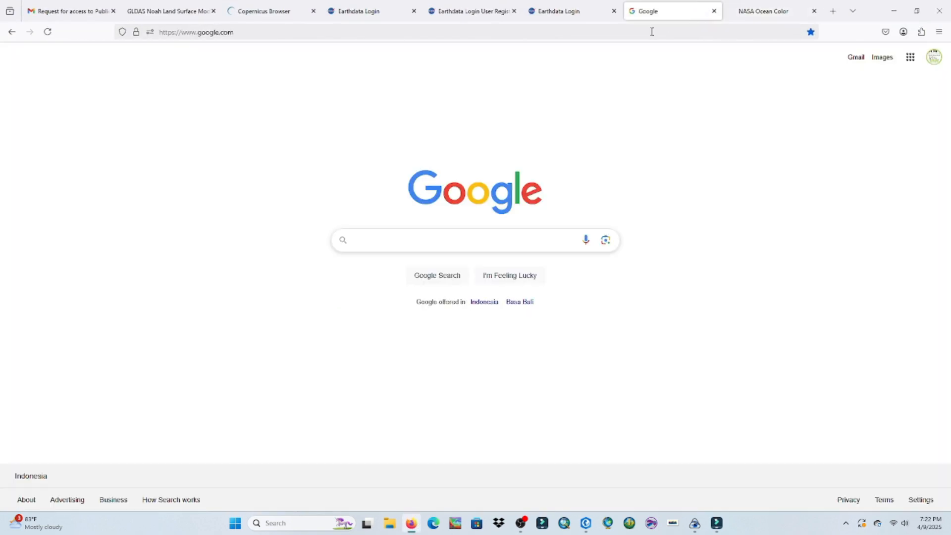
left_click(449, 241)
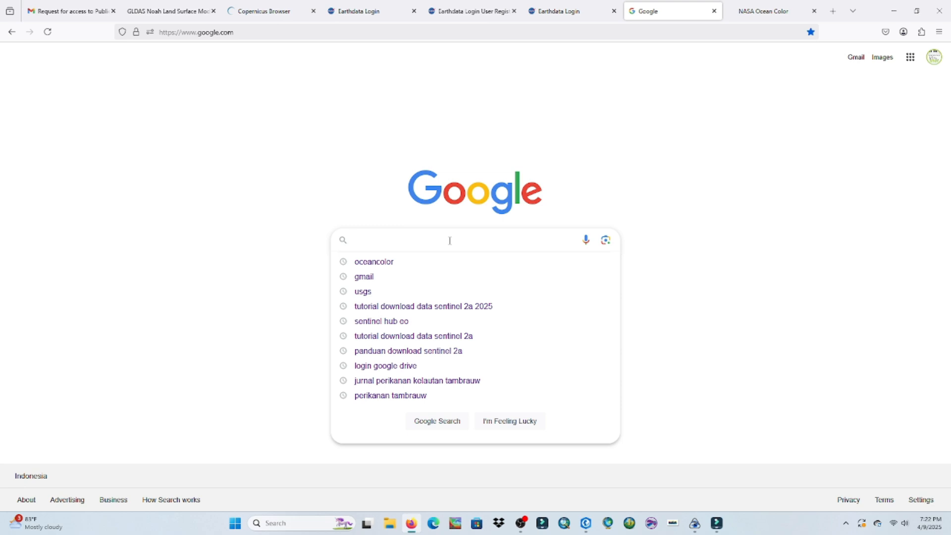
type("OCE")
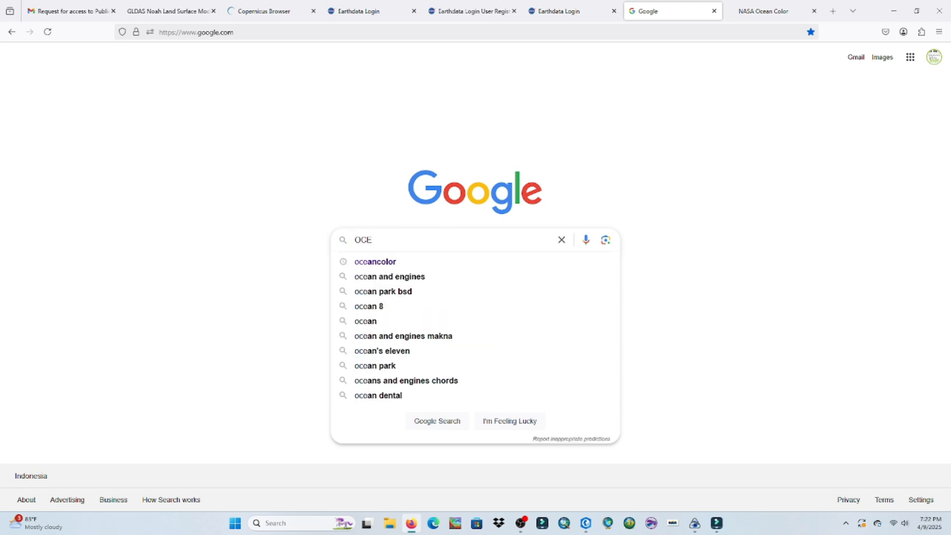
left_click(385, 262)
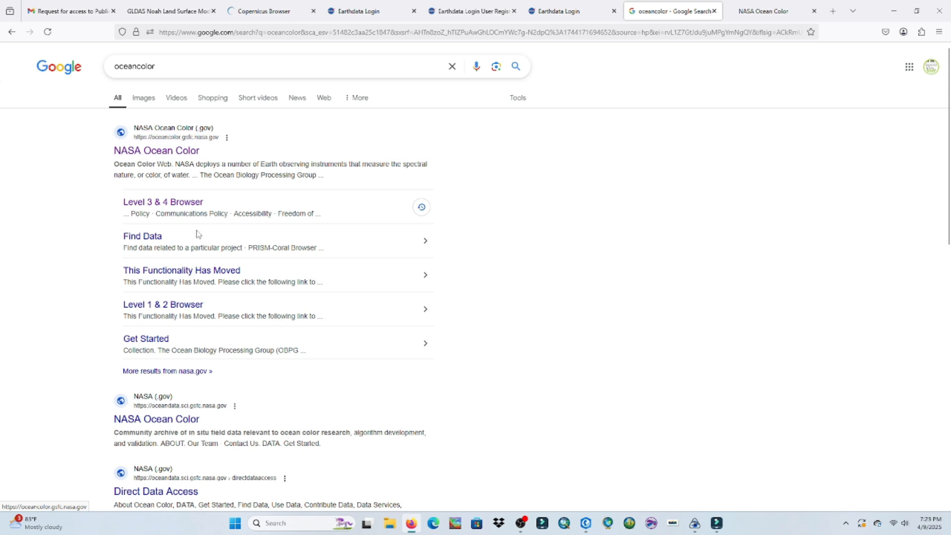
left_click(163, 207)
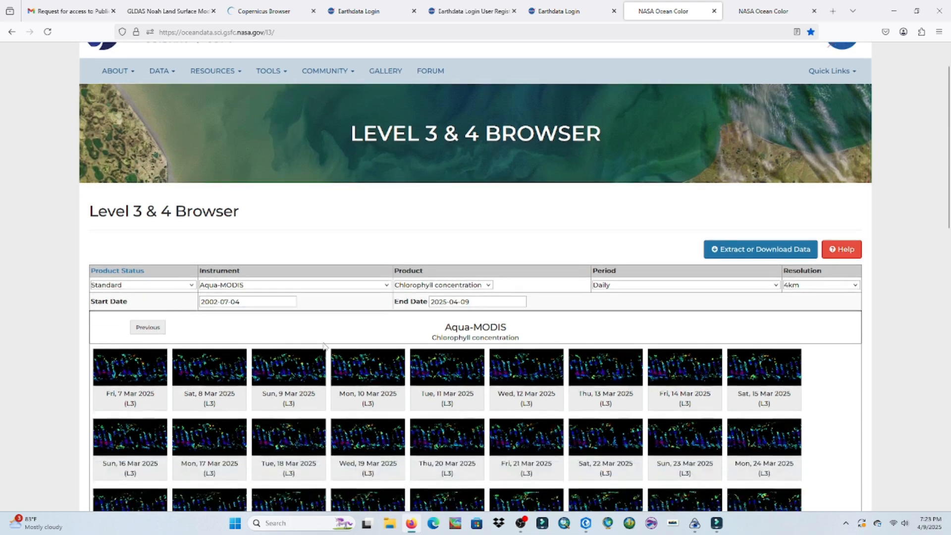
Step: Choose Aqua-MODIS as the instrument and Sea Surface Temperature (11 µ daytime) as the product
scroll(325, 341, "down", 1)
left_click(373, 287)
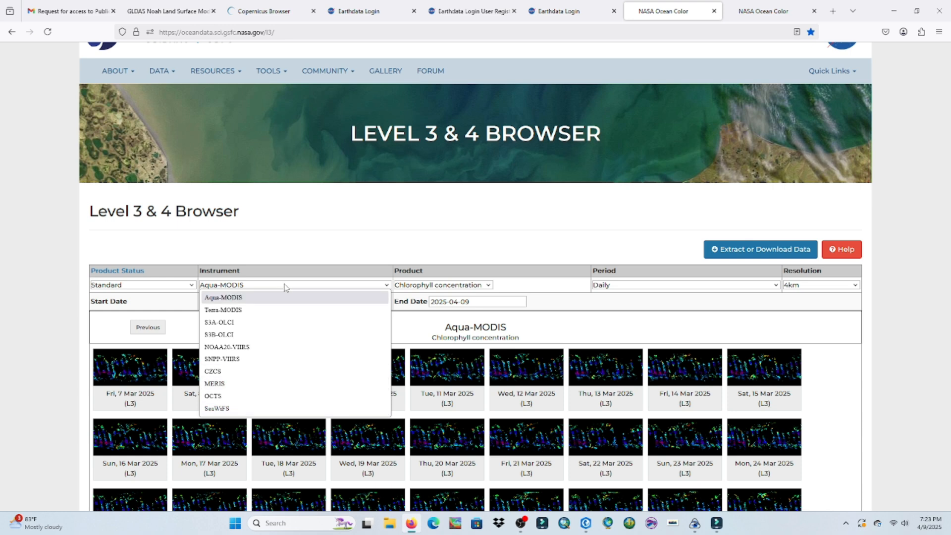
left_click(233, 299)
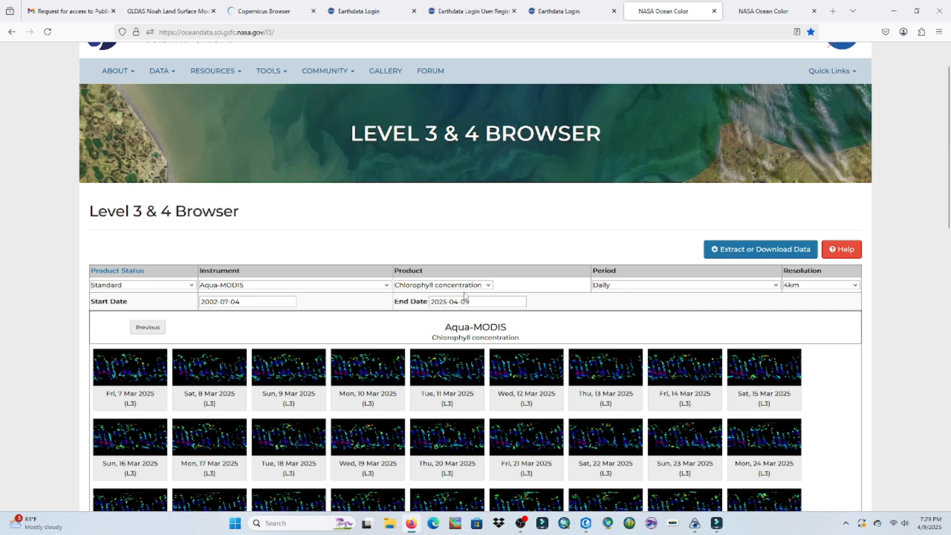
left_click(489, 286)
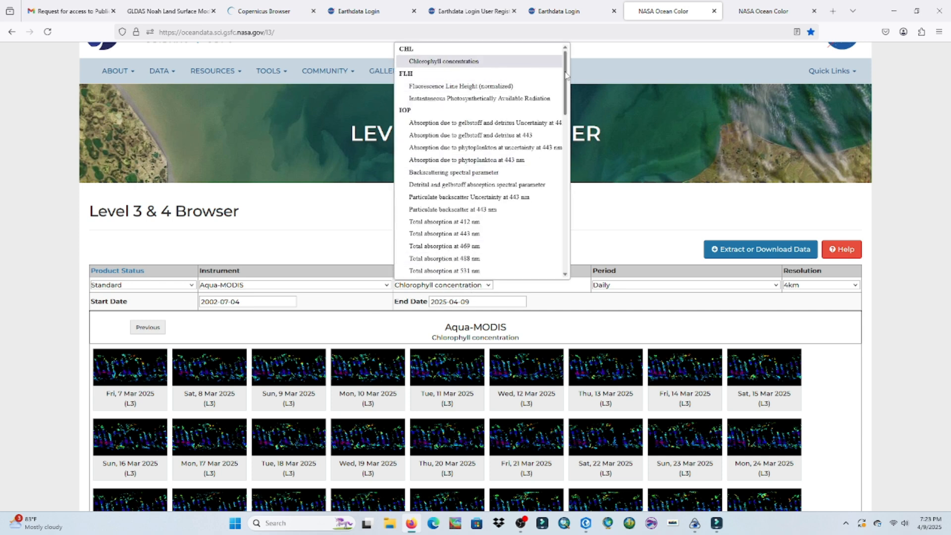
scroll(548, 163, "down", 10)
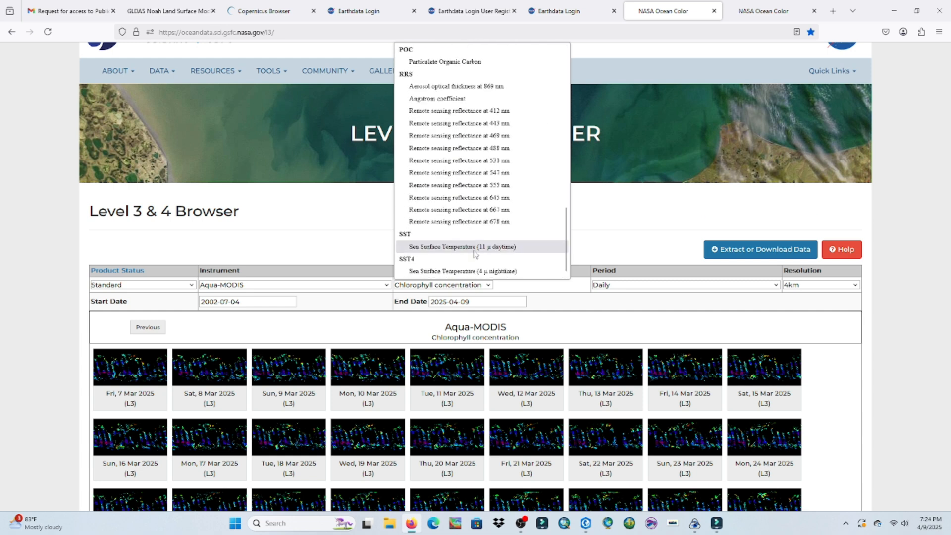
left_click_drag(565, 236, 560, 59)
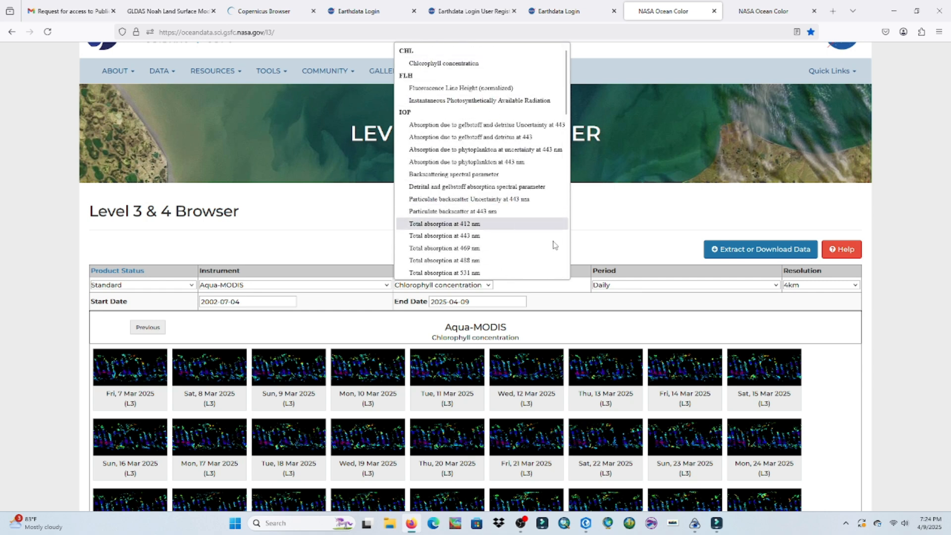
scroll(562, 194, "down", 15)
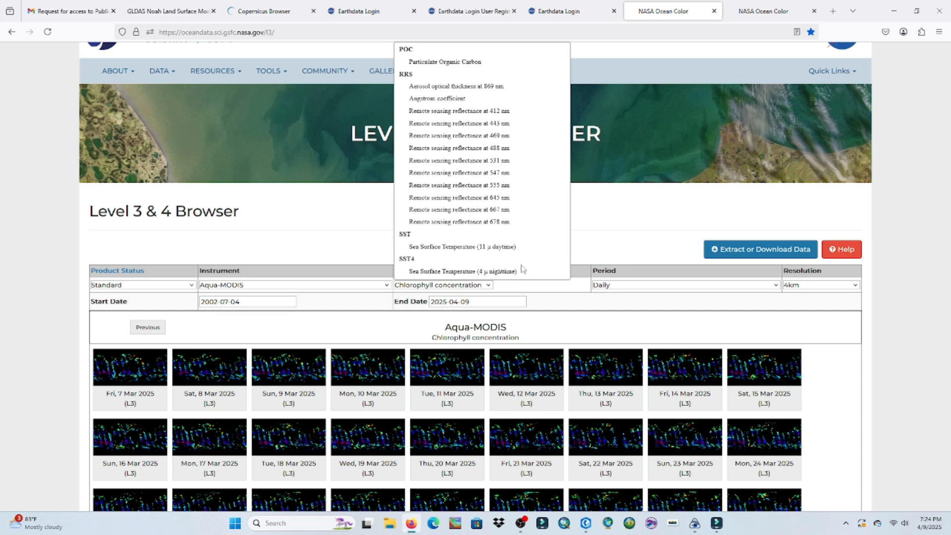
left_click(450, 247)
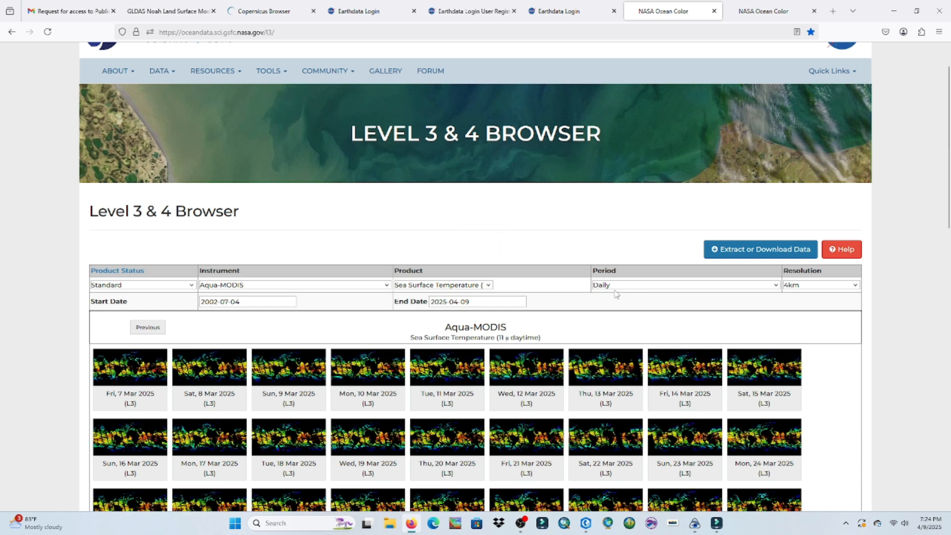
Step: Set the data period to Monthly and the resolution to 4km
left_click(723, 290)
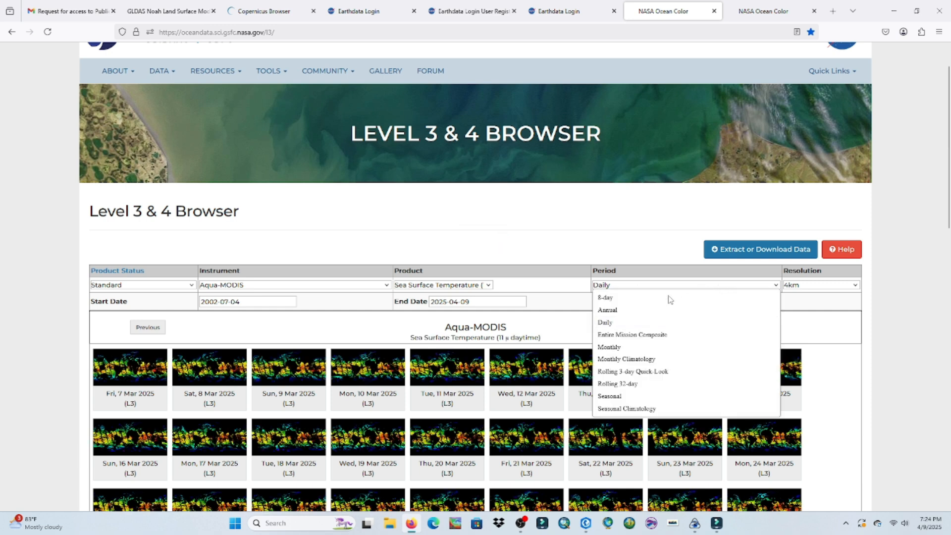
left_click(645, 351)
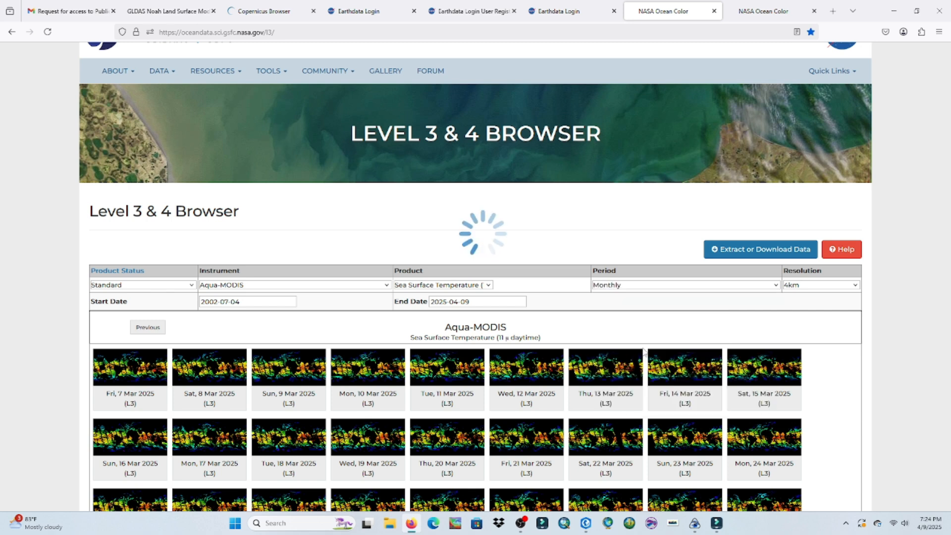
left_click(830, 290)
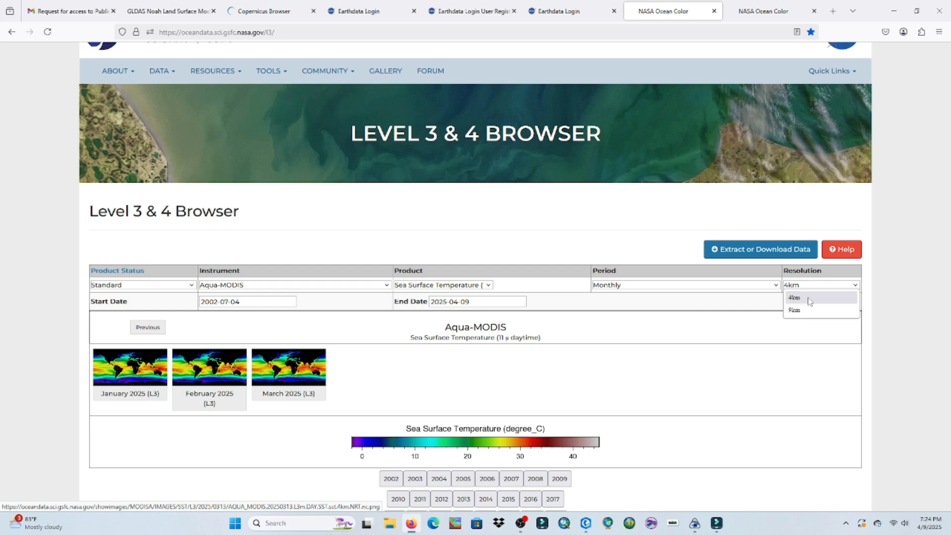
left_click(810, 301)
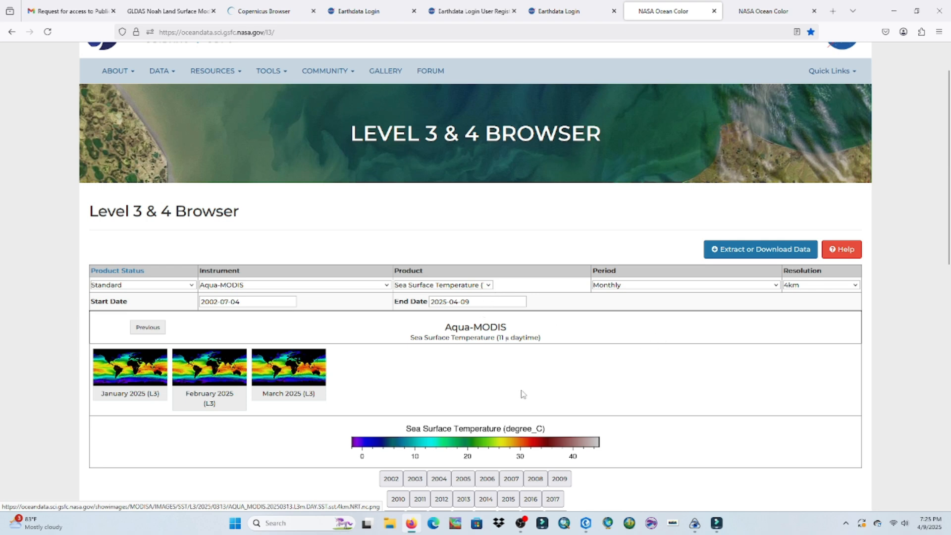
Step: Display the monthly images for 2025 and open the January 2025 sea surface temperature map
scroll(525, 391, "down", 2)
scroll(601, 410, "down", 1)
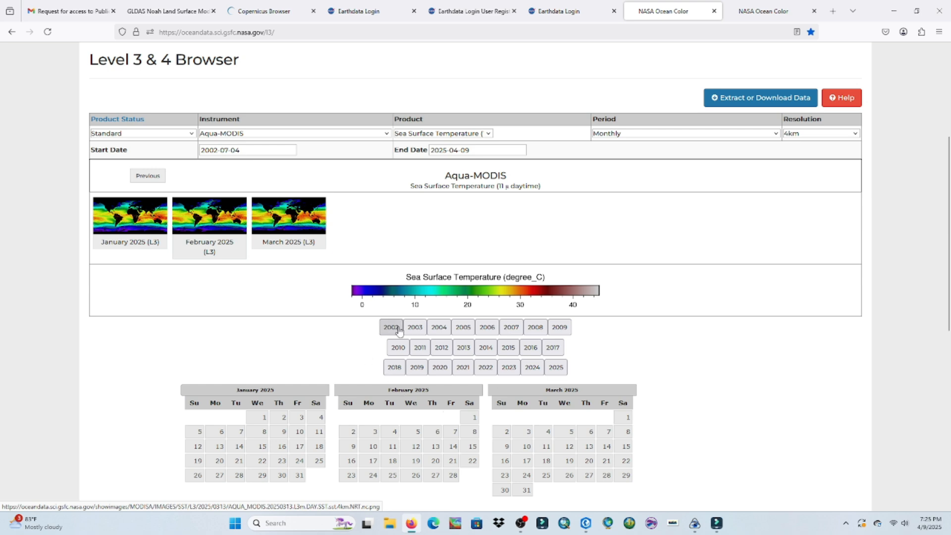
left_click(466, 329)
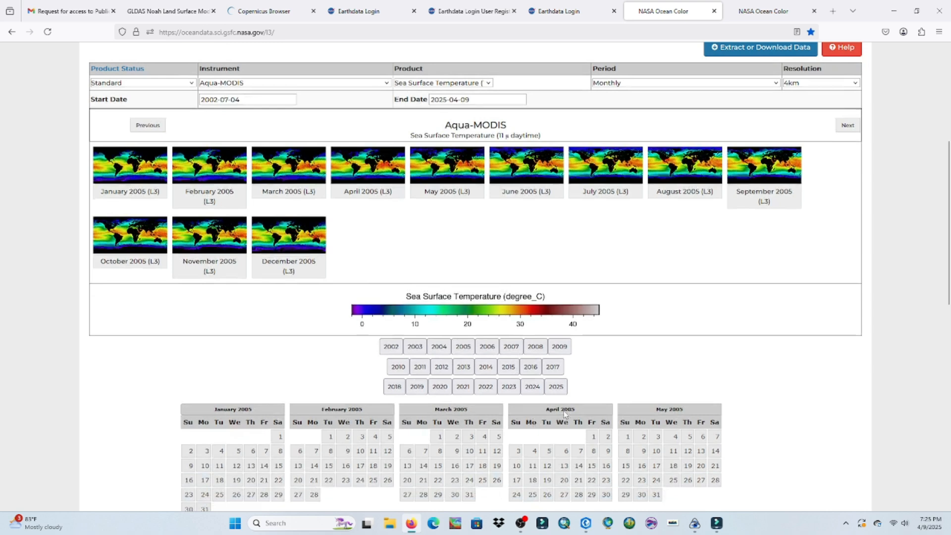
left_click(556, 387)
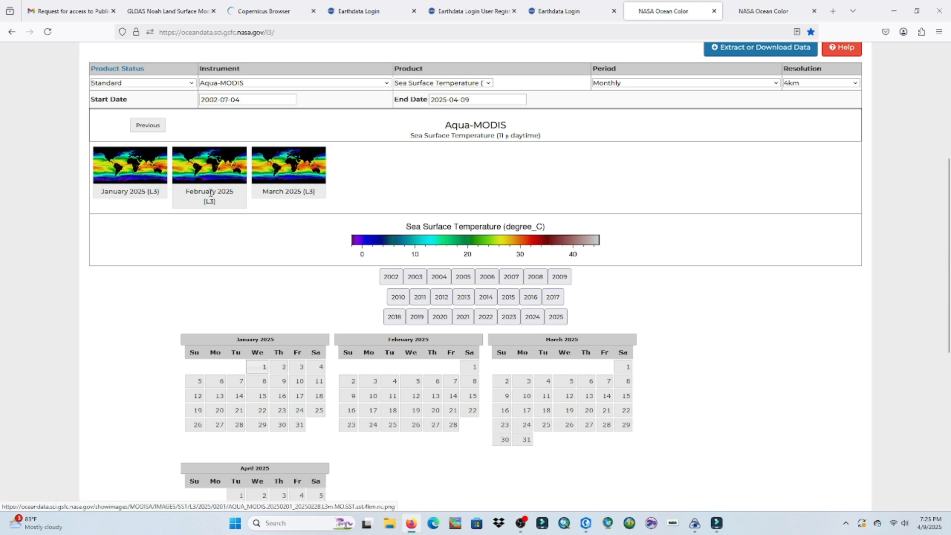
left_click(135, 175)
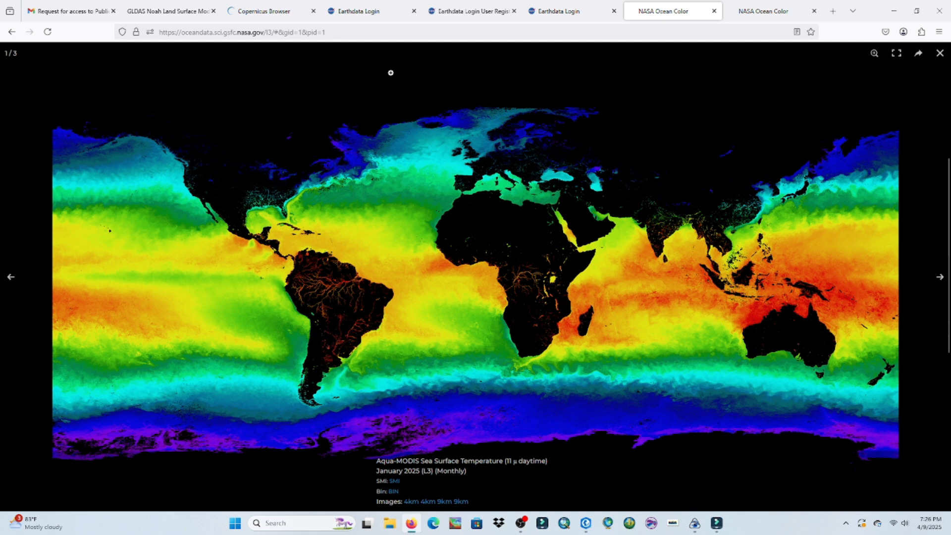
Step: Show the Earthdata Login page for Ocean Data file access and open its new user registration form
left_click(367, 17)
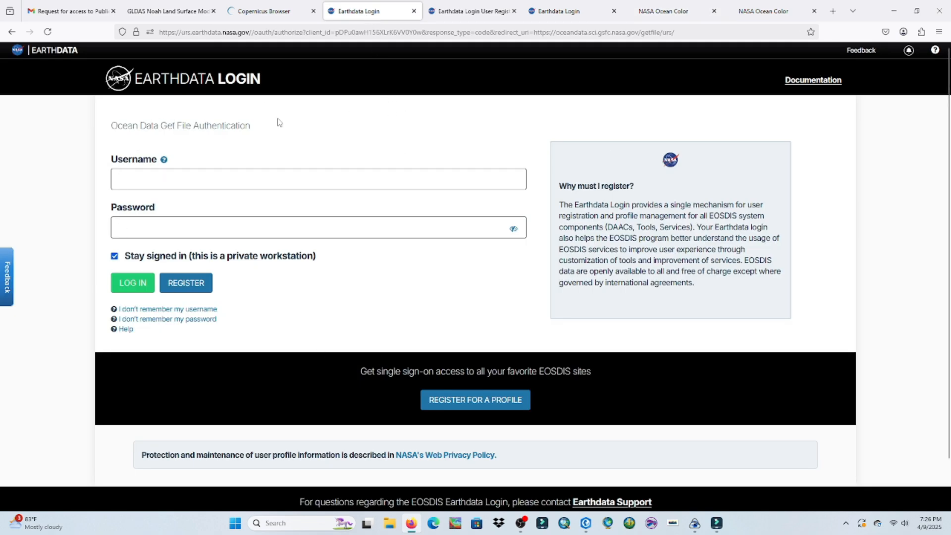
left_click(665, 13)
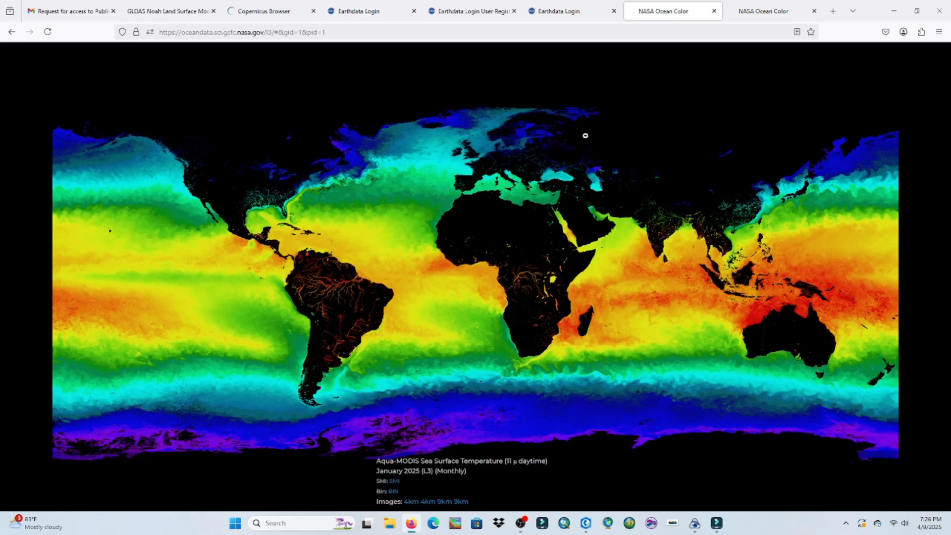
left_click(378, 14)
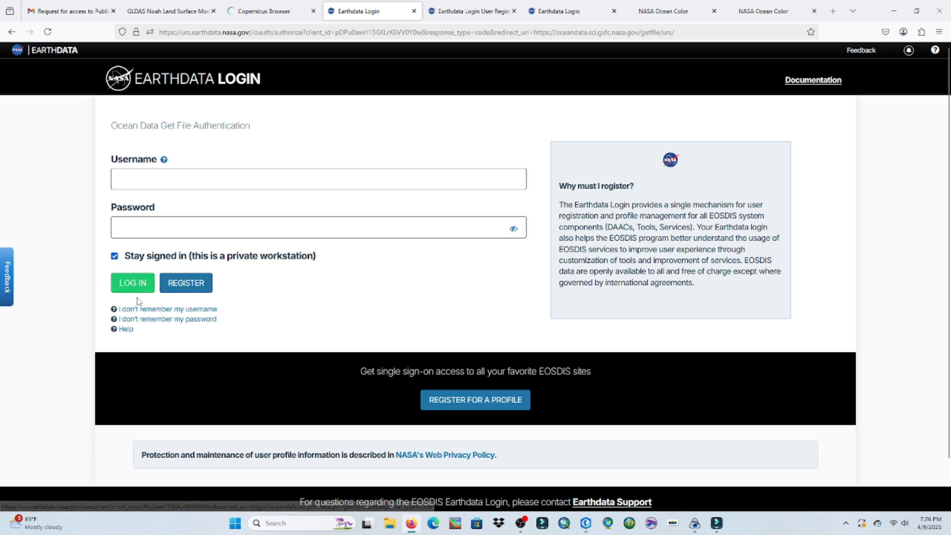
left_click(197, 284)
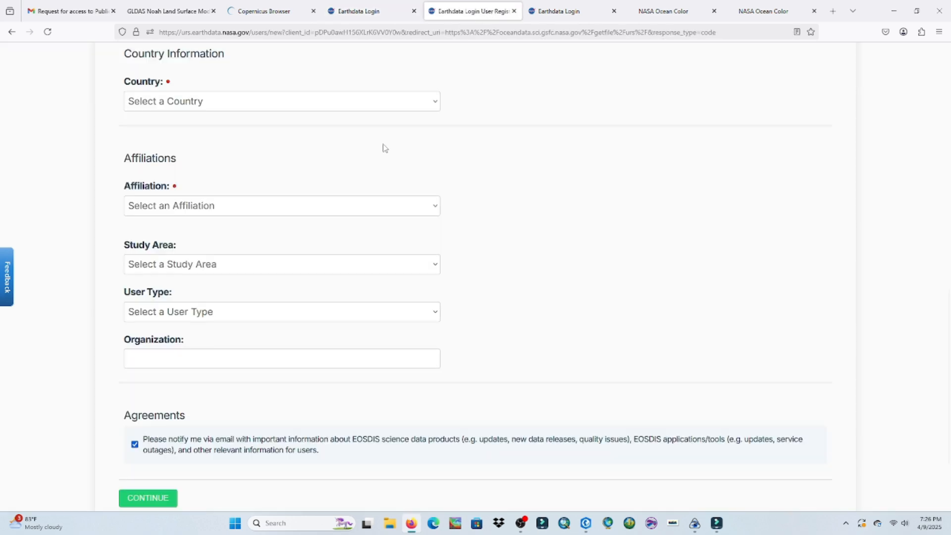
Step: Examine the Earthdata registration form's profile, user, country, affiliation and agreement sections
scroll(332, 250, "up", 4)
scroll(295, 286, "up", 5)
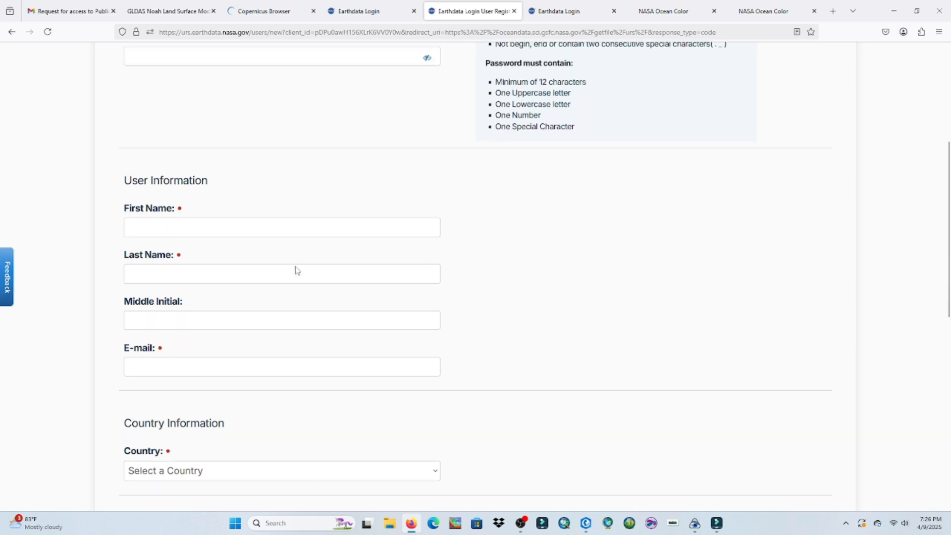
scroll(296, 266, "up", 2)
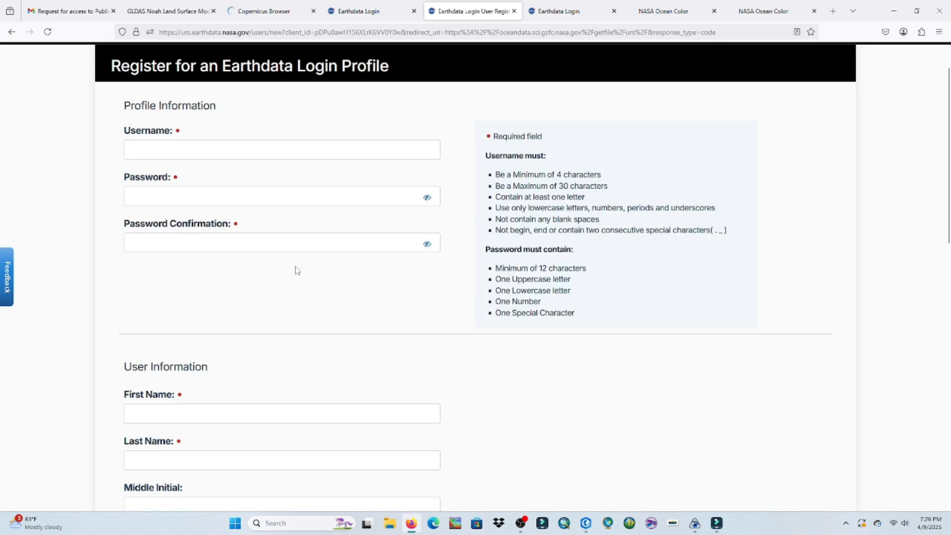
left_click(252, 145)
left_click(471, 285)
scroll(359, 288, "down", 1)
scroll(357, 290, "down", 4)
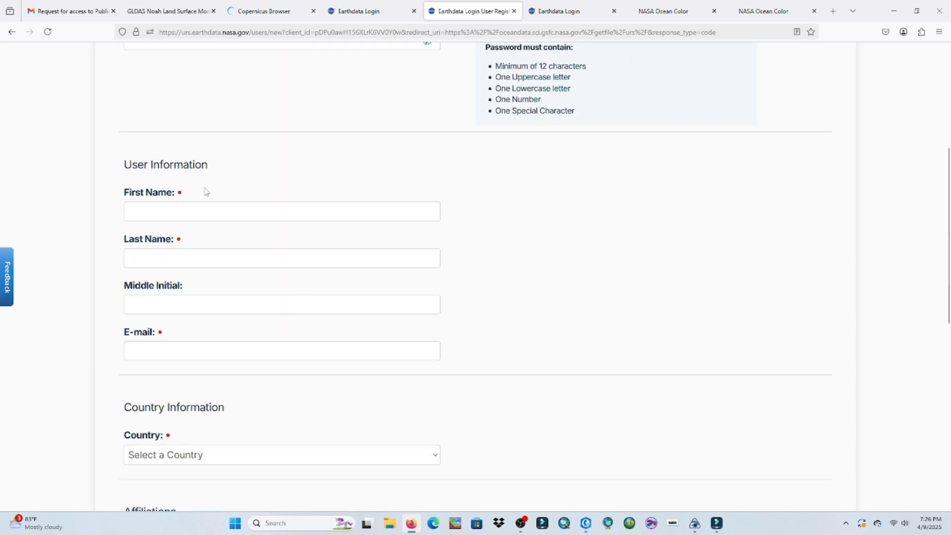
scroll(212, 187, "down", 6)
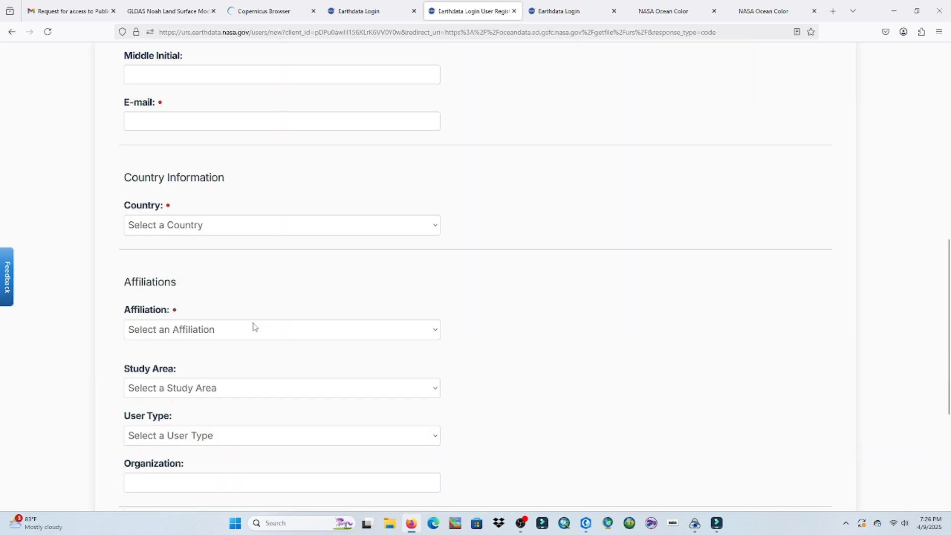
scroll(253, 327, "down", 3)
scroll(224, 364, "down", 2)
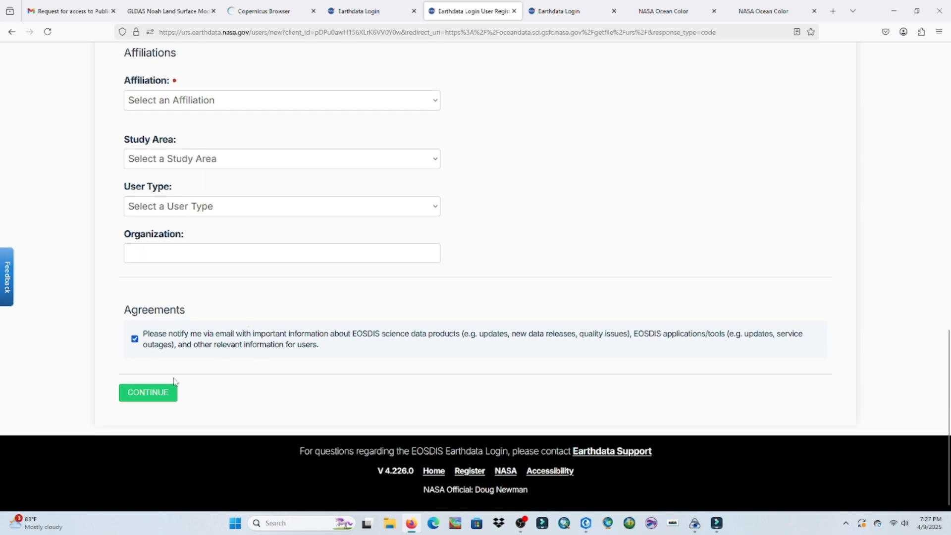
scroll(175, 381, "up", 5)
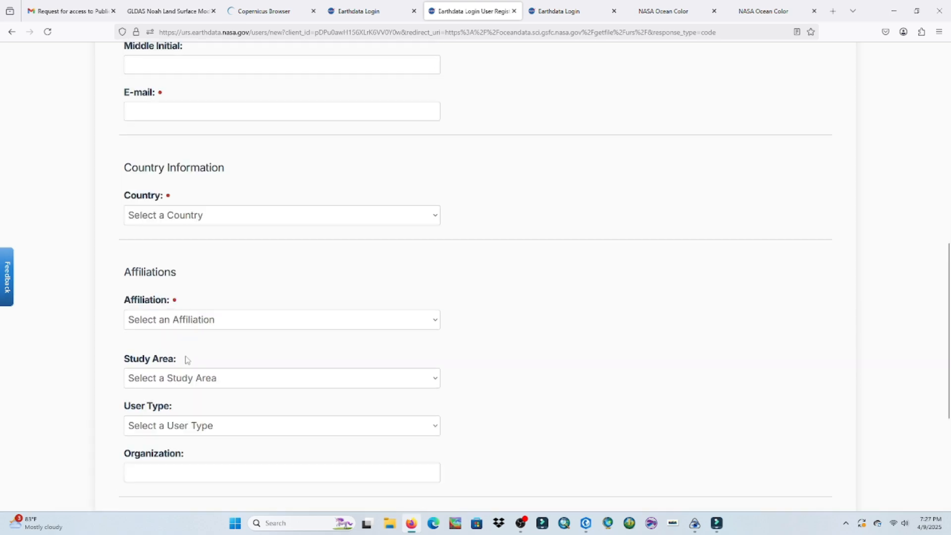
scroll(223, 287, "up", 2)
scroll(255, 396, "down", 3)
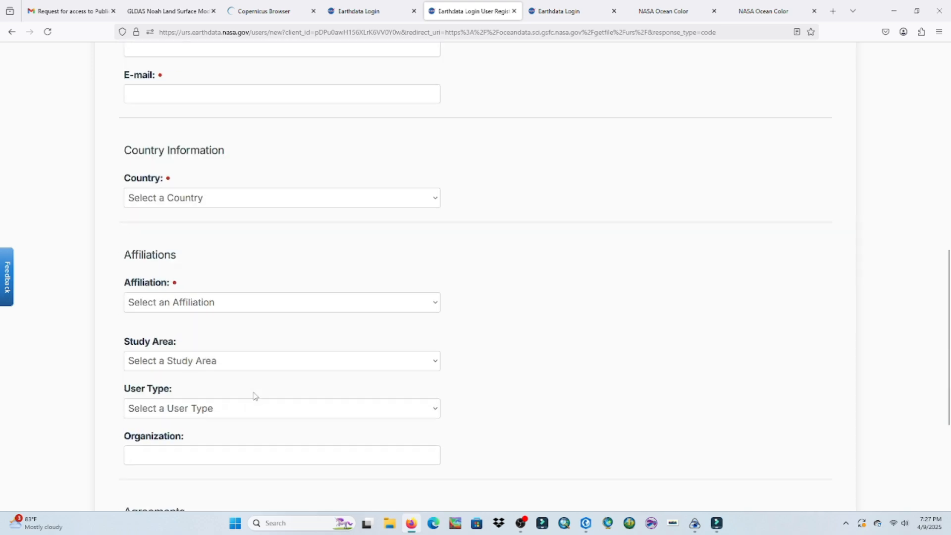
scroll(254, 396, "down", 3)
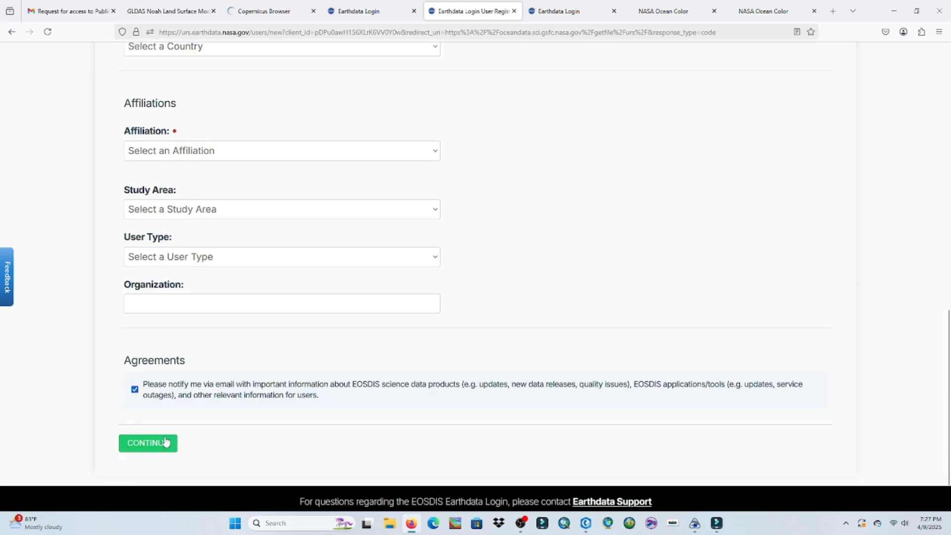
Step: Check the Earthdata login page and download the SMI file of the January 2025 sea surface temperature map
left_click(563, 14)
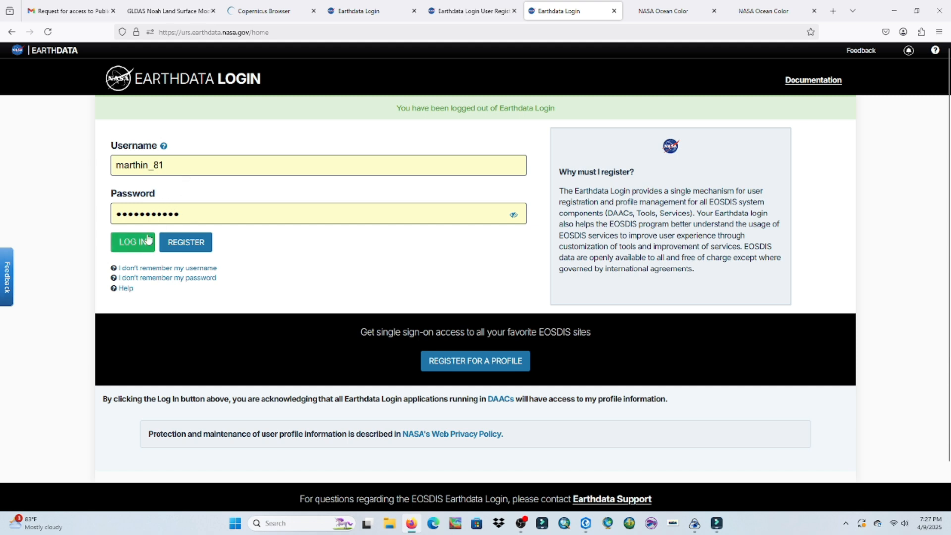
left_click(674, 12)
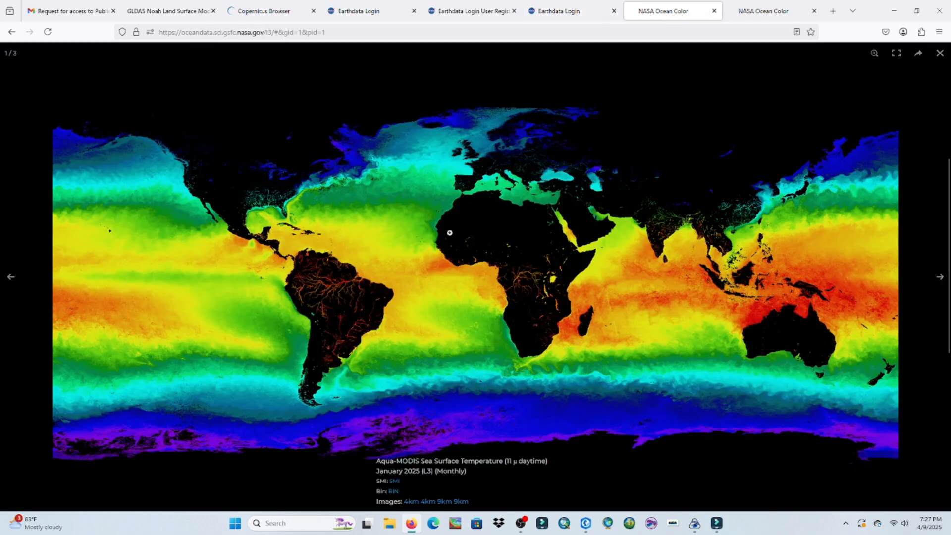
left_click(394, 484)
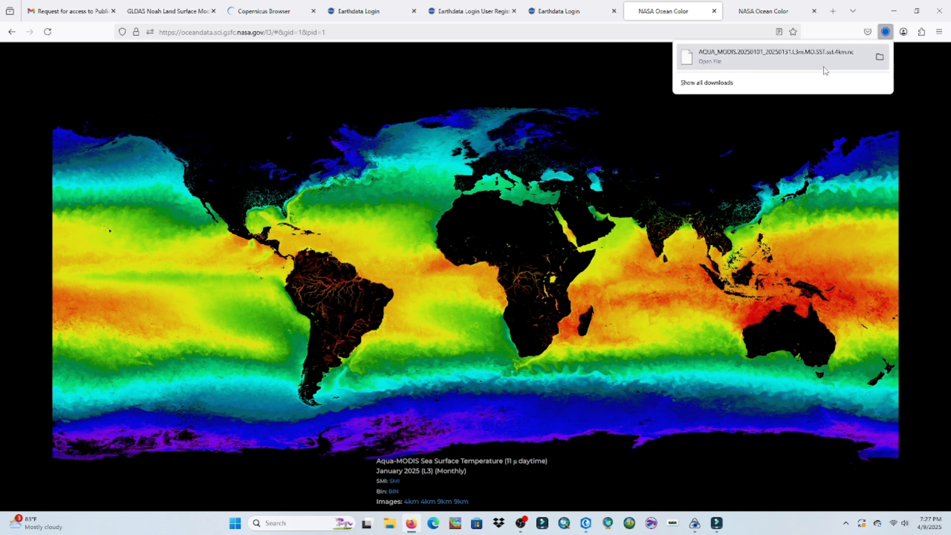
Step: Show the downloaded January 2025 SST netCDF file in its Downloads folder, close the folder window and minimize the browser
left_click(881, 57)
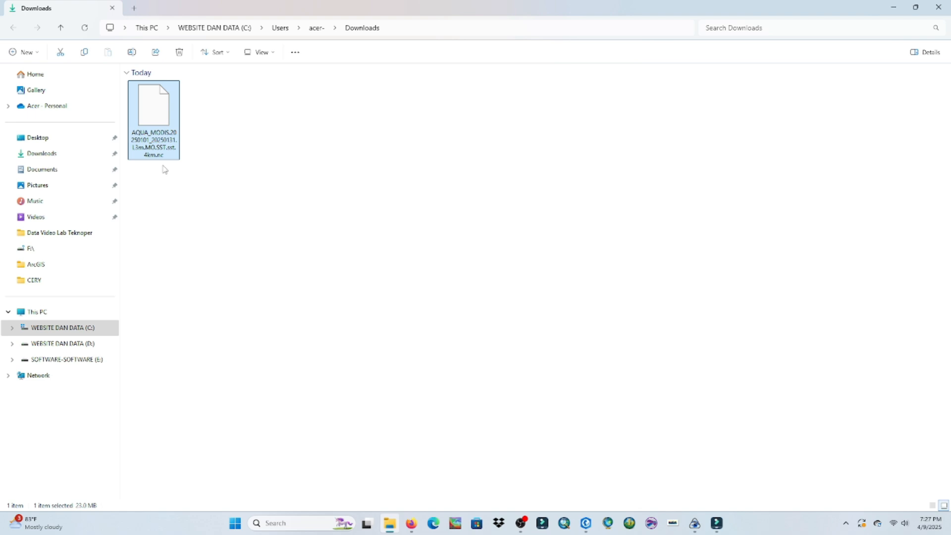
left_click(939, 7)
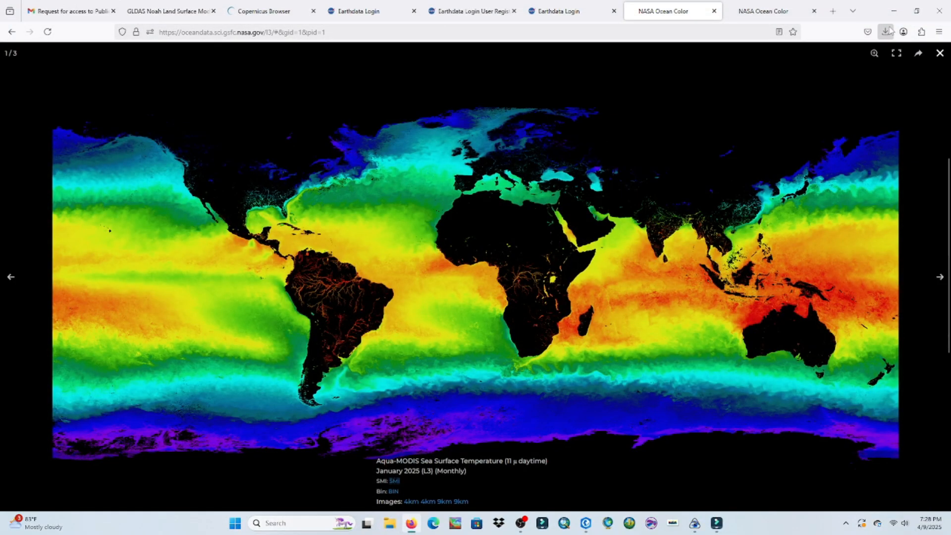
left_click(895, 12)
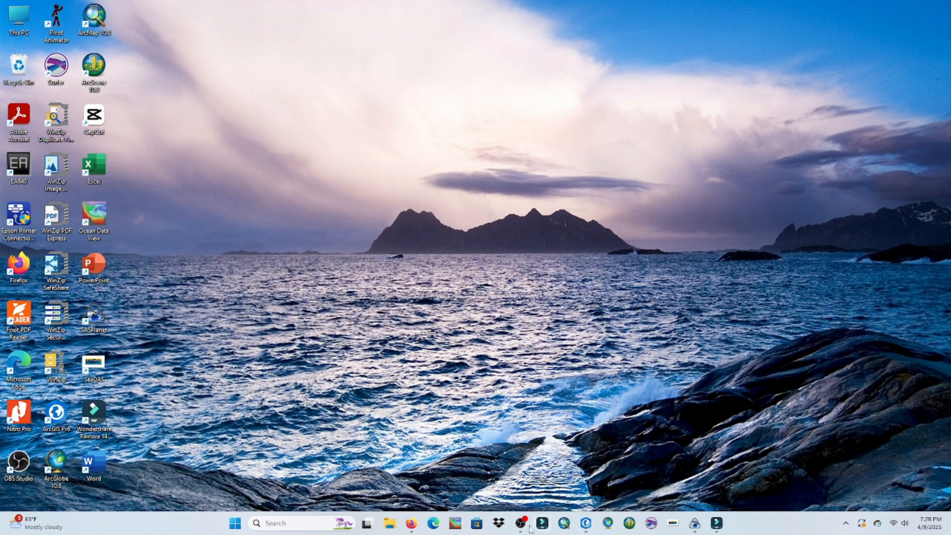
Step: Switch to SAS.Planet and examine the location of the outlined bay on the Bing satellite map
left_click(695, 523)
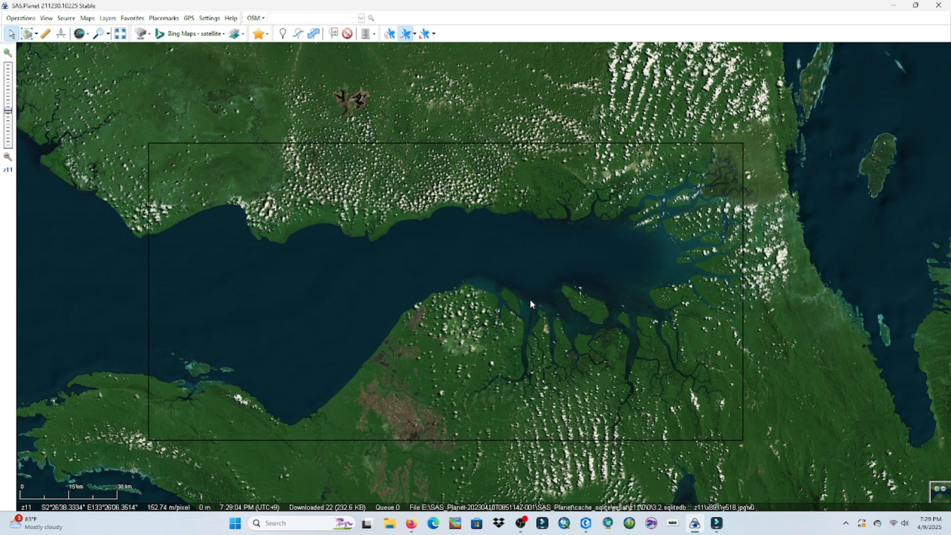
scroll(424, 328, "down", 2)
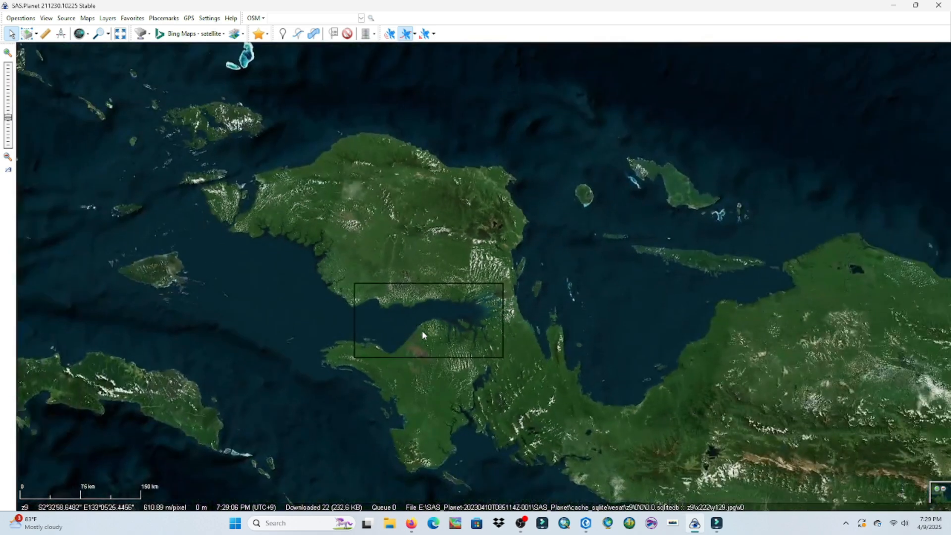
scroll(422, 331, "up", 1)
scroll(422, 331, "up", 1)
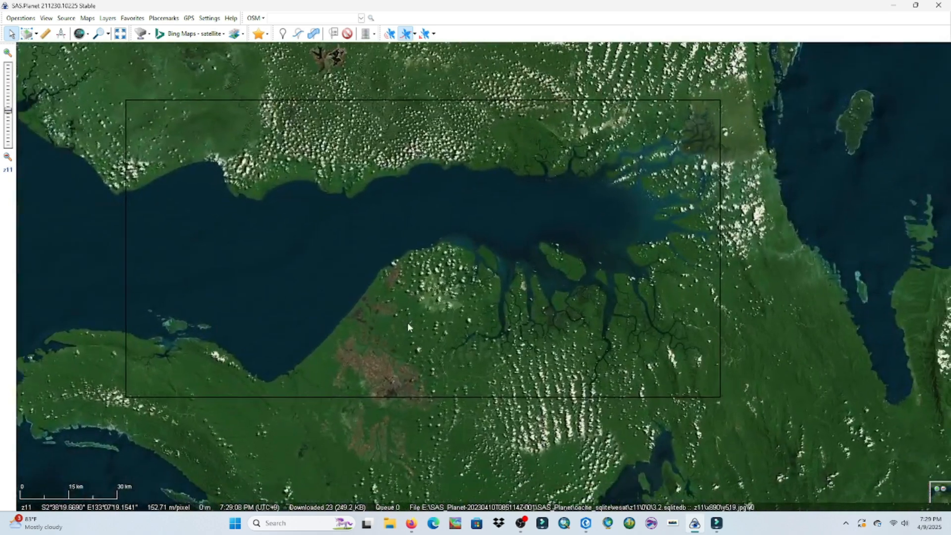
Step: Mark a rectangular selection around the whole bay, dismiss the Selection Manager and minimize the map program
left_click(28, 33)
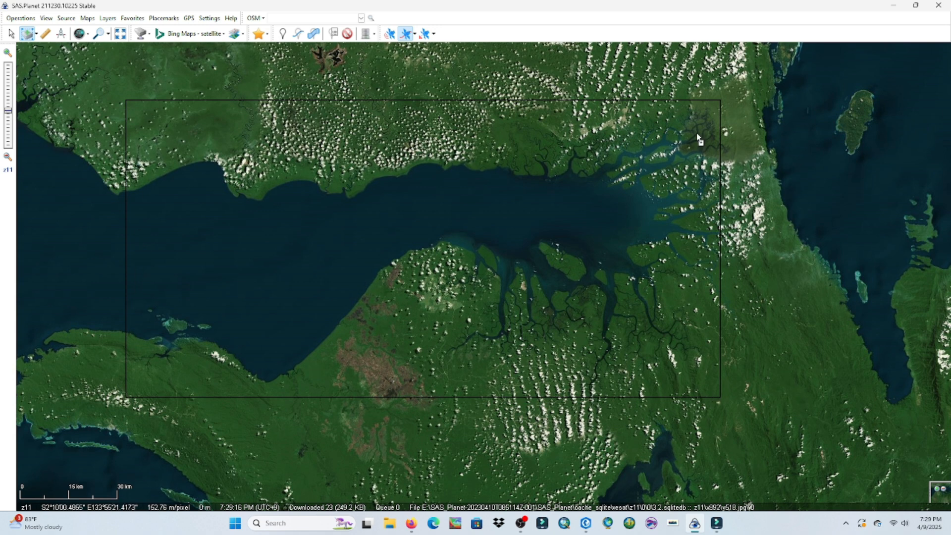
left_click(126, 102)
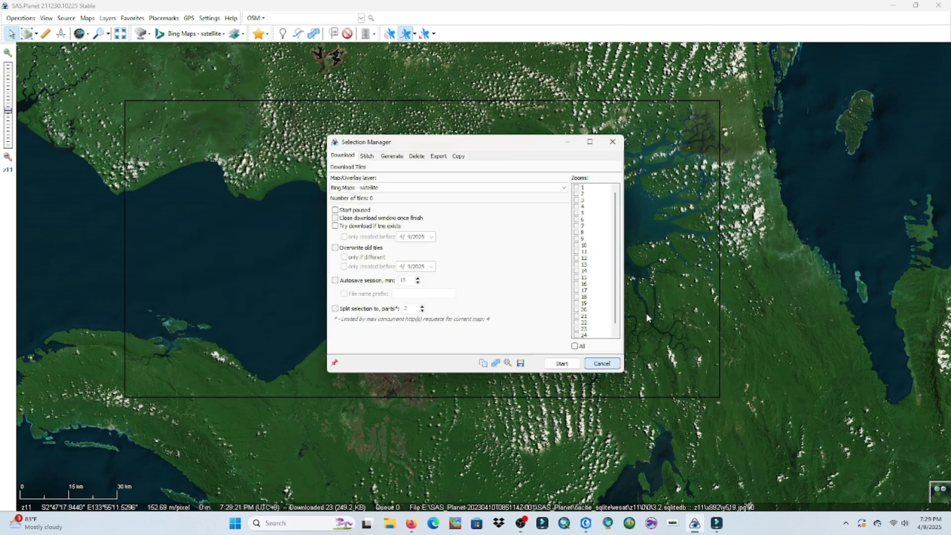
left_click(720, 397)
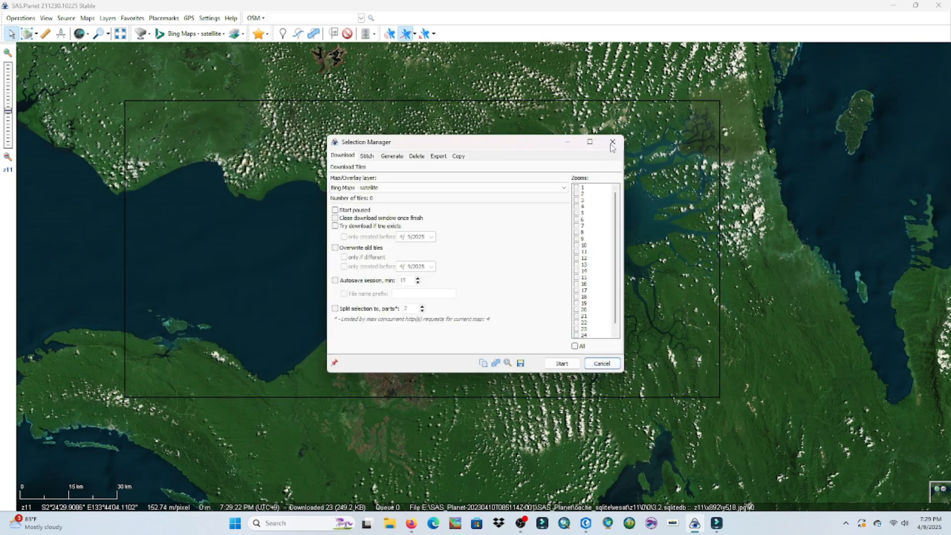
left_click(613, 142)
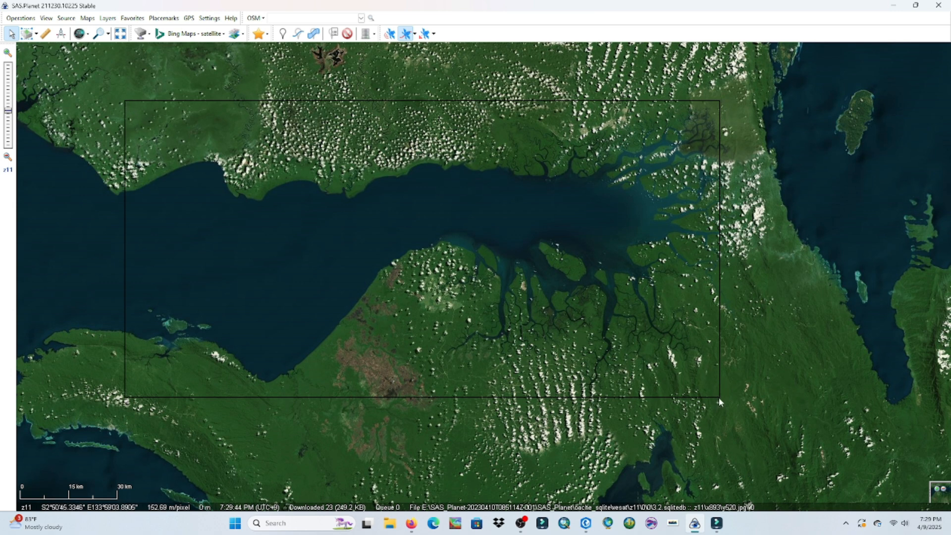
left_click(896, 6)
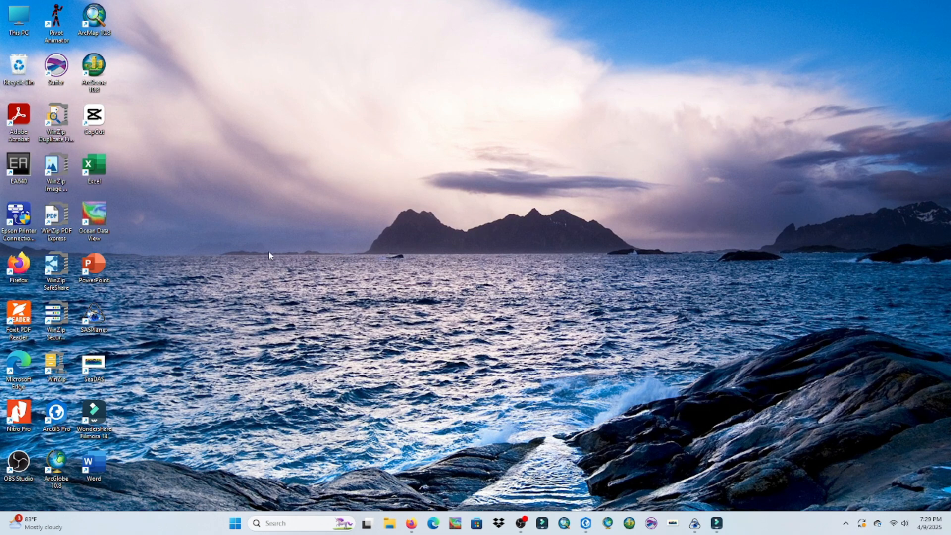
Step: Switch to Ocean Data View and open AQUA_MODIS.20250101_20250131.L3m.MO.SST.sst.4km.nc from the Downloads folder
left_click(106, 230)
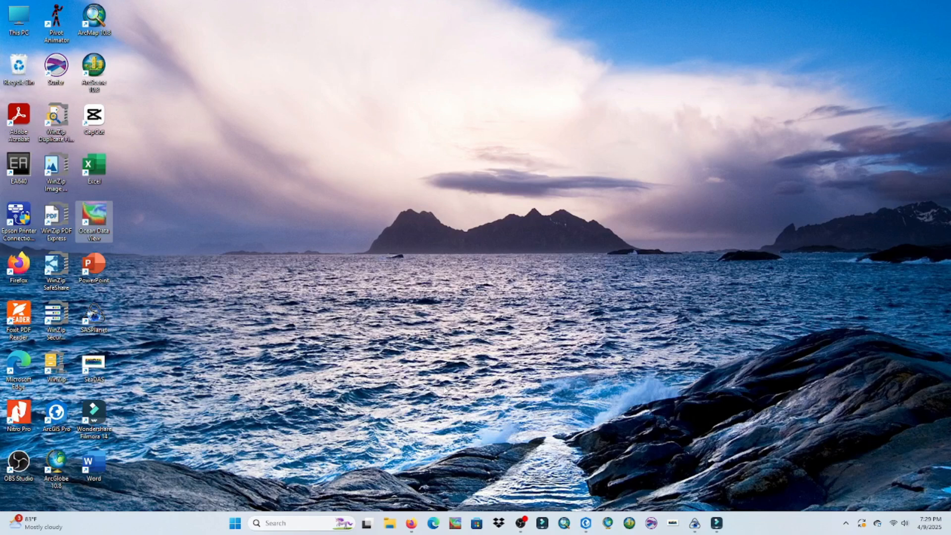
left_click(456, 524)
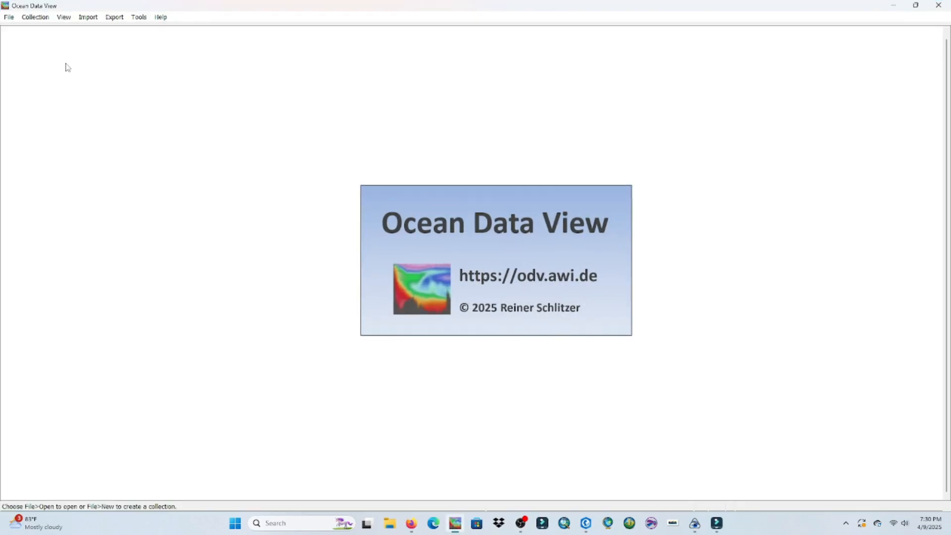
left_click(9, 19)
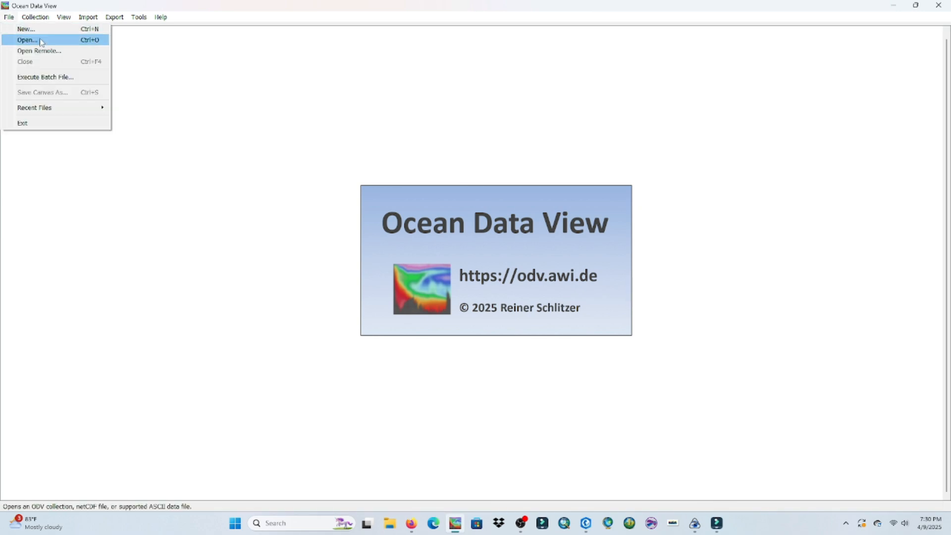
left_click(37, 40)
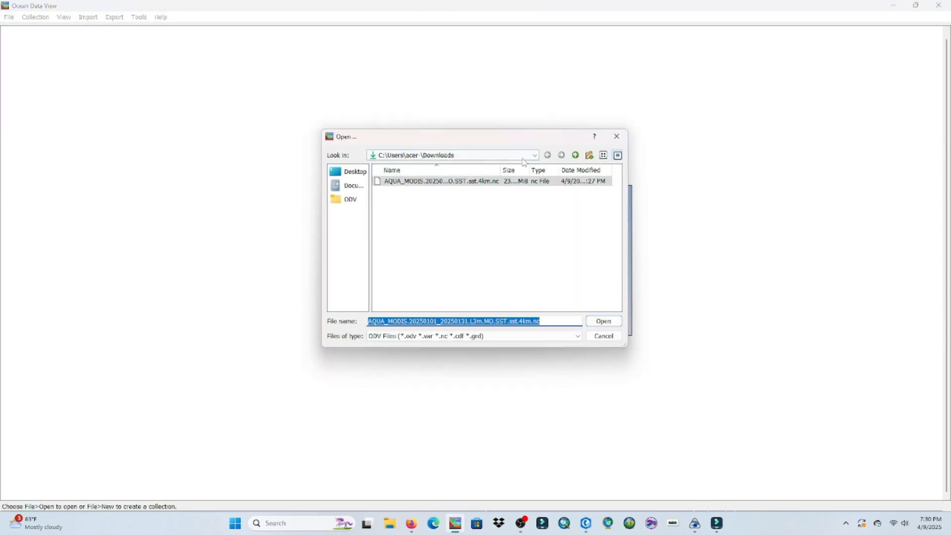
left_click(421, 155)
left_click(408, 189)
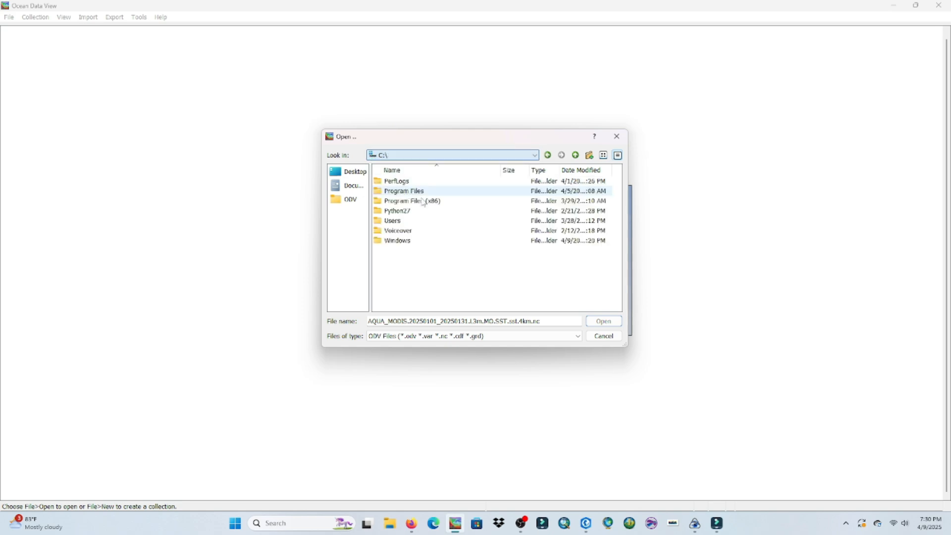
double_click(405, 220)
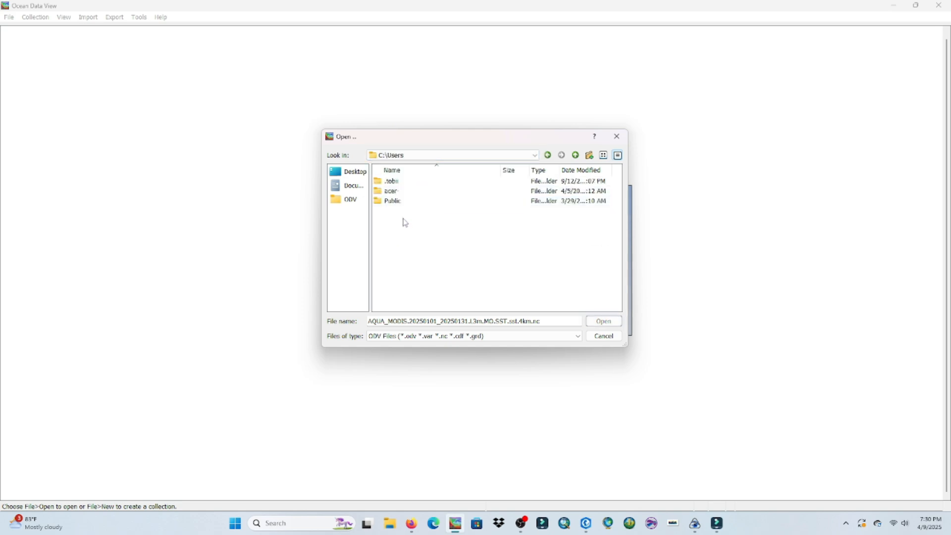
double_click(391, 191)
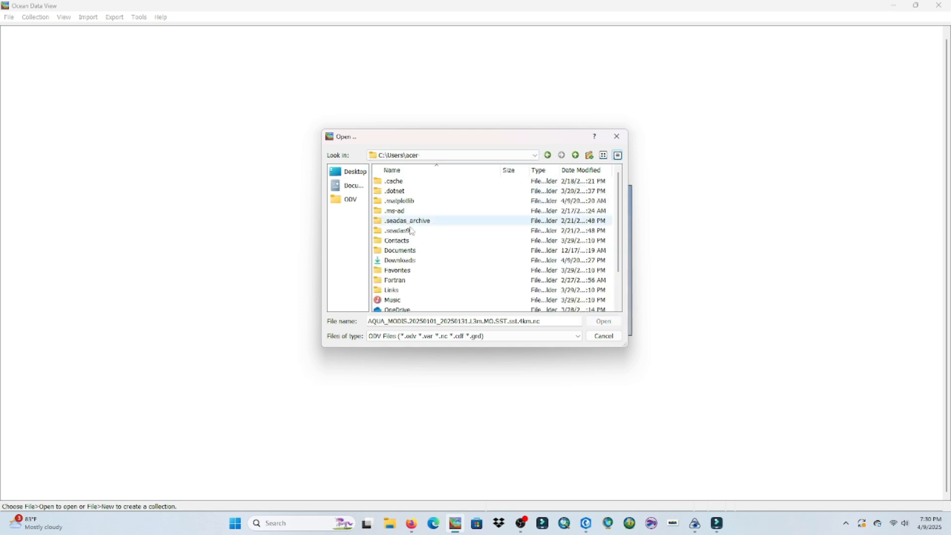
double_click(413, 262)
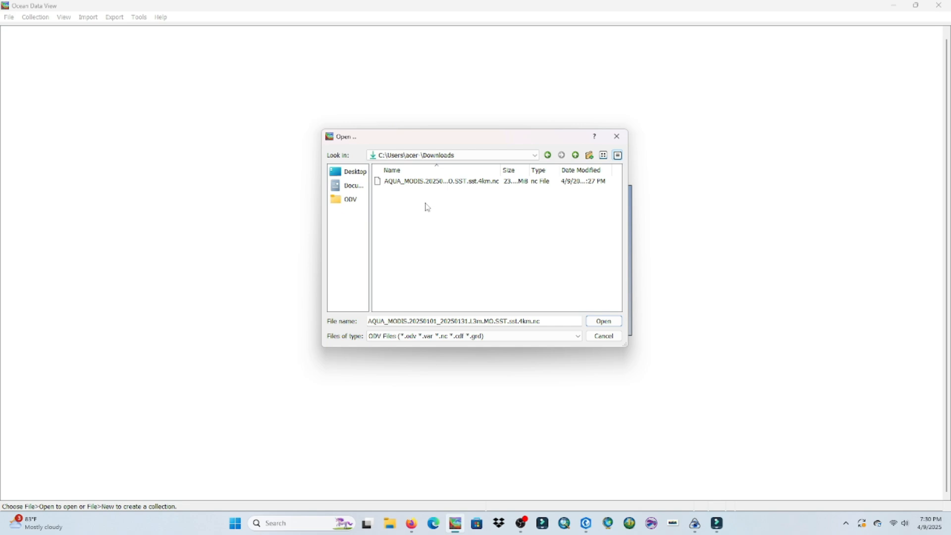
left_click(445, 184)
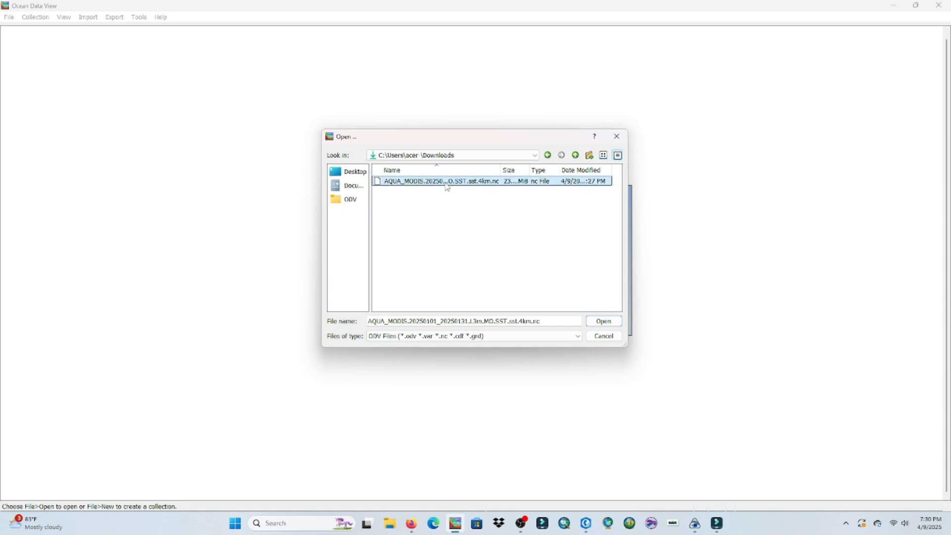
left_click(604, 321)
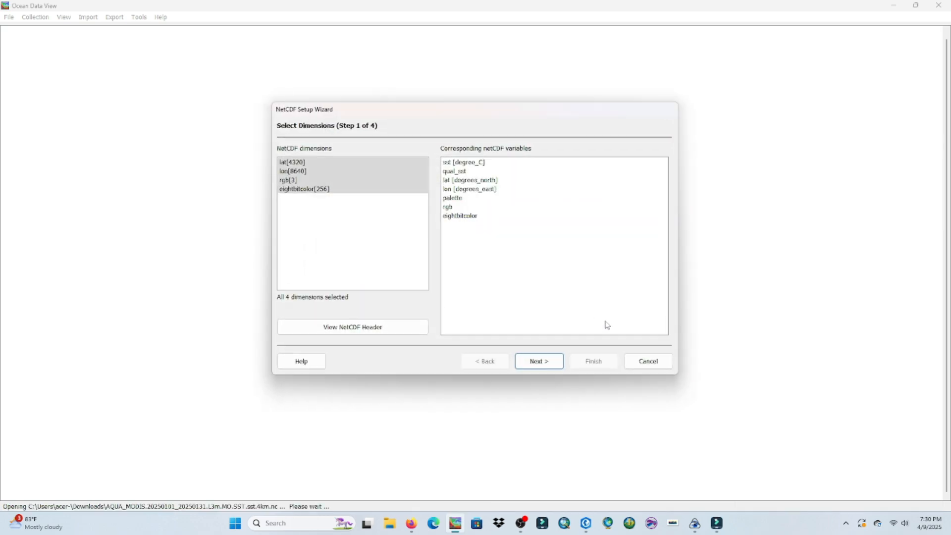
Step: Complete the NetCDF Setup Wizard with all dimensions and the dummy primary variable, and save the setup as default
left_click(540, 361)
left_click(539, 362)
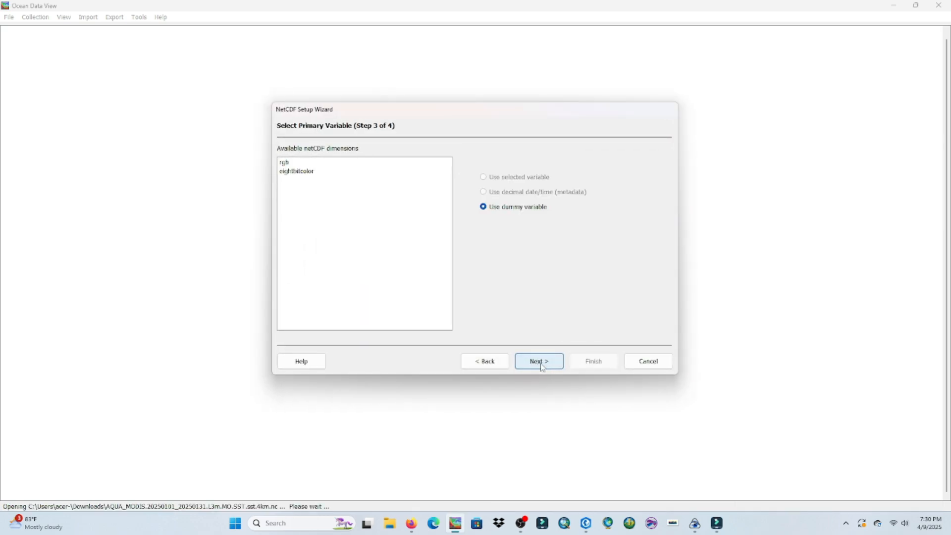
left_click(541, 364)
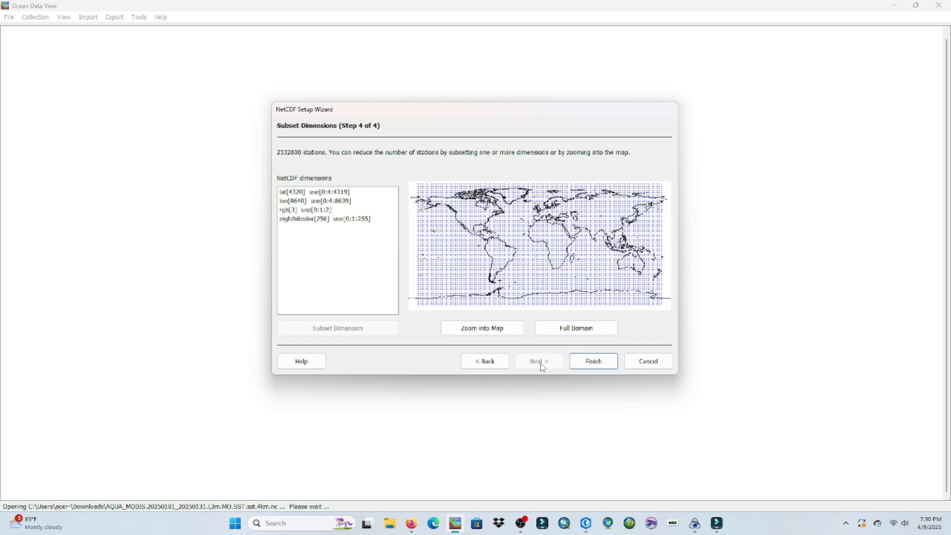
left_click(601, 365)
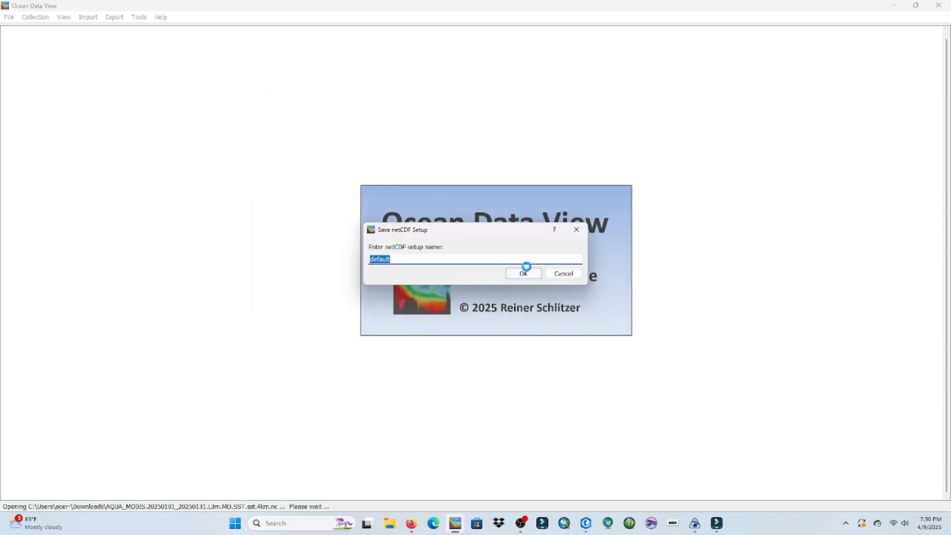
left_click(524, 274)
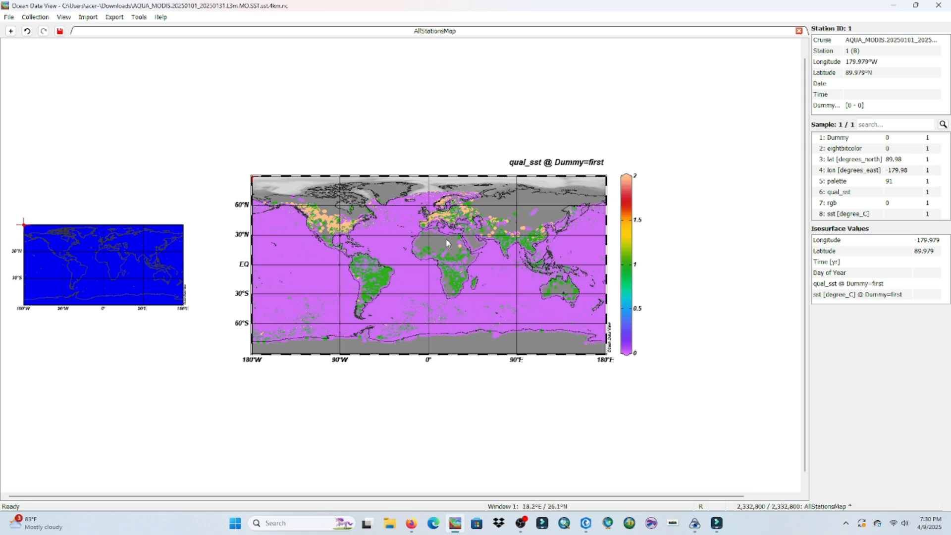
Step: Zoom the global qual_sst map to the Papua region, about 127.6 to 153.3°E and 18.1°S to 9.1°N
right_click(472, 227)
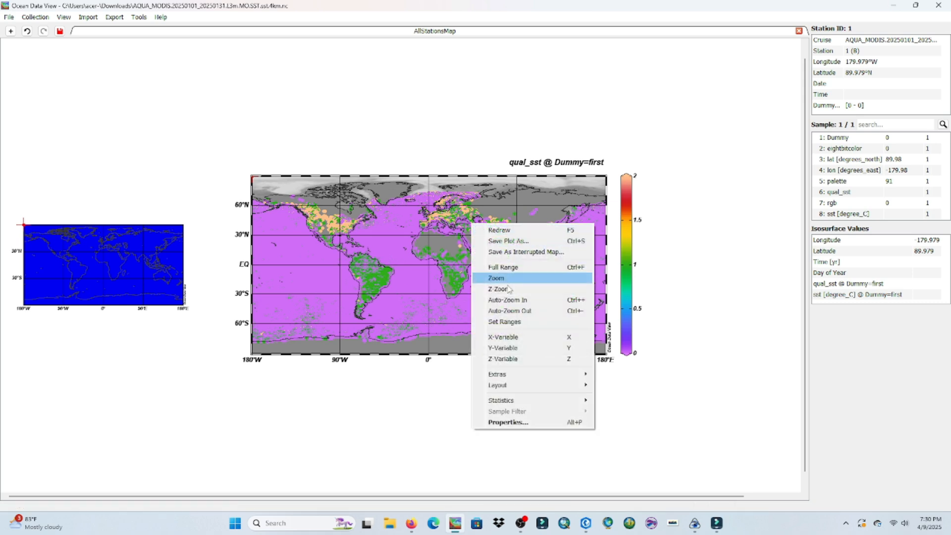
left_click(509, 280)
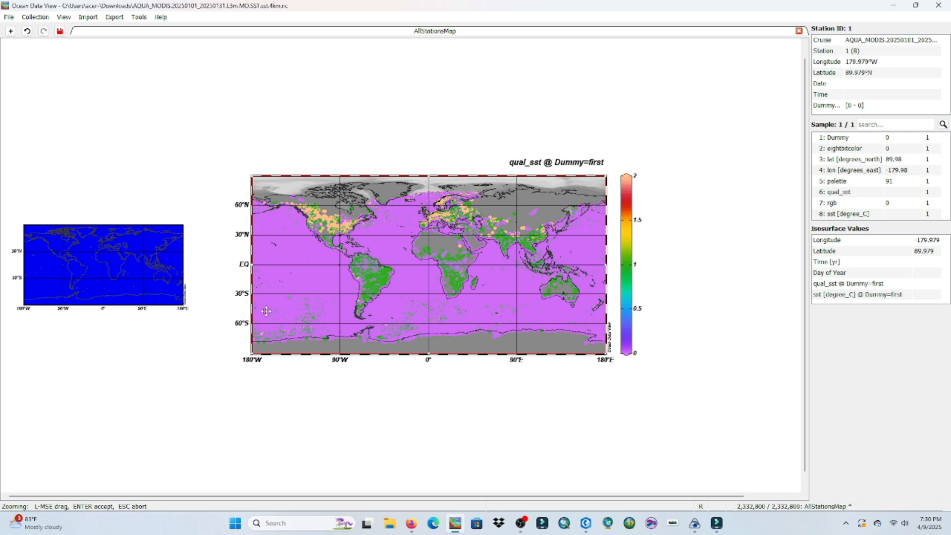
left_click_drag(249, 363, 380, 299)
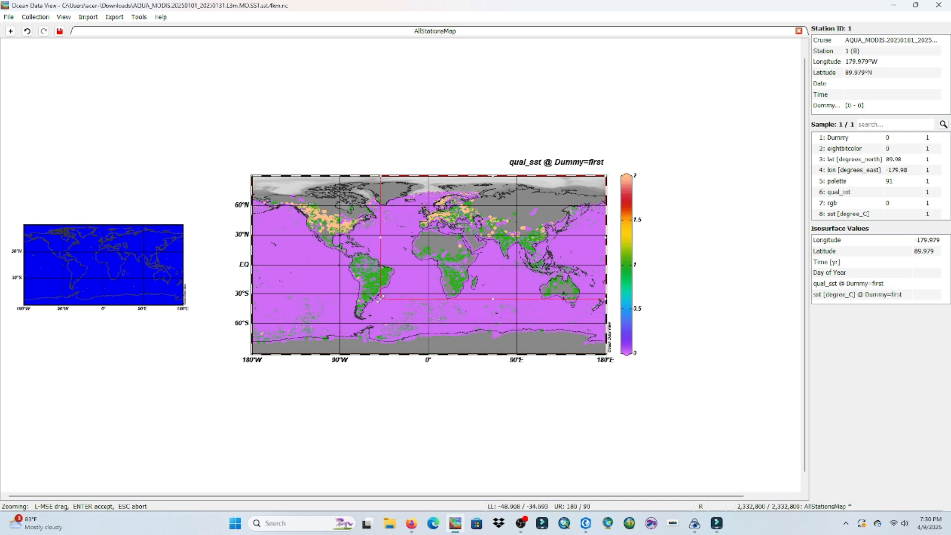
left_click_drag(606, 299, 556, 267)
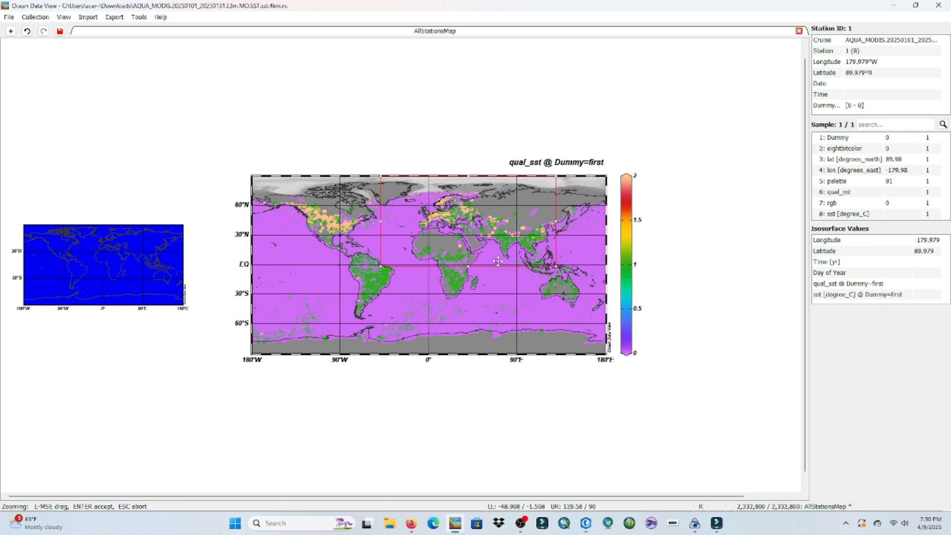
left_click_drag(380, 176, 501, 216)
left_click_drag(544, 244, 575, 270)
left_click_drag(532, 242, 582, 284)
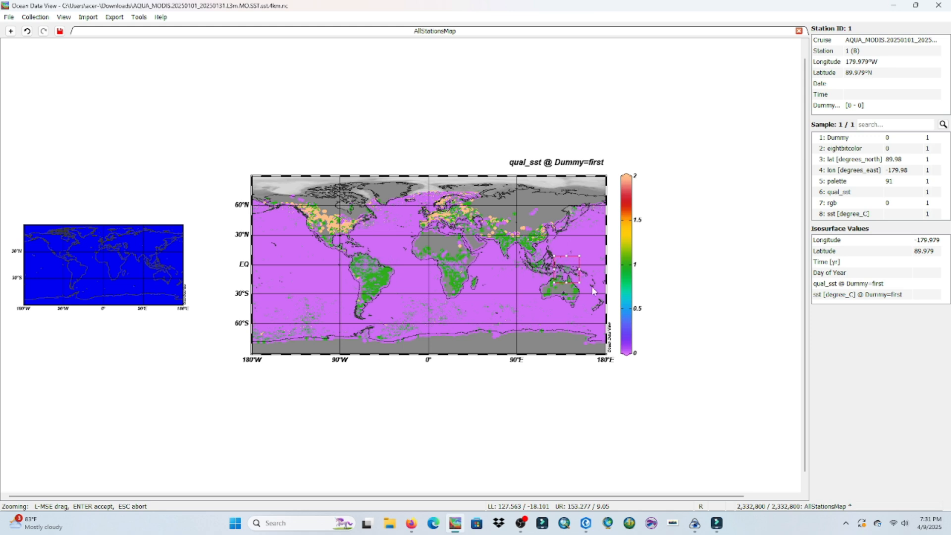
key("Return")
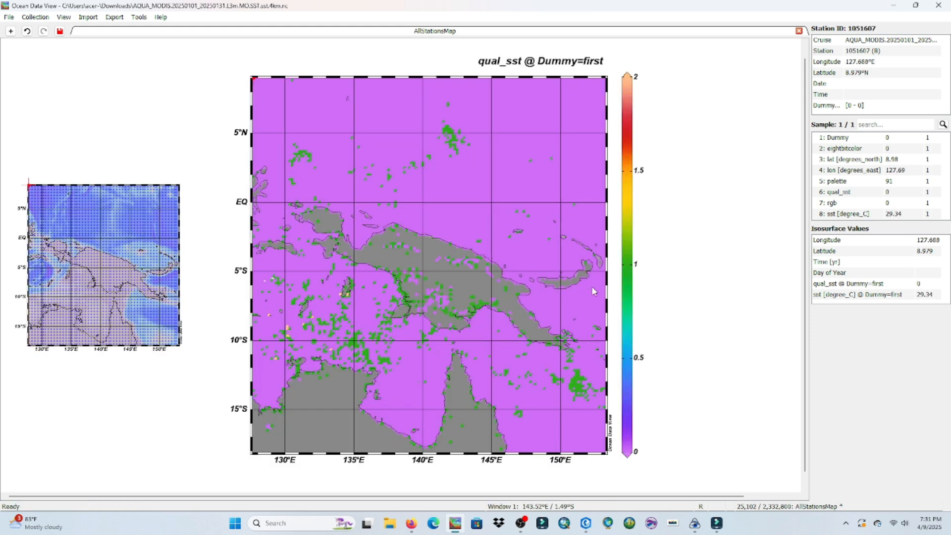
Step: Open the axis range settings of the qual_sst map and set longitude from 132.10 to 134
right_click(375, 157)
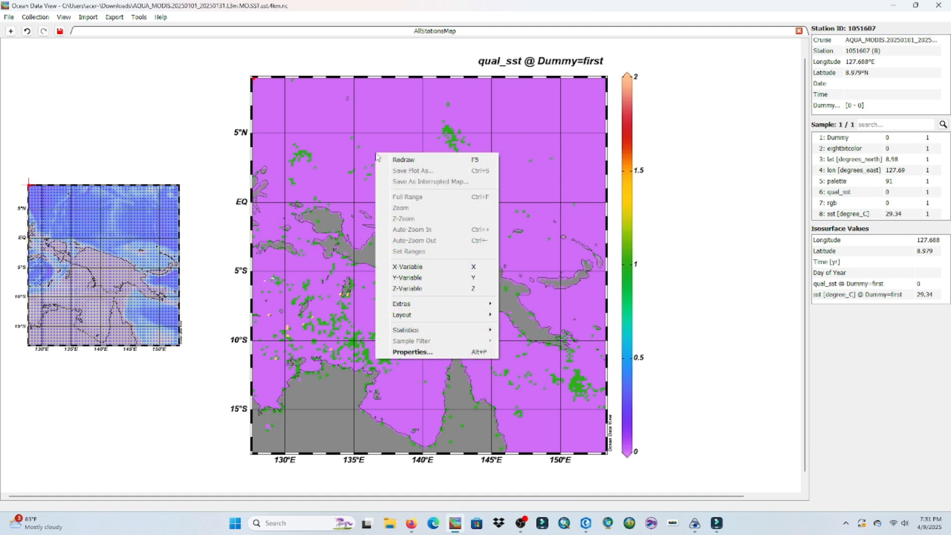
left_click(379, 157)
left_click(364, 163)
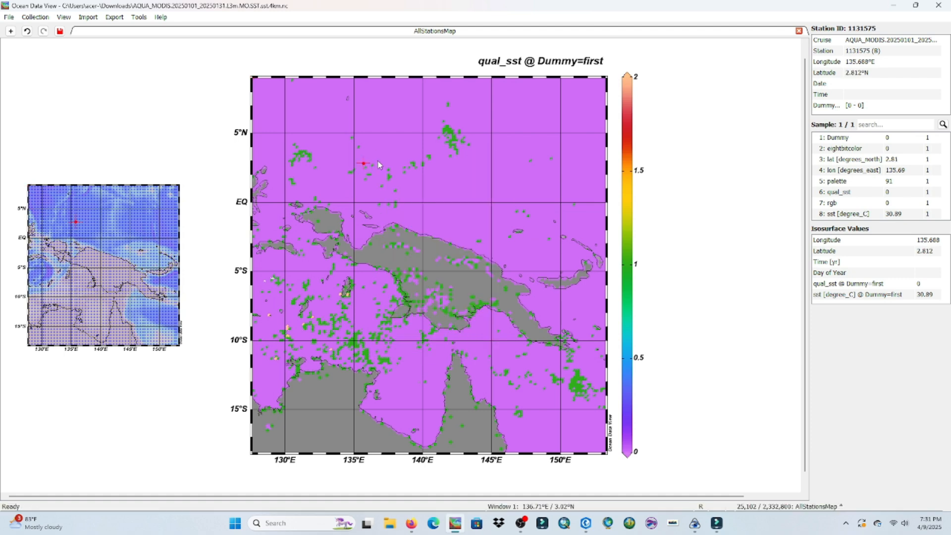
right_click(379, 162)
left_click(411, 259)
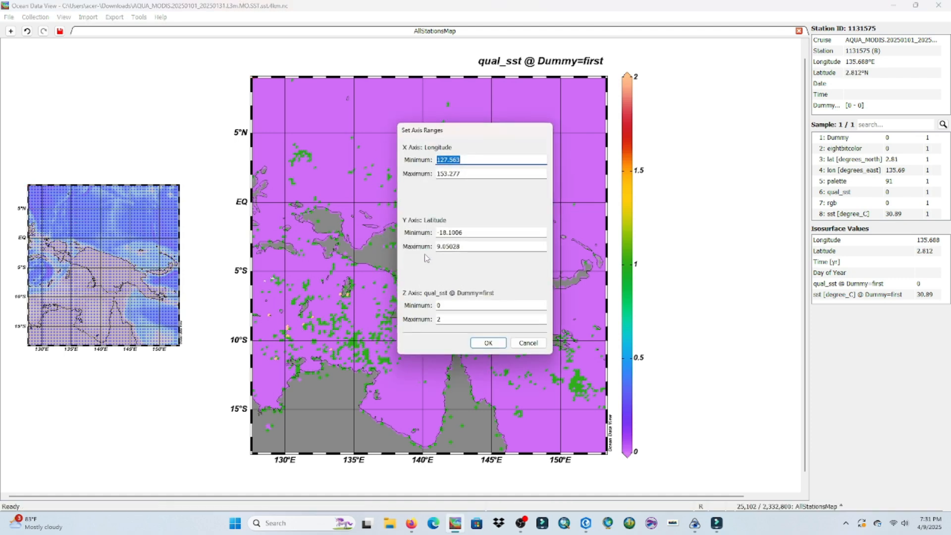
left_click_drag(538, 171, 509, 155)
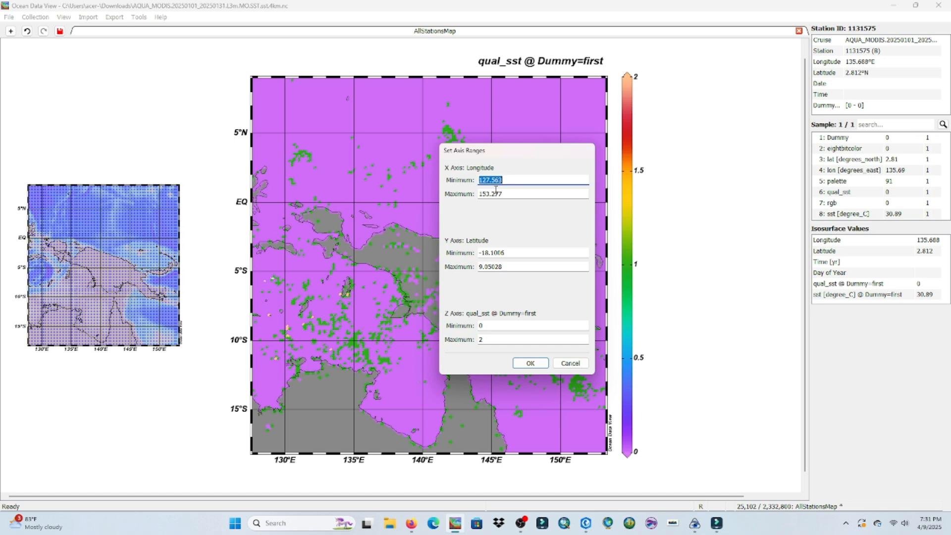
type("132.10")
key("Tab")
type("134")
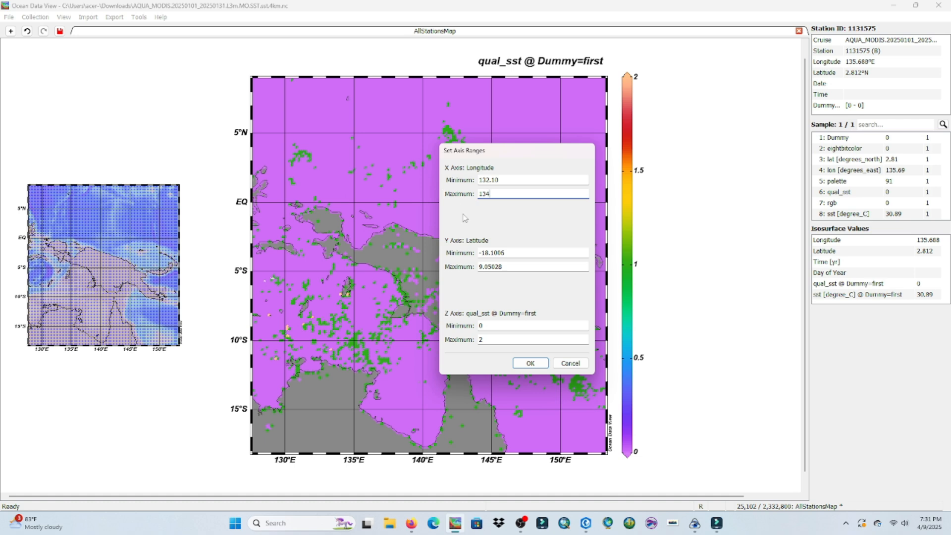
Step: Set the latitude minimum to -2 and maximum to -3, and apply the new axis ranges
left_click_drag(515, 253, 483, 254)
key("BackSpace")
type("2")
double_click(488, 266)
key("BackSpace")
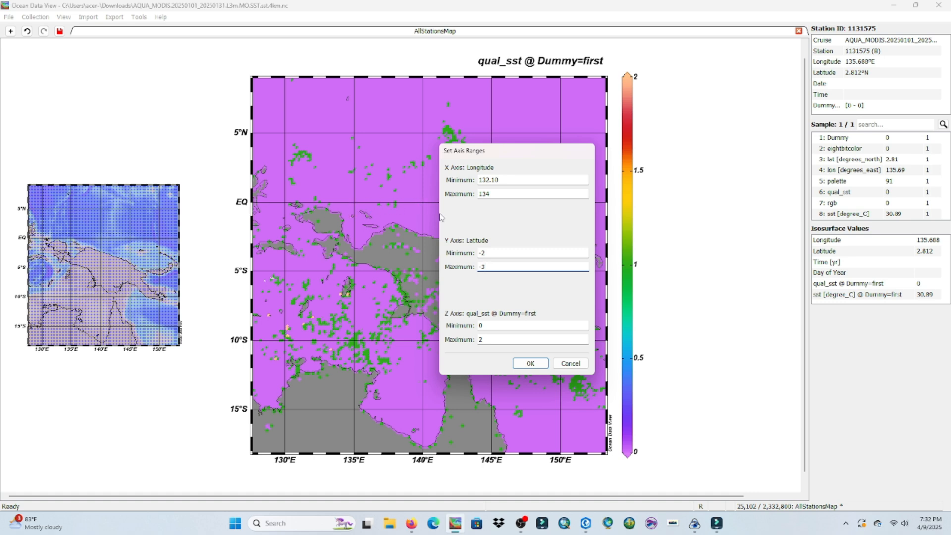
left_click(529, 365)
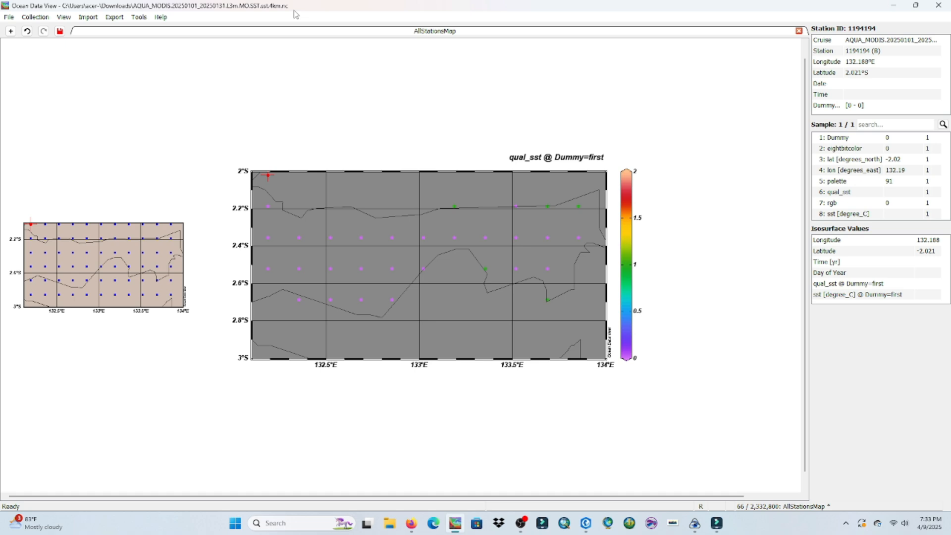
Step: Export the cropped data as an ODV spreadsheet text file named SSTJanuari25 in the Downloads folder
left_click(114, 19)
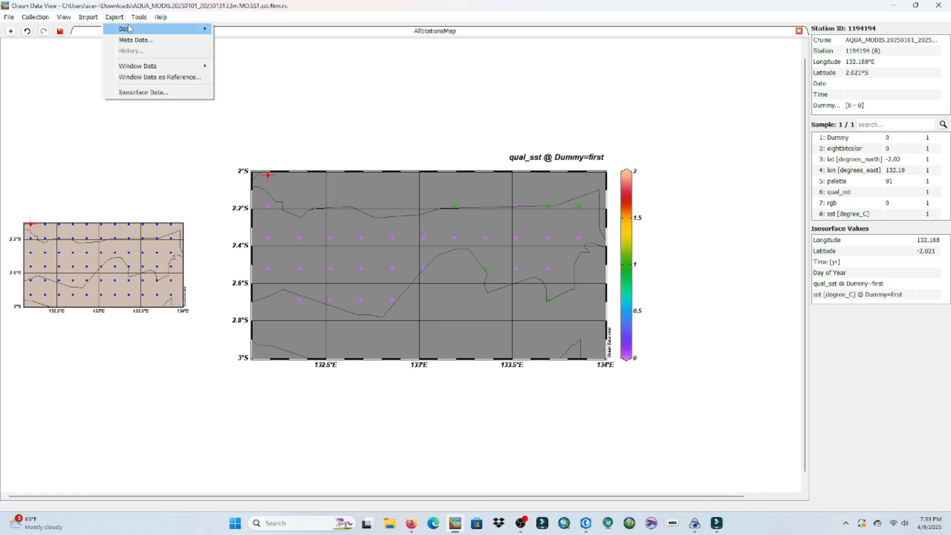
mouse_move(129, 29)
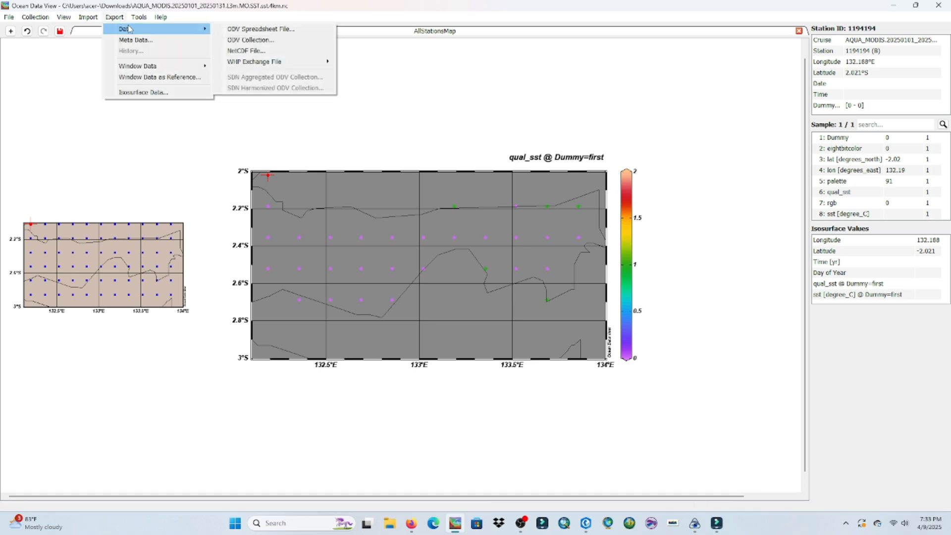
left_click(300, 33)
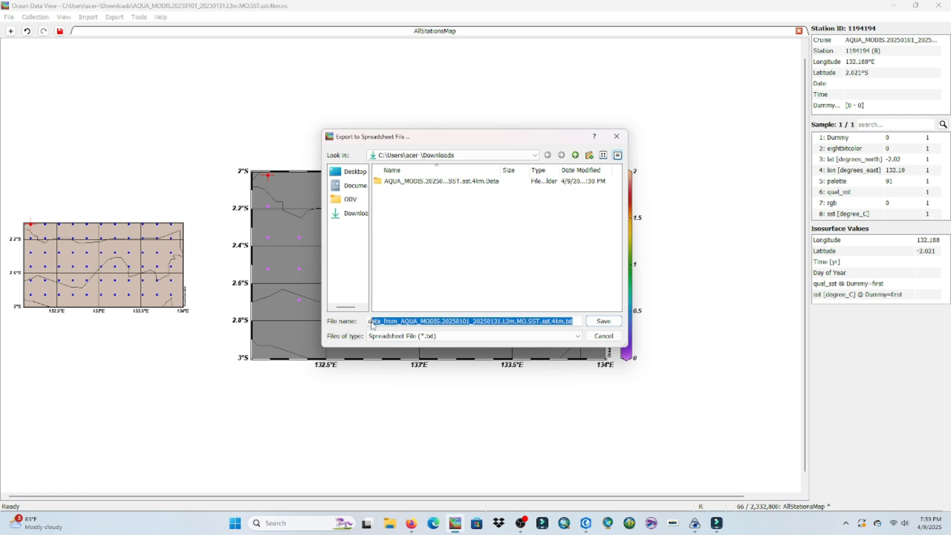
left_click_drag(372, 324, 565, 325)
key("Caps_Lock")
type("Jan")
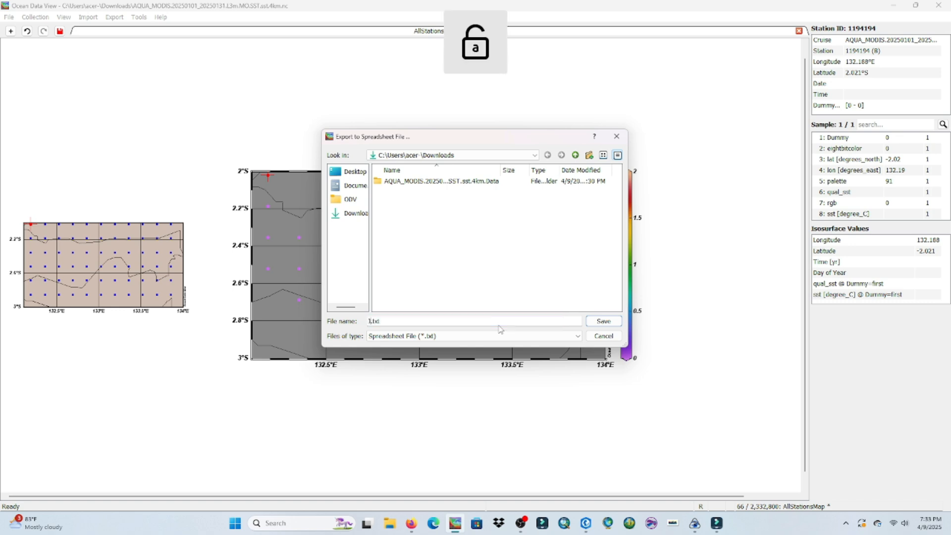
type("uar")
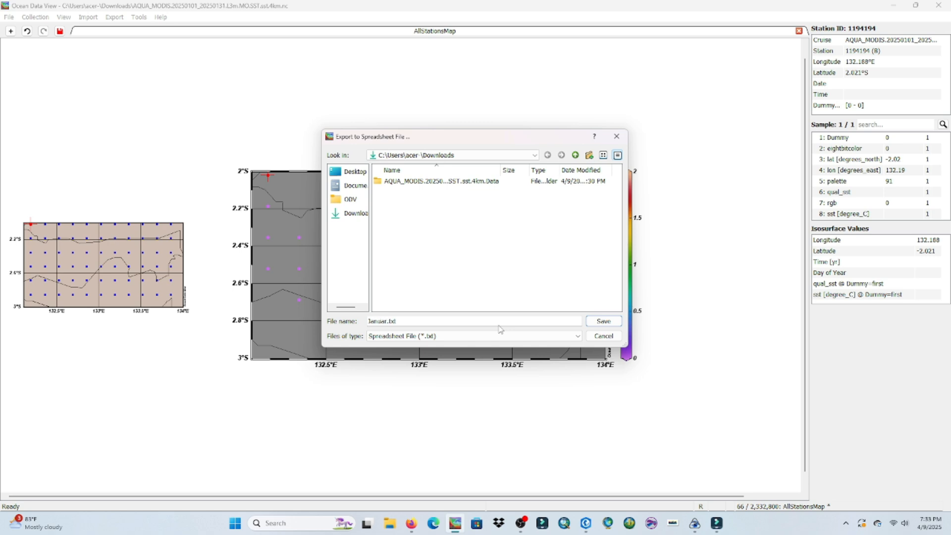
type("i")
type("SST")
type("25")
left_click(603, 323)
Step: Complete the spreadsheet export with all eight variables selected and the default file properties
left_click(527, 372)
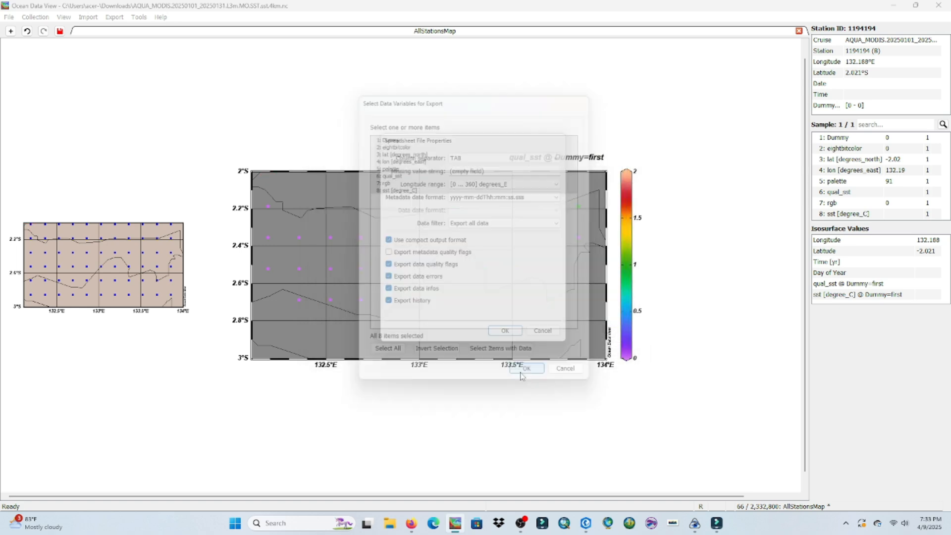
left_click(524, 344)
left_click(528, 280)
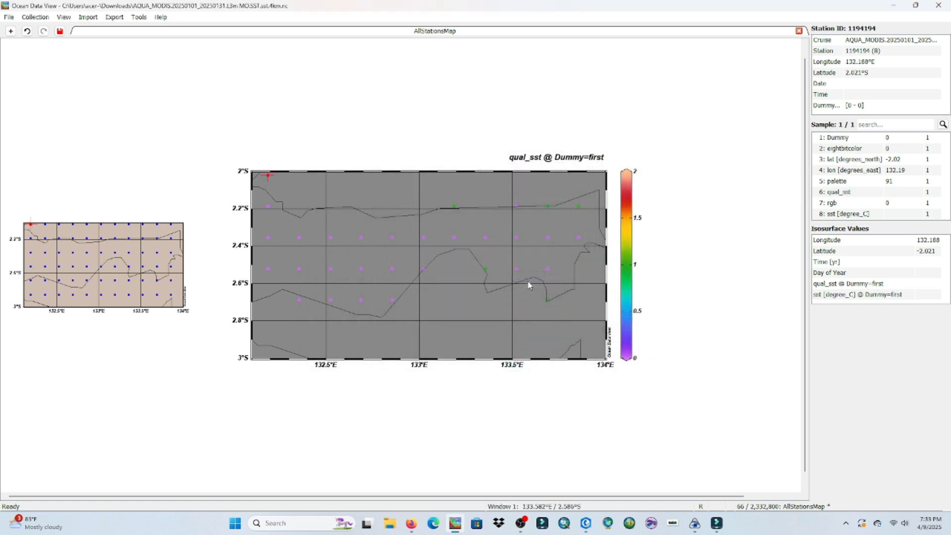
Step: Minimize Ocean Data View and start Excel with a blank workbook
left_click(895, 6)
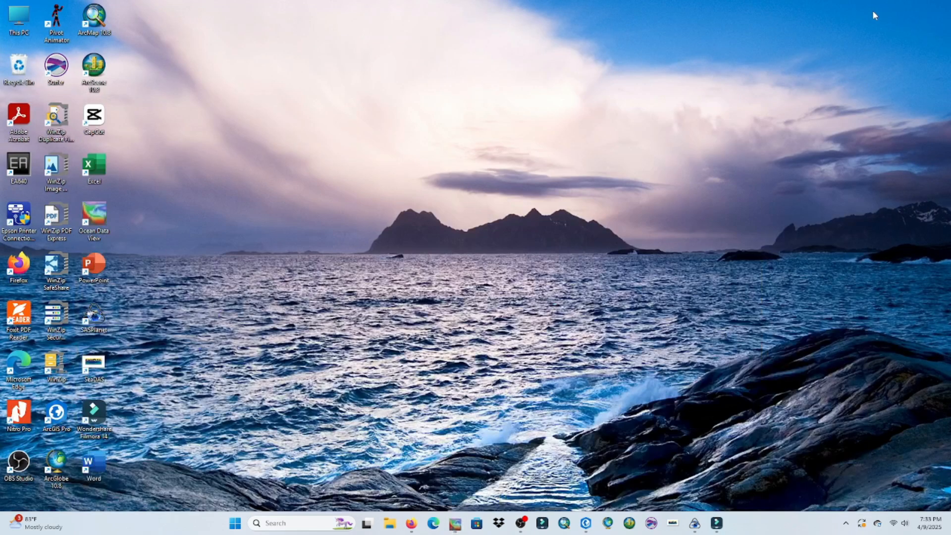
double_click(98, 168)
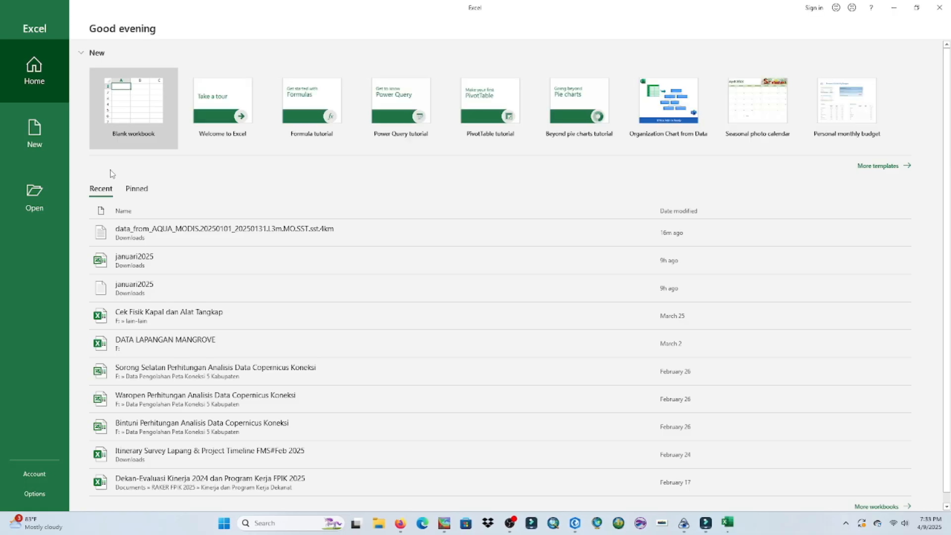
left_click(124, 112)
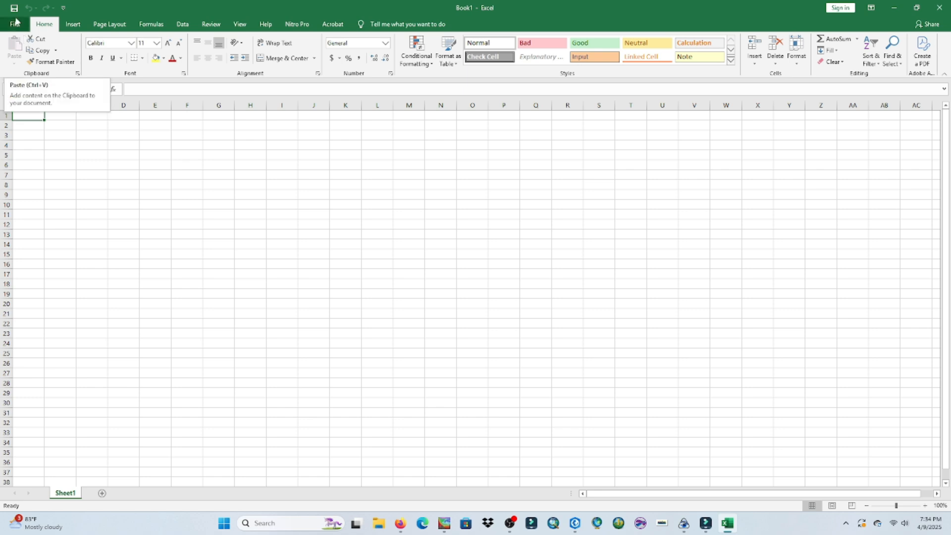
Step: Browse to the Downloads folder, list all file types and open the SSTJanuari25 text file
left_click(14, 24)
left_click(36, 88)
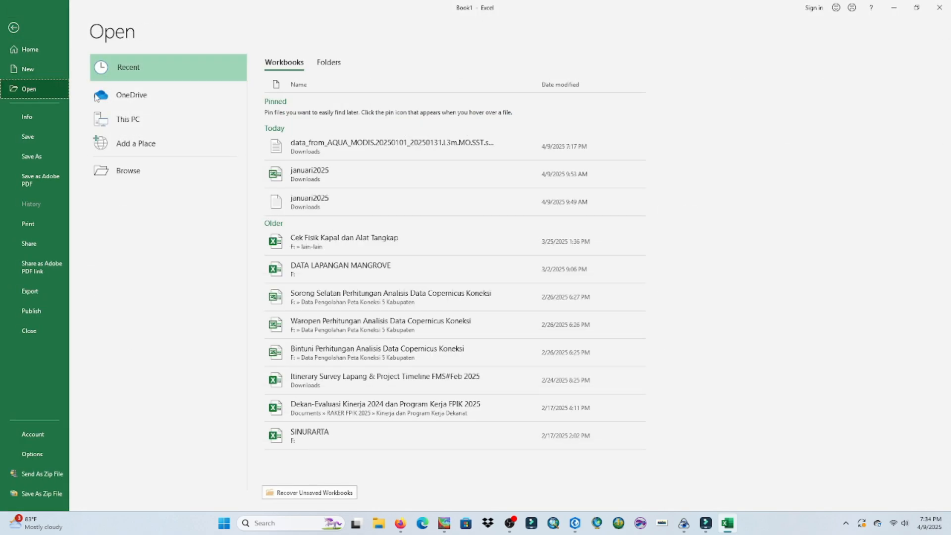
left_click(160, 171)
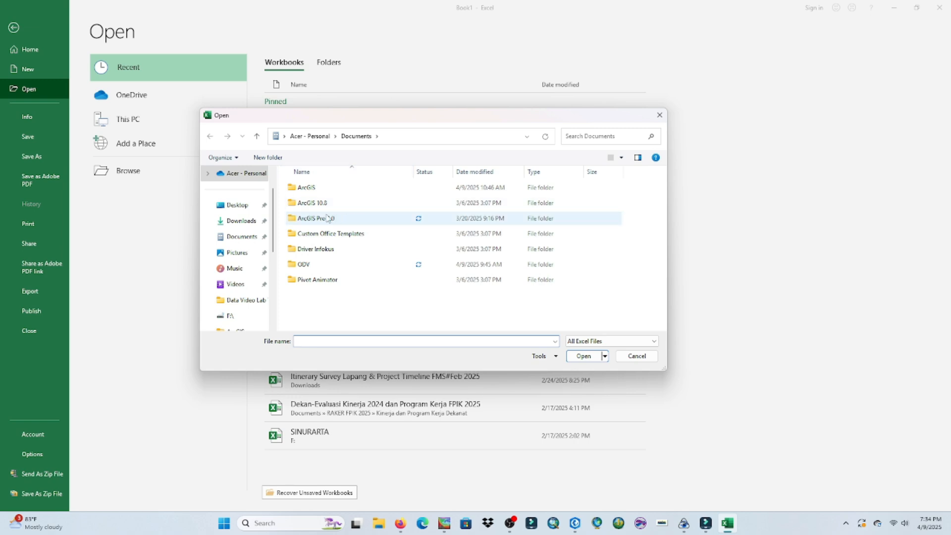
left_click(247, 227)
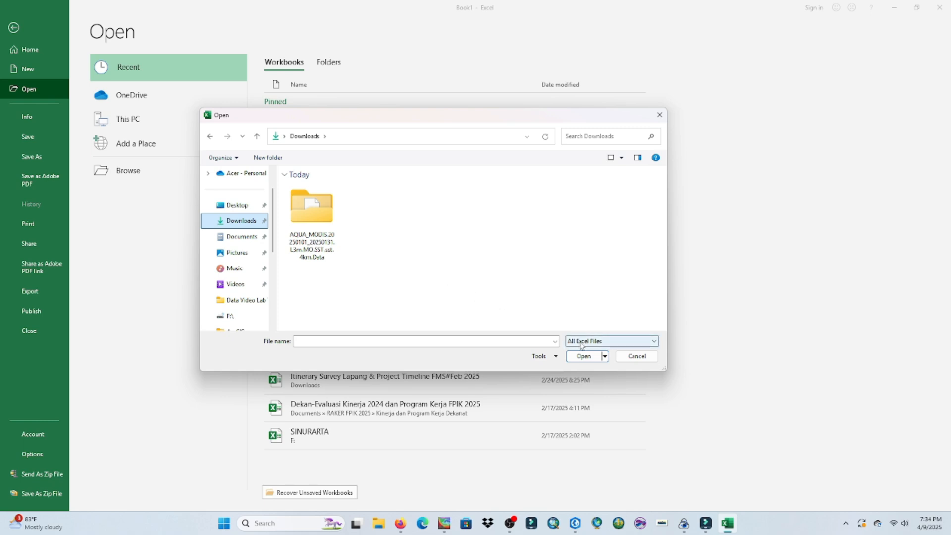
left_click(627, 342)
left_click(589, 352)
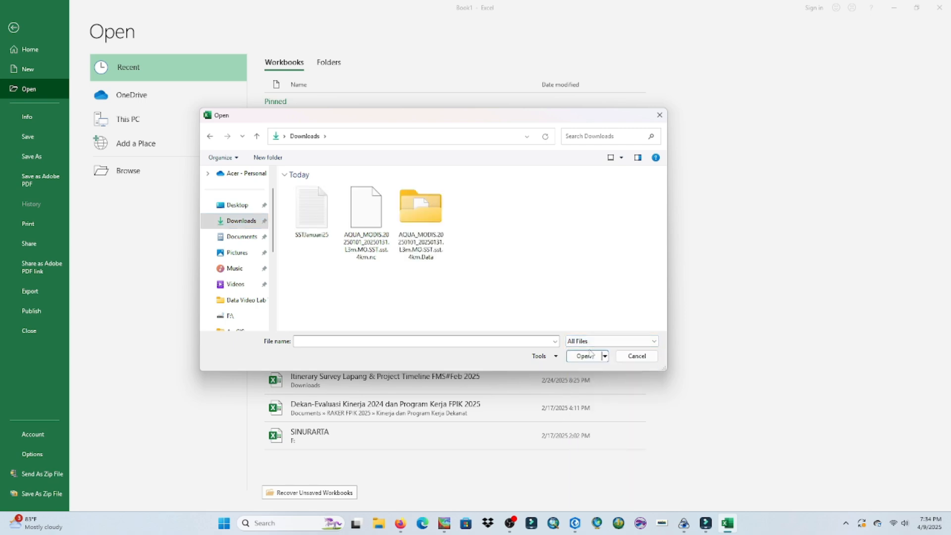
left_click(309, 220)
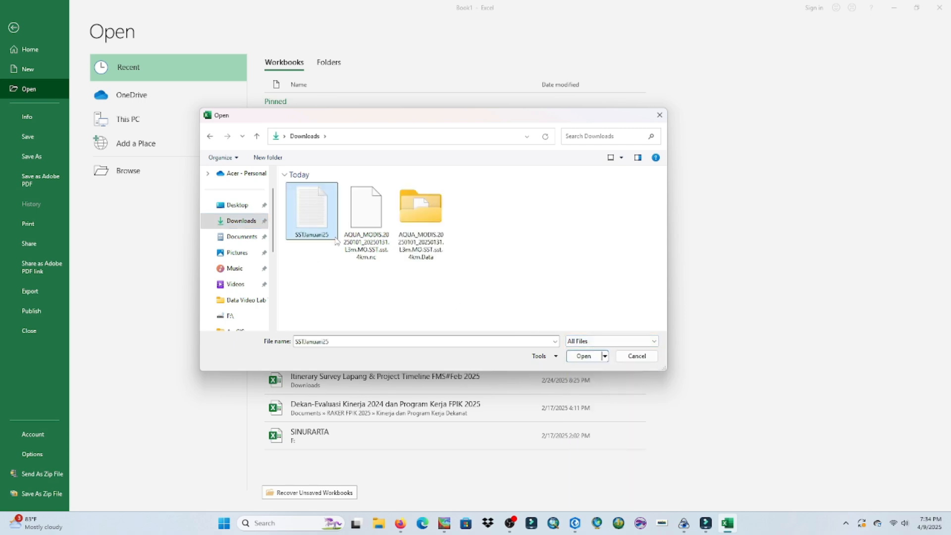
left_click_drag(374, 123, 455, 133)
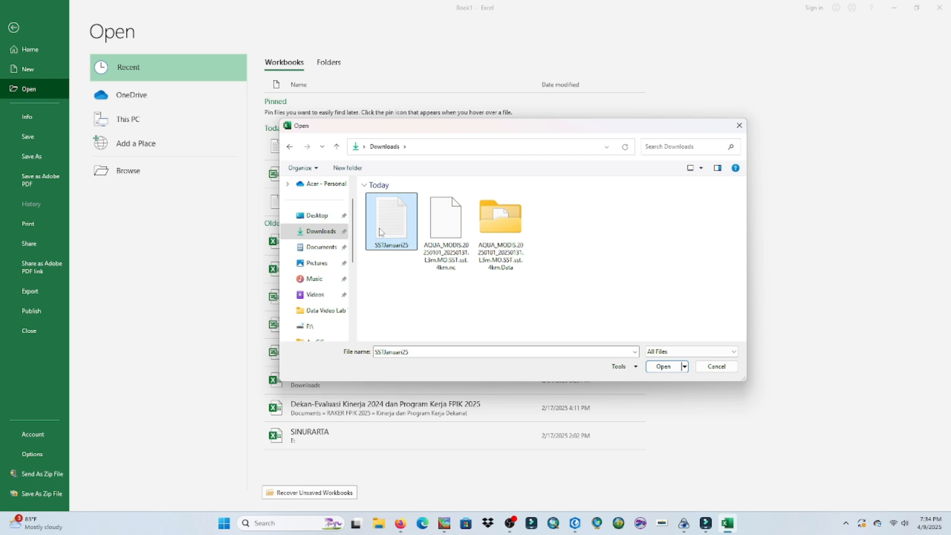
left_click(664, 367)
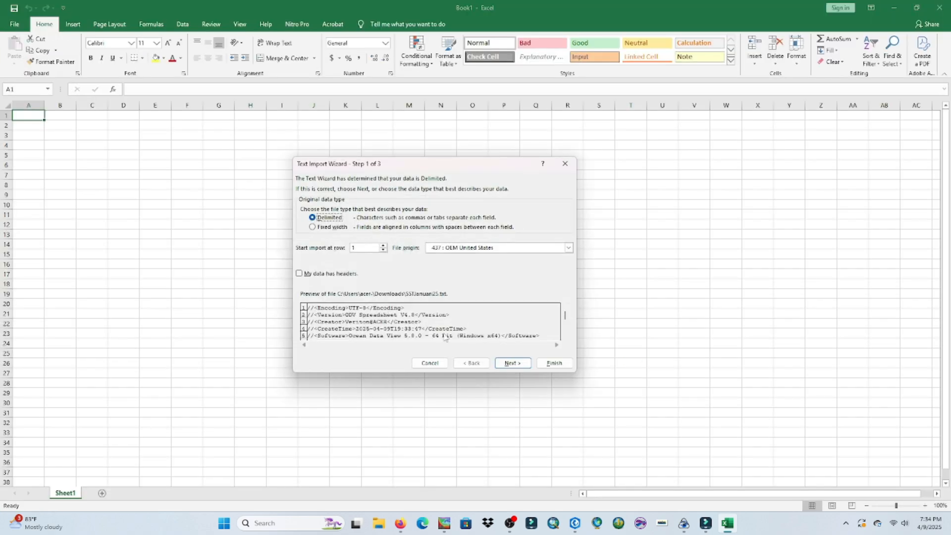
Step: Import the text as delimited data with Tab and Comma delimiters and the General column format
left_click(515, 365)
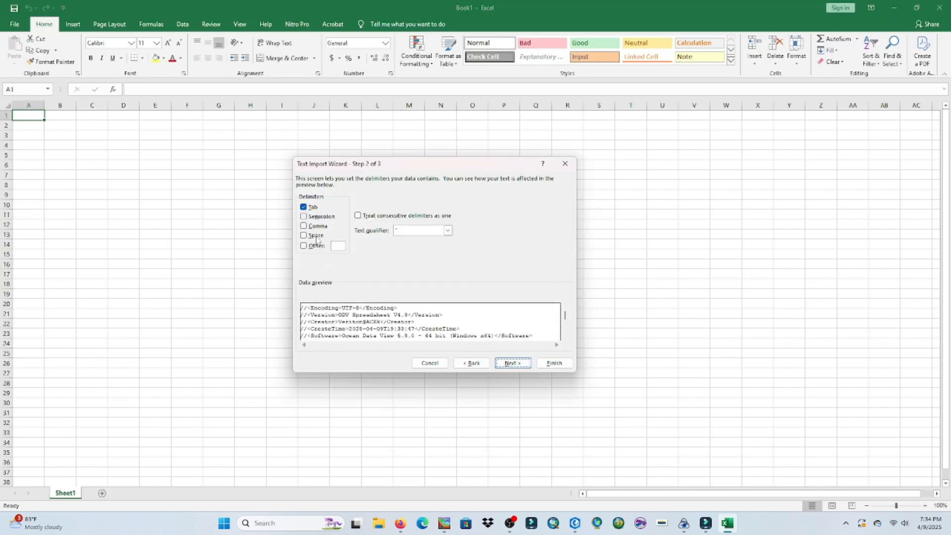
left_click(304, 227)
left_click(506, 363)
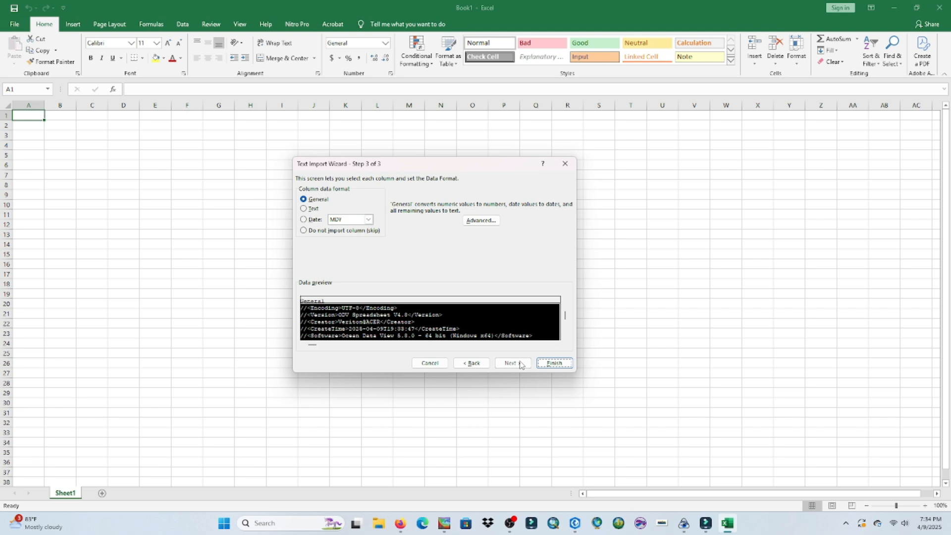
left_click(548, 364)
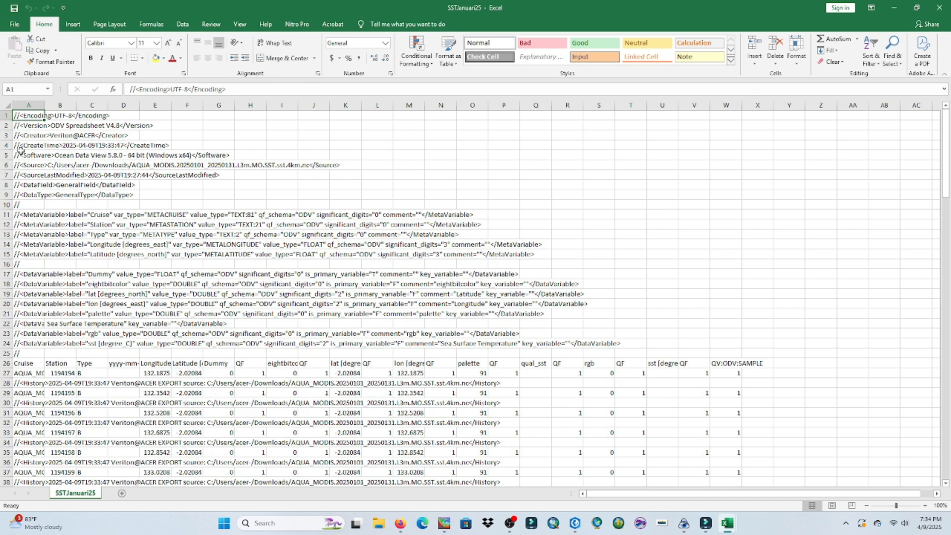
Step: Locate the longitude, latitude and sst columns, and delete metadata rows 1 to 25 above the column headings
scroll(359, 295, "down", 2)
scroll(352, 306, "up", 2)
left_click_drag(155, 104, 179, 104)
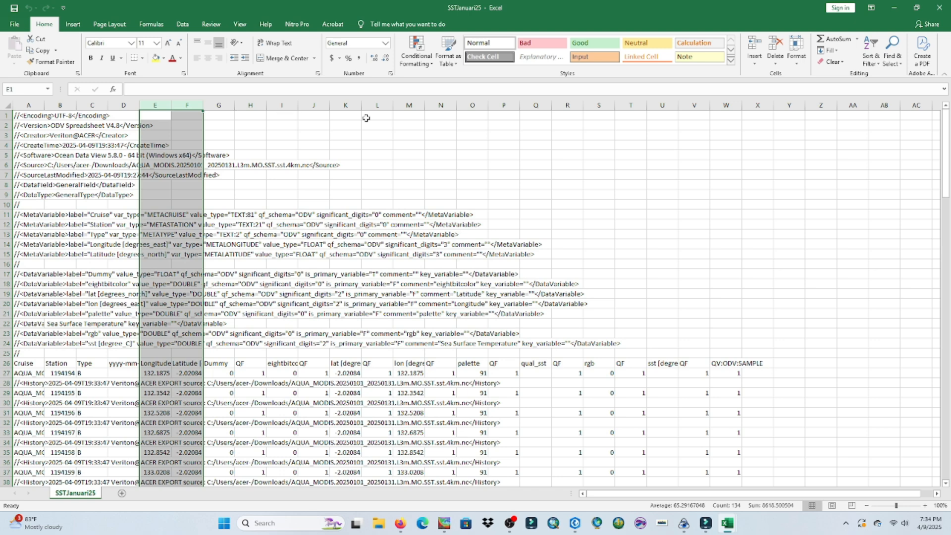
mouse_move(946, 173)
left_mouse_down()
mouse_move(946, 254)
mouse_move(946, 174)
left_mouse_up()
left_click(666, 362)
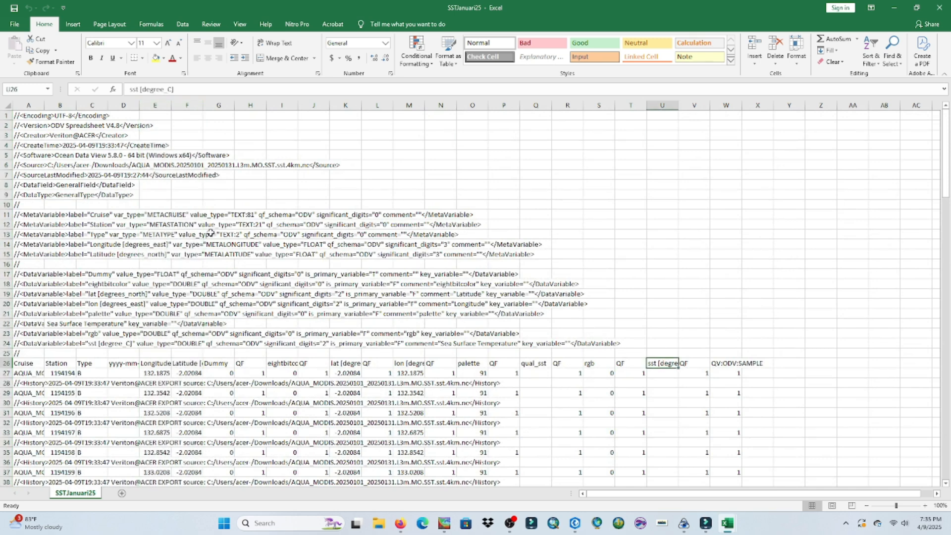
left_click_drag(2, 116, 2, 353)
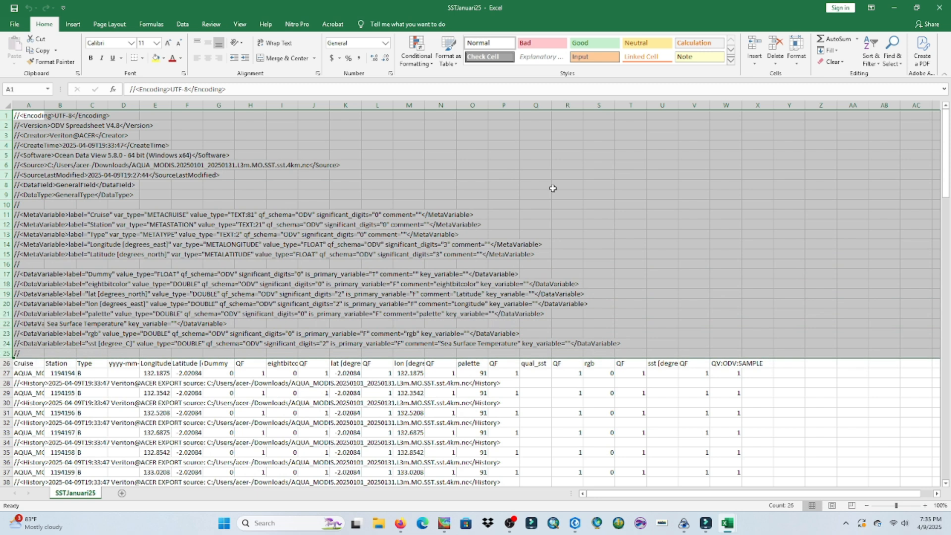
left_click(775, 45)
Step: Delete all columns except Longitude, Latitude and sst, and widen the three remaining columns
left_click_drag(28, 105, 504, 105)
left_click(776, 46)
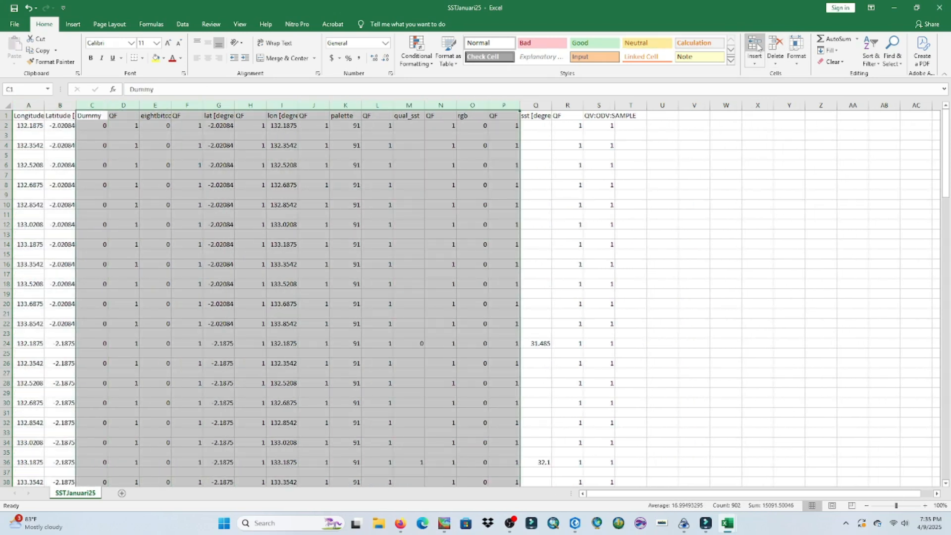
left_click(775, 46)
left_click_drag(122, 104, 250, 105)
left_click(776, 45)
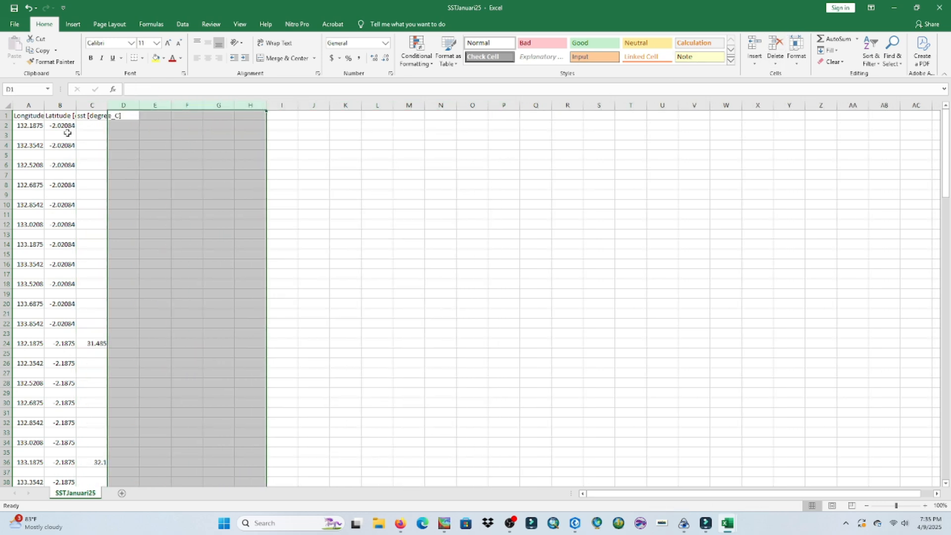
left_click_drag(36, 105, 108, 105)
left_click_drag(293, 245, 309, 244)
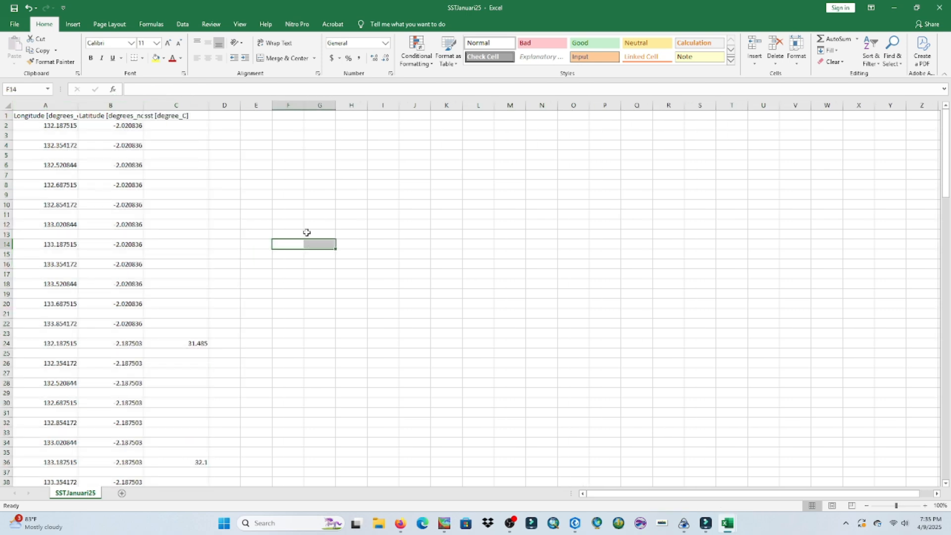
left_click_drag(199, 126, 187, 442)
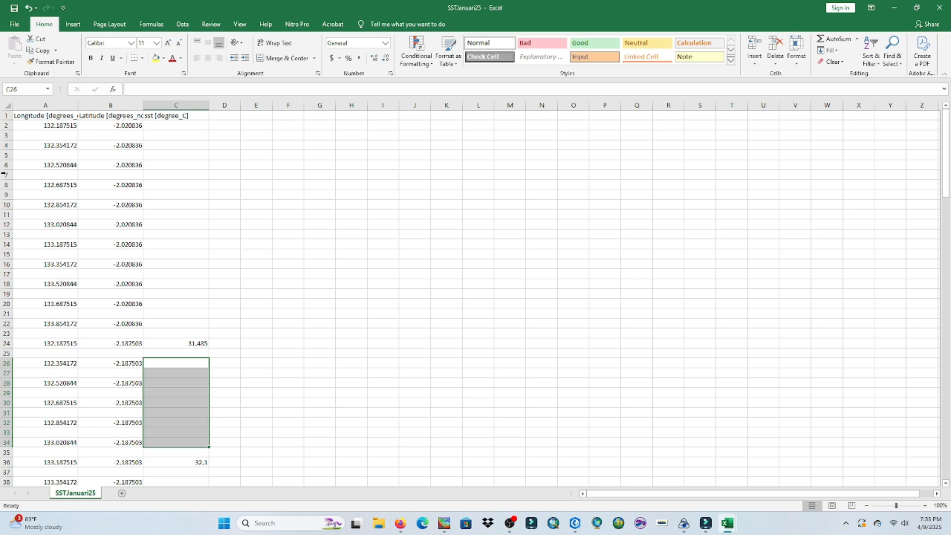
left_click(6, 175)
left_click(6, 155)
left_click(6, 135)
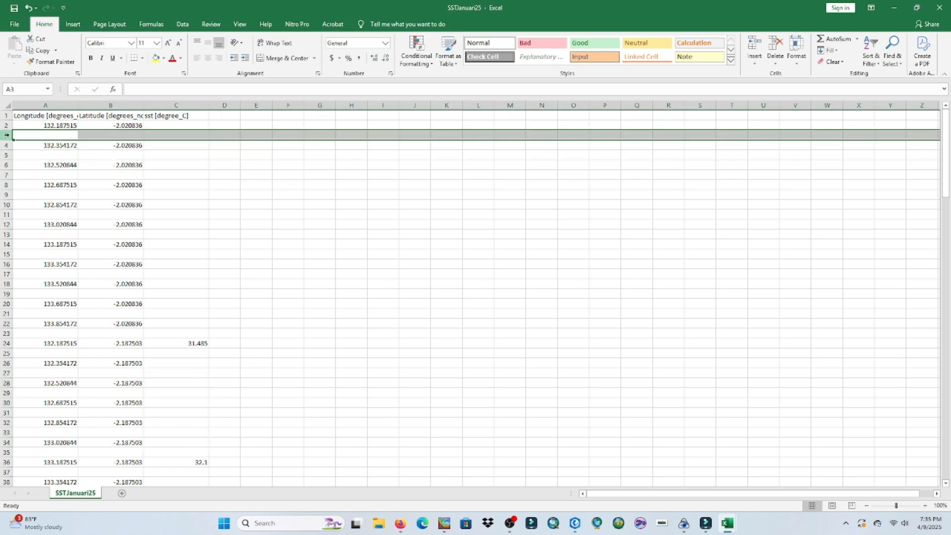
left_click(4, 195)
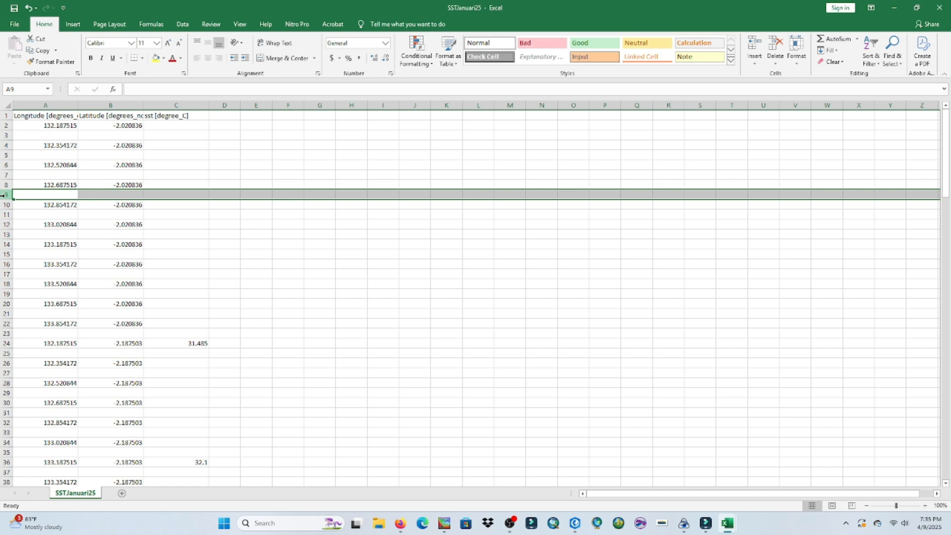
Step: Turn on filtering for the Longitude, Latitude and sst columns
left_click(51, 105)
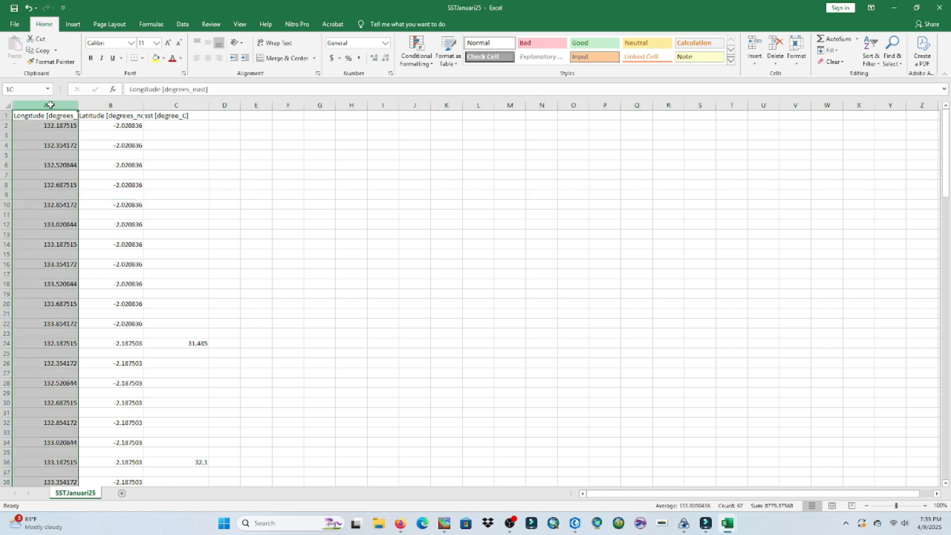
left_click_drag(50, 104, 188, 105)
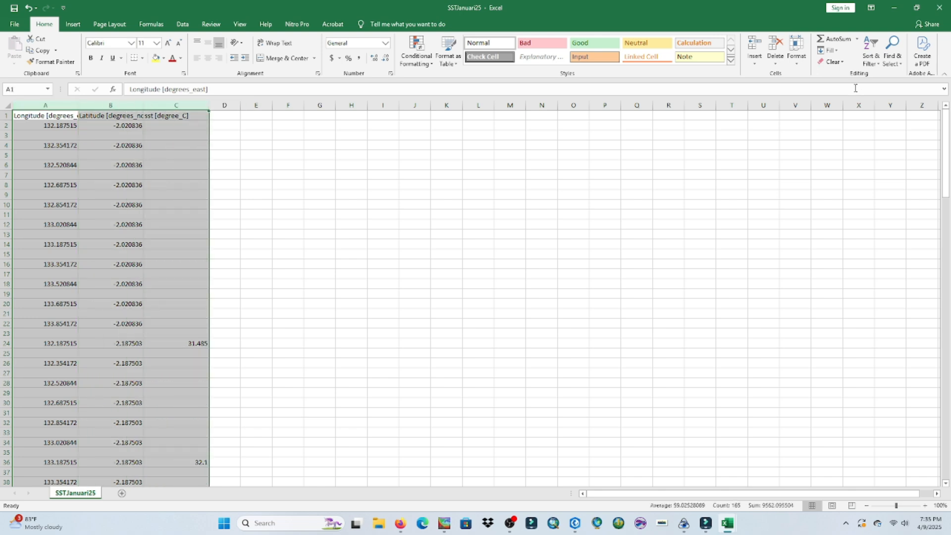
left_click(867, 59)
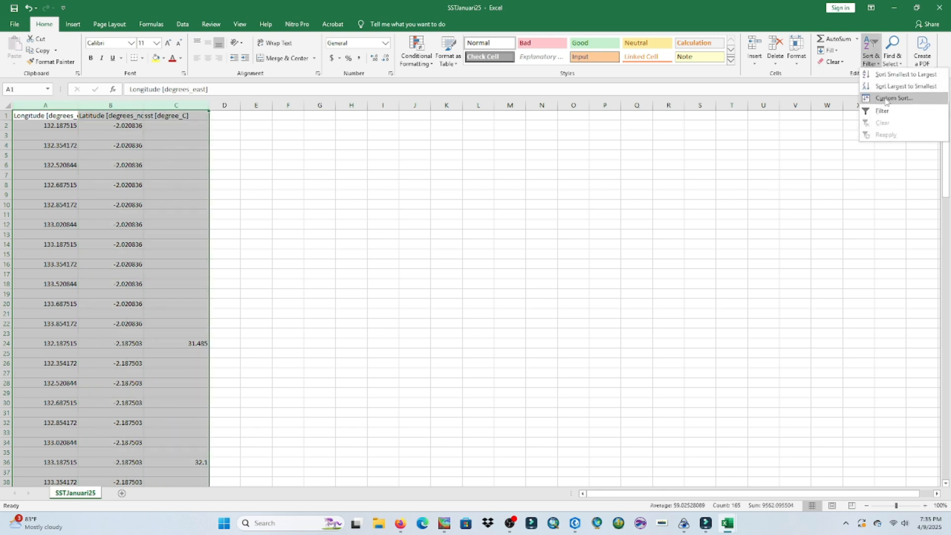
left_click(890, 118)
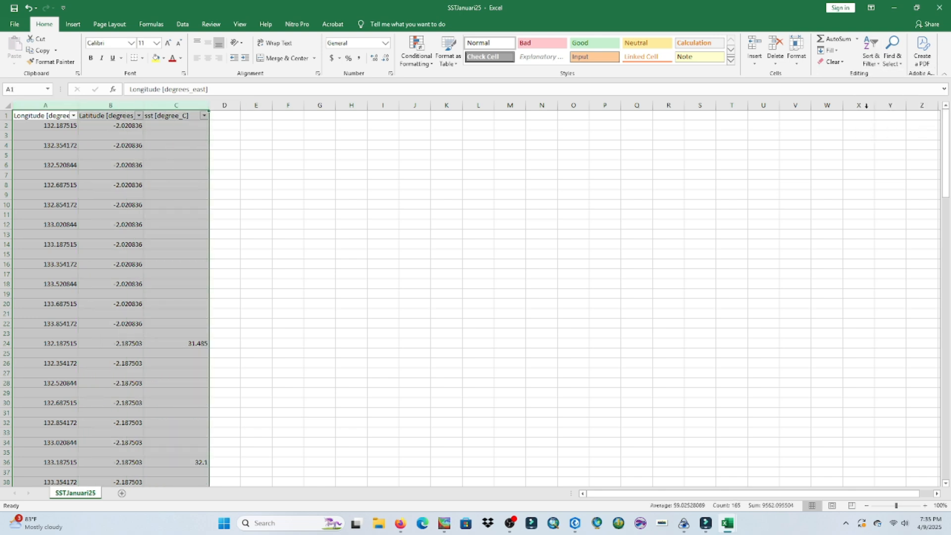
Step: Filter the sst column to show only the (Blanks) entries
left_click(204, 116)
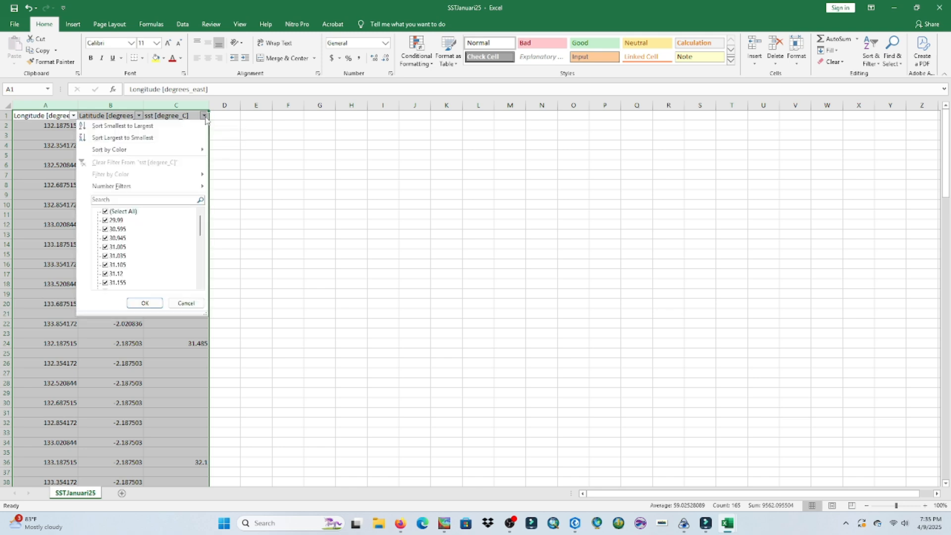
left_click(106, 212)
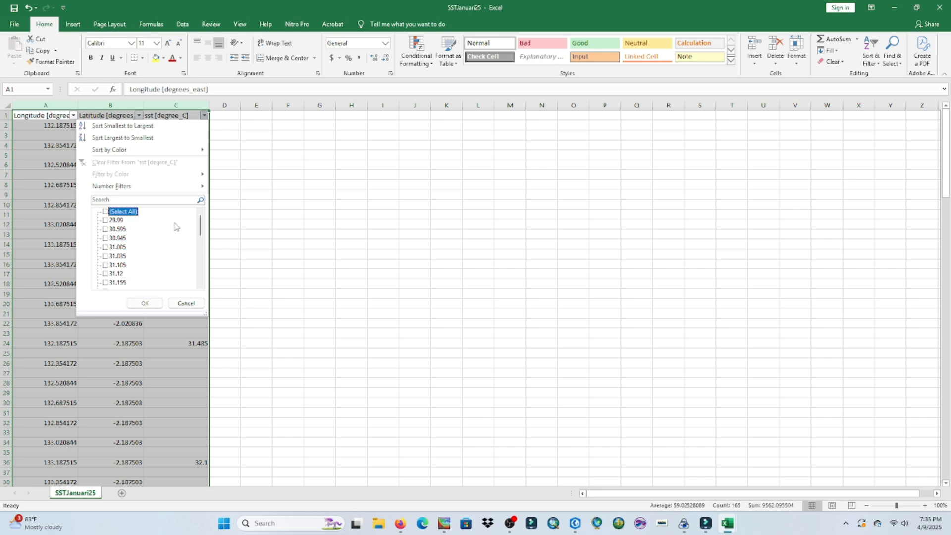
left_click_drag(201, 228, 199, 290)
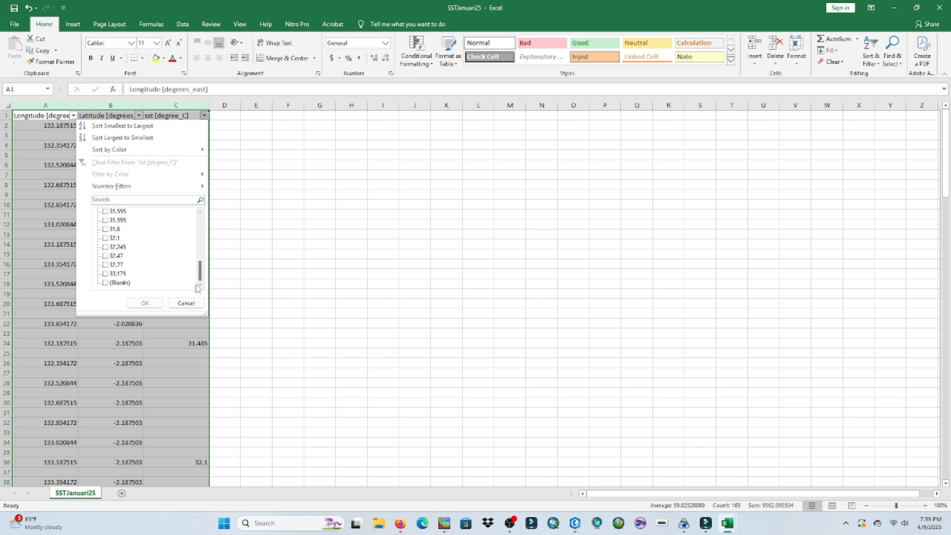
left_click(106, 283)
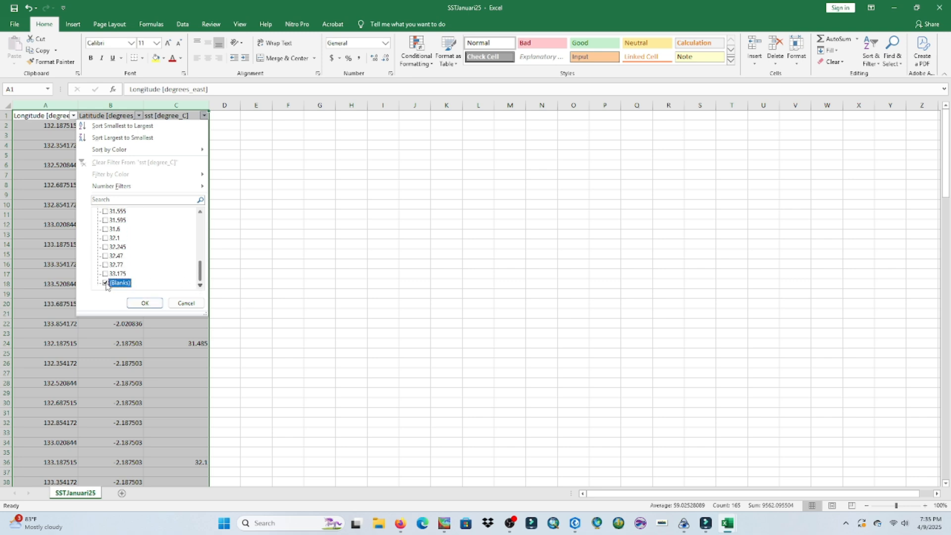
left_click(144, 303)
left_click(147, 195)
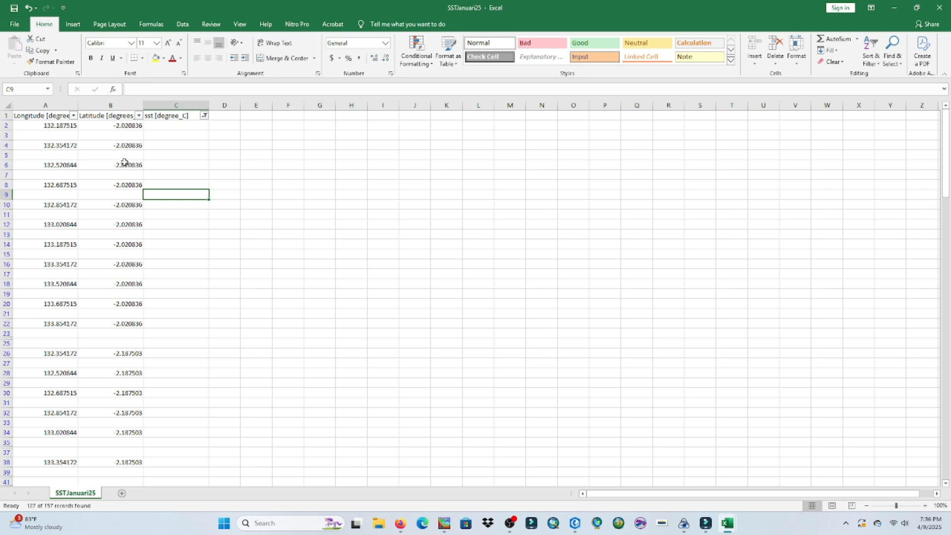
left_click(186, 128)
left_click(59, 130)
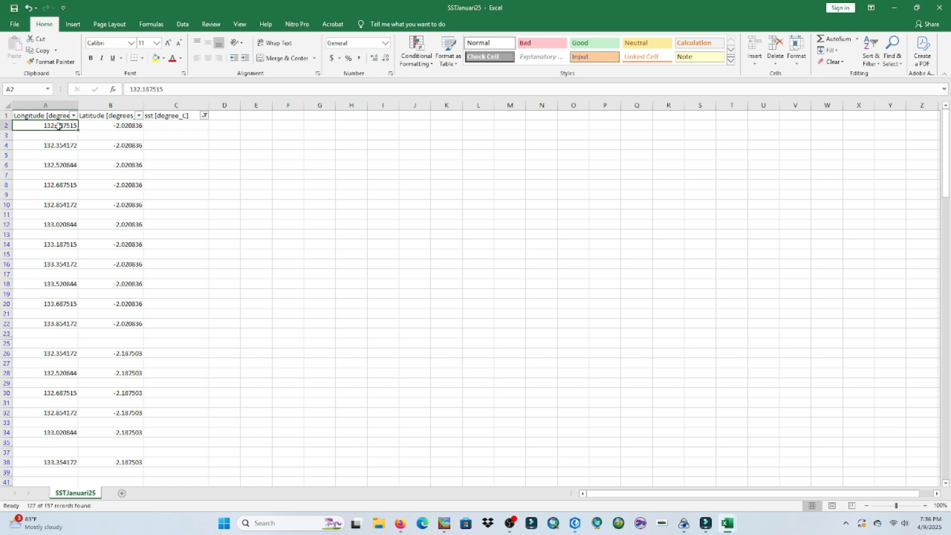
left_click(113, 130)
left_click(174, 128)
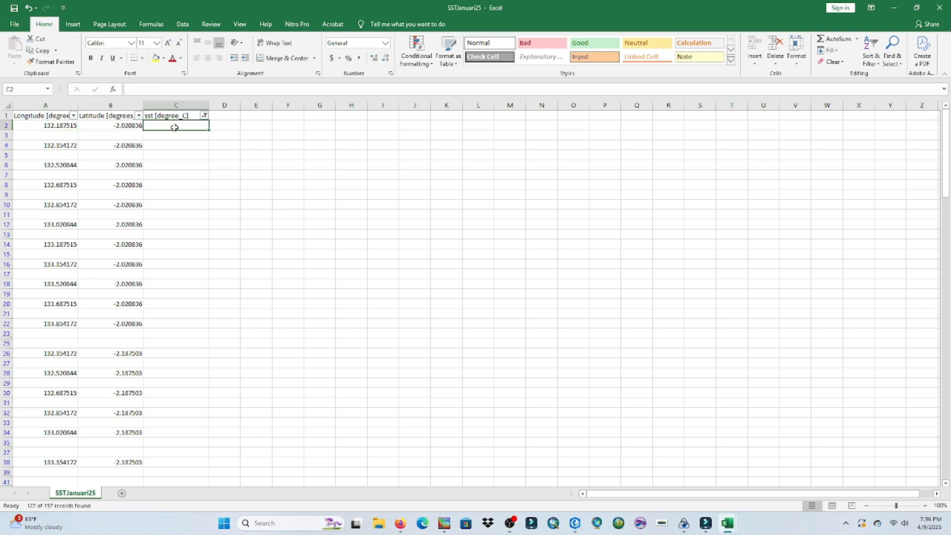
Step: Delete all filtered sheet rows with blank sst from row 2 down to the end of the data at row 158
left_click(5, 125)
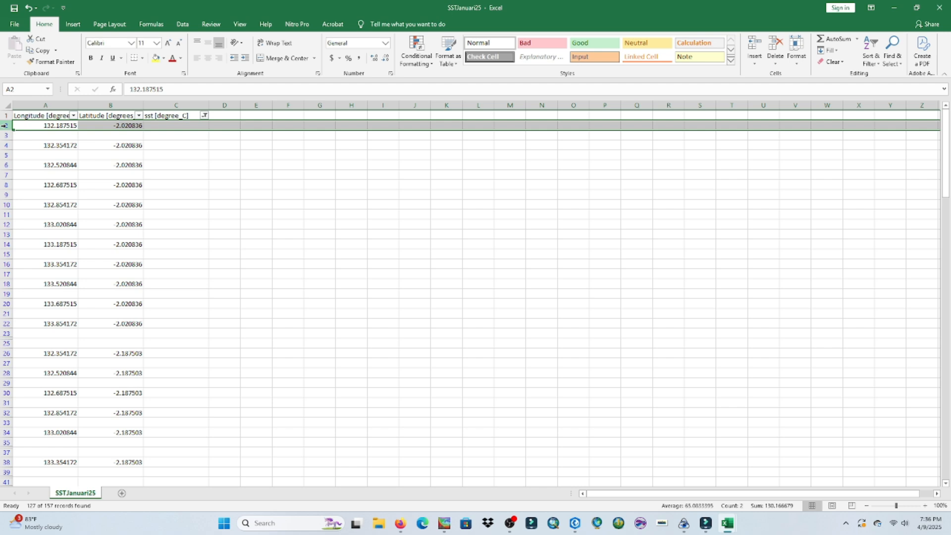
key("ctrl+shift+End")
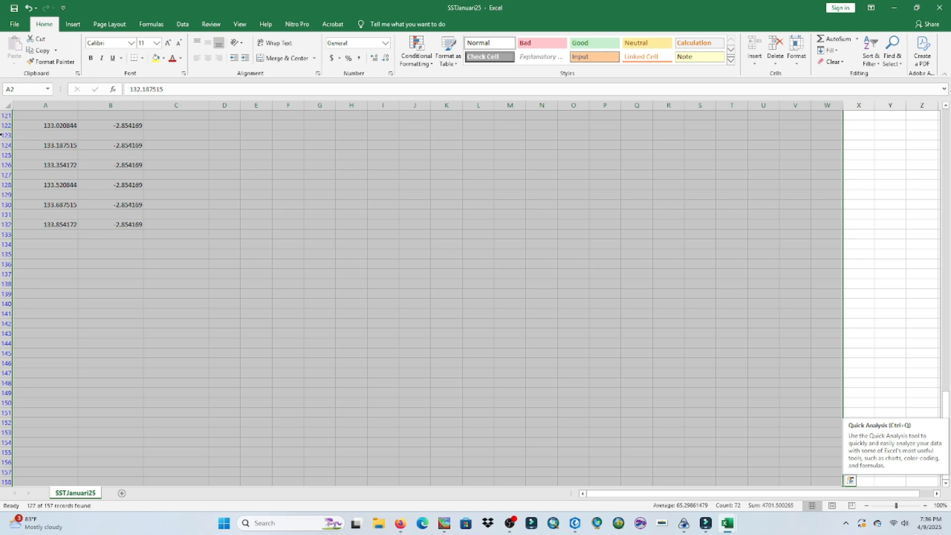
scroll(102, 259, "down", 2)
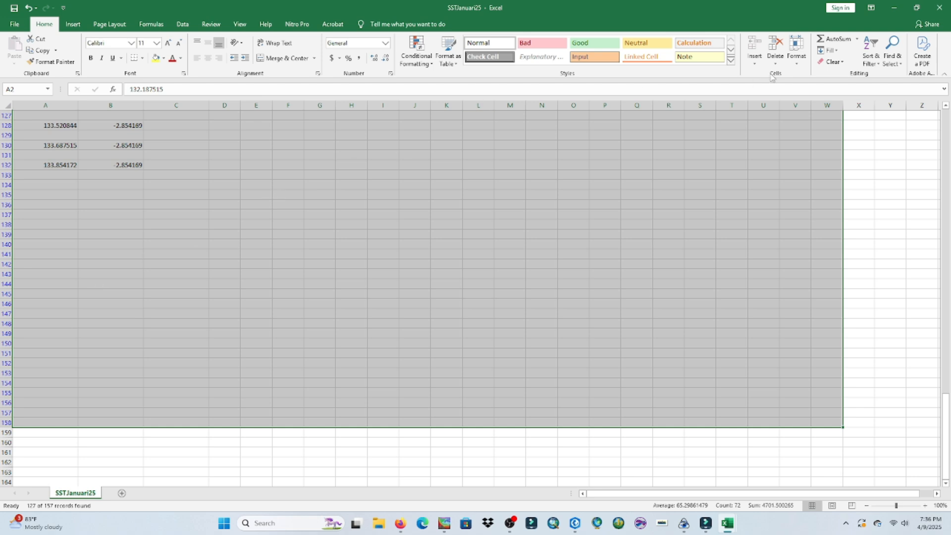
left_click(776, 50)
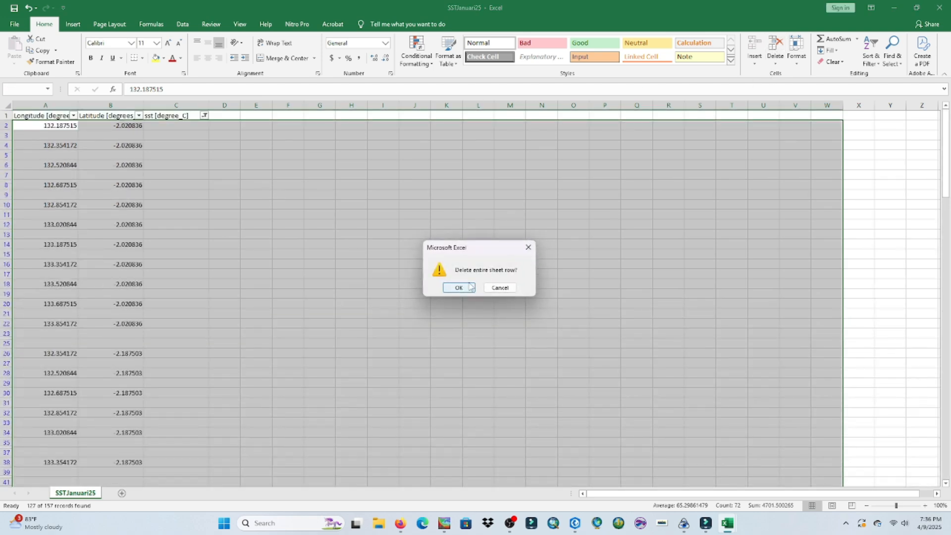
left_click(458, 285)
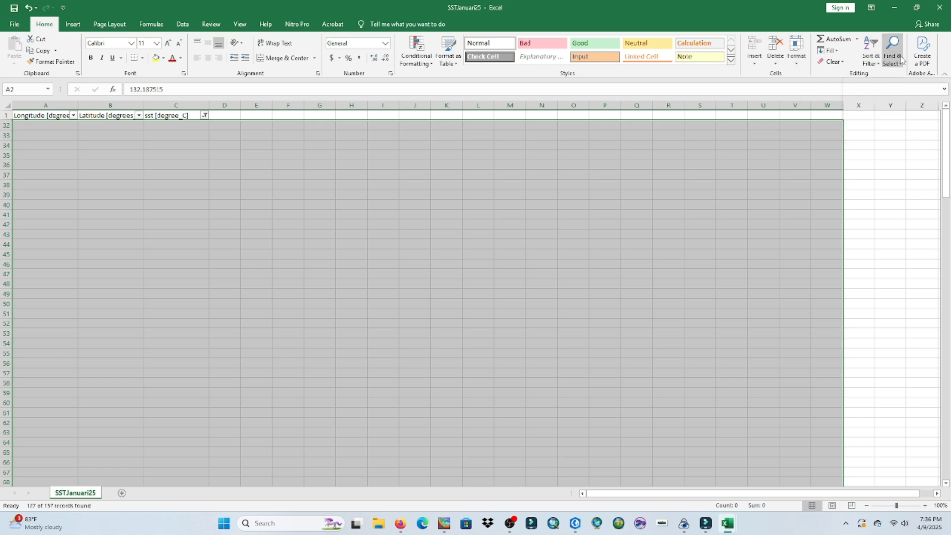
Step: Clear the blank-value filter from the sst column so the remaining data rows are shown
left_click(874, 55)
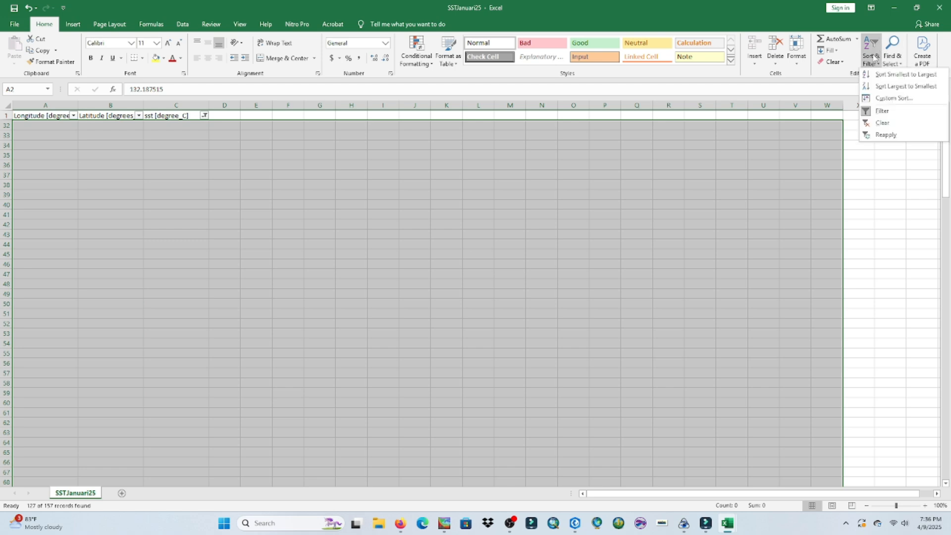
left_click(880, 122)
left_click(329, 241)
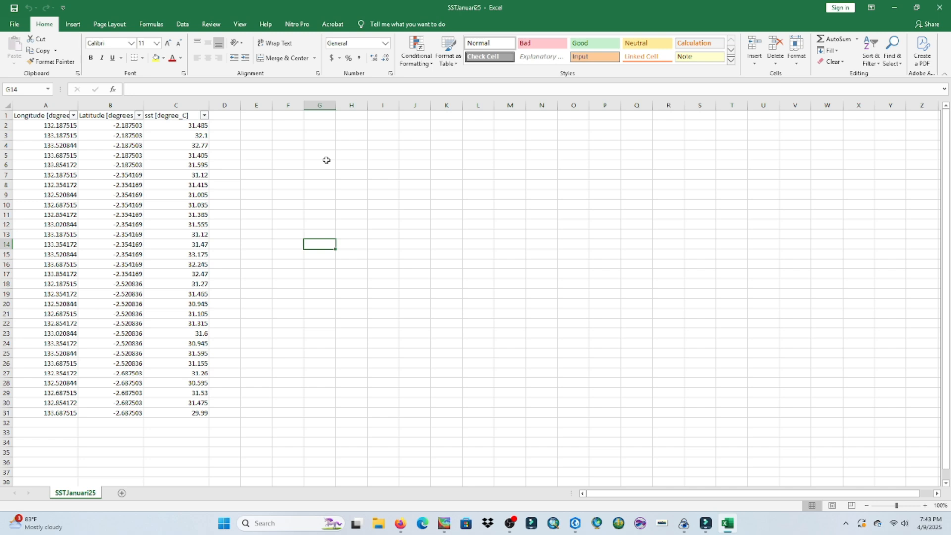
Step: Save a copy of the workbook as SSTJanuari25 in the Downloads folder in the Excel 97-2003 Workbook format
left_click(14, 24)
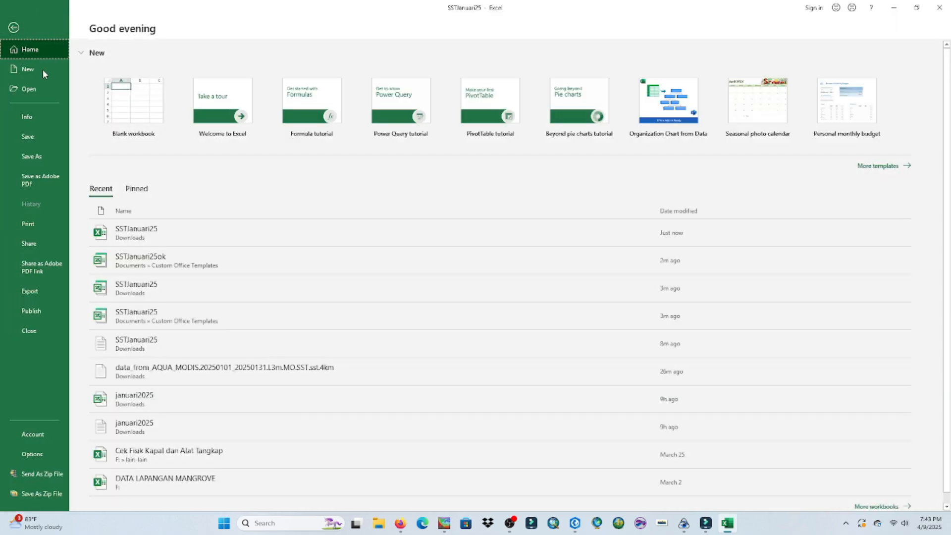
left_click(51, 154)
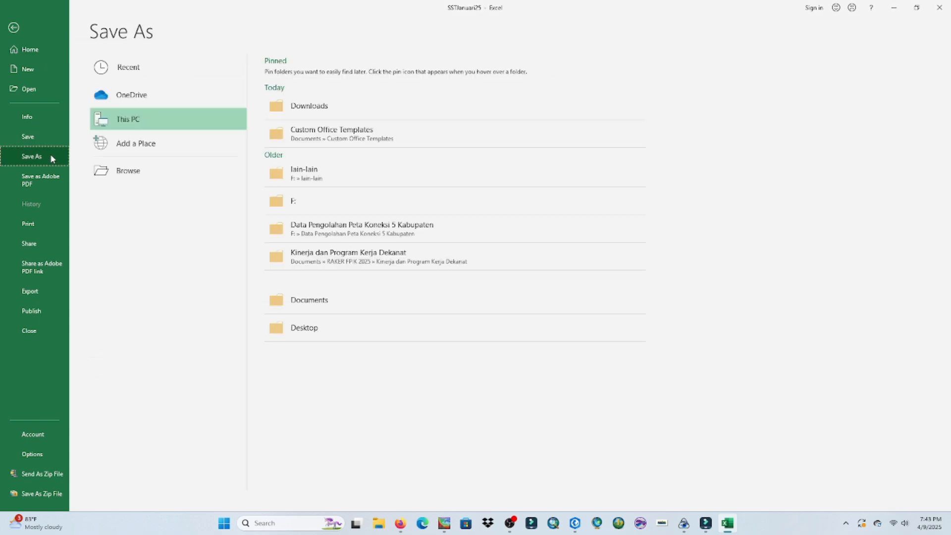
left_click(270, 108)
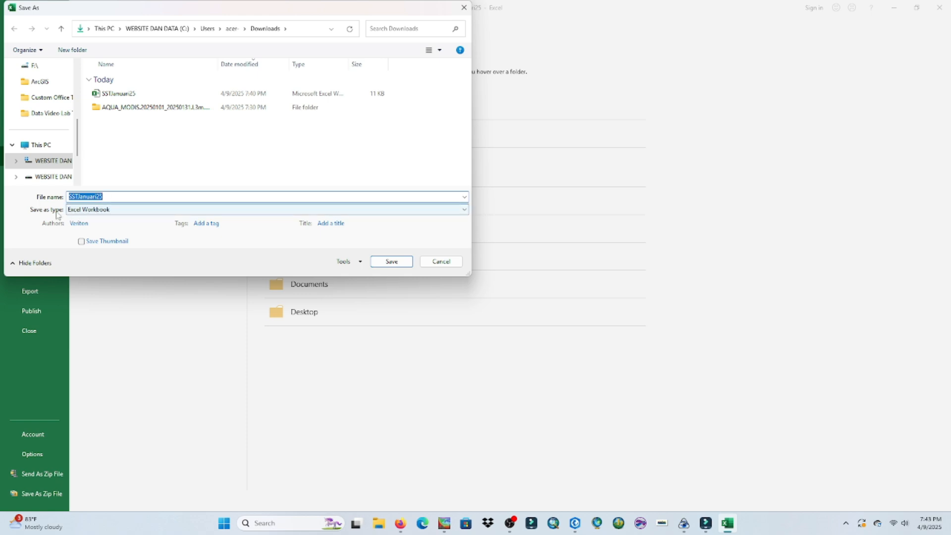
left_click(123, 213)
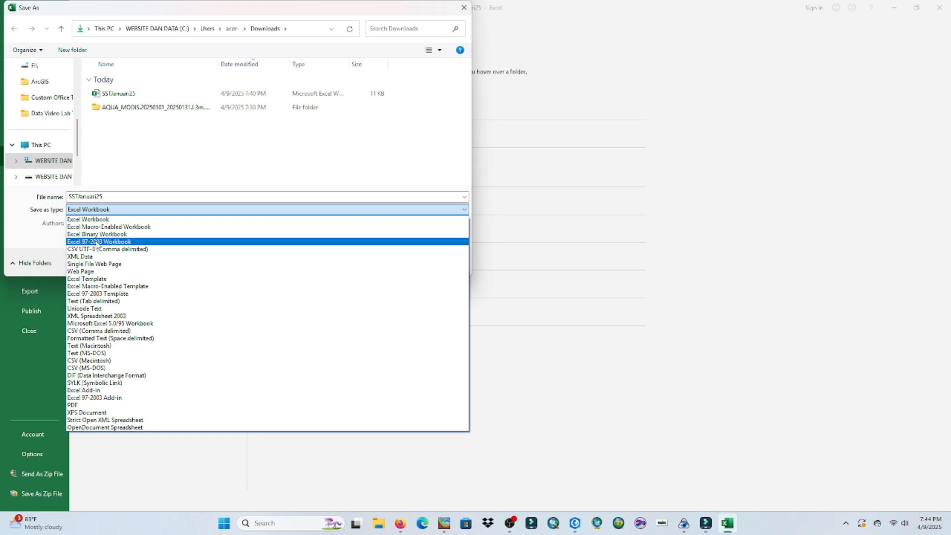
left_click(113, 243)
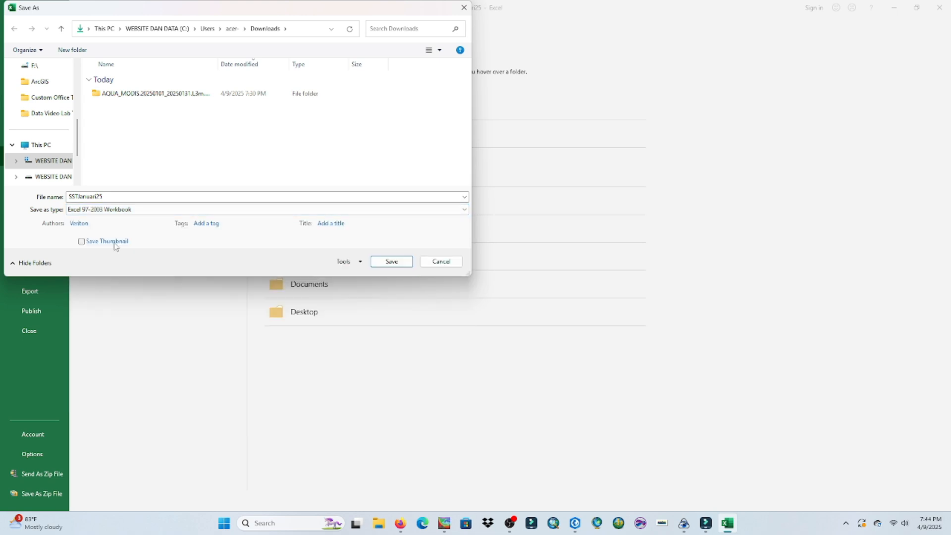
left_click(392, 262)
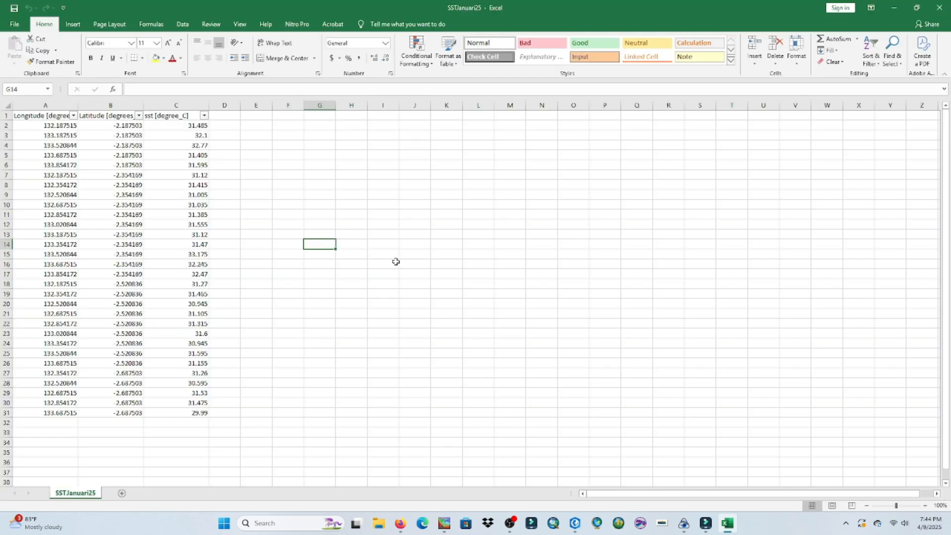
Step: Switch to ArcMap, dismiss the Getting Started dialog for a blank map, and browse for a table to add as XY data
left_click(894, 6)
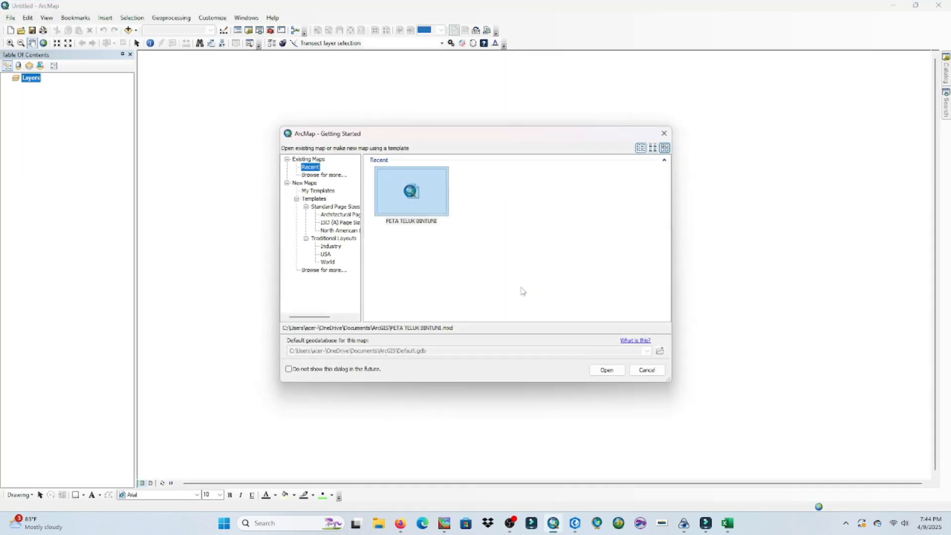
left_click(647, 370)
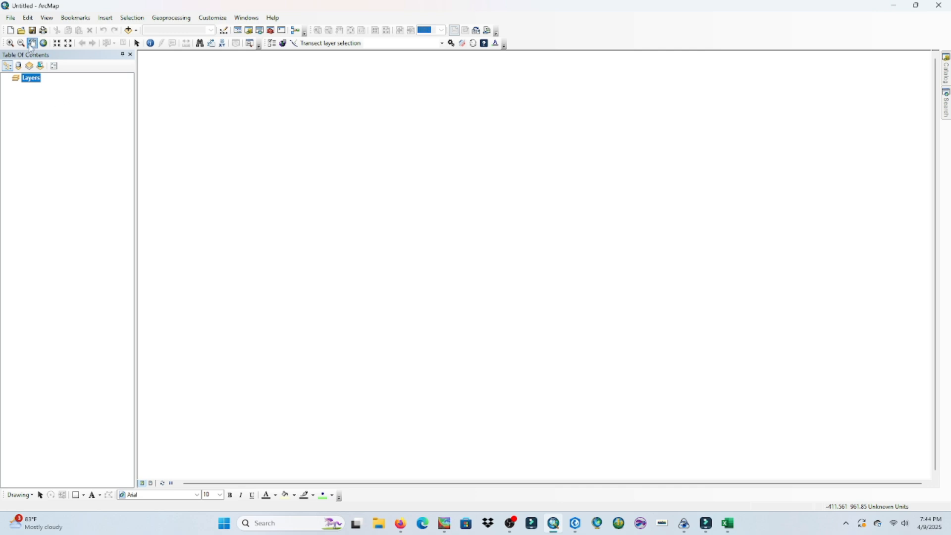
left_click(15, 22)
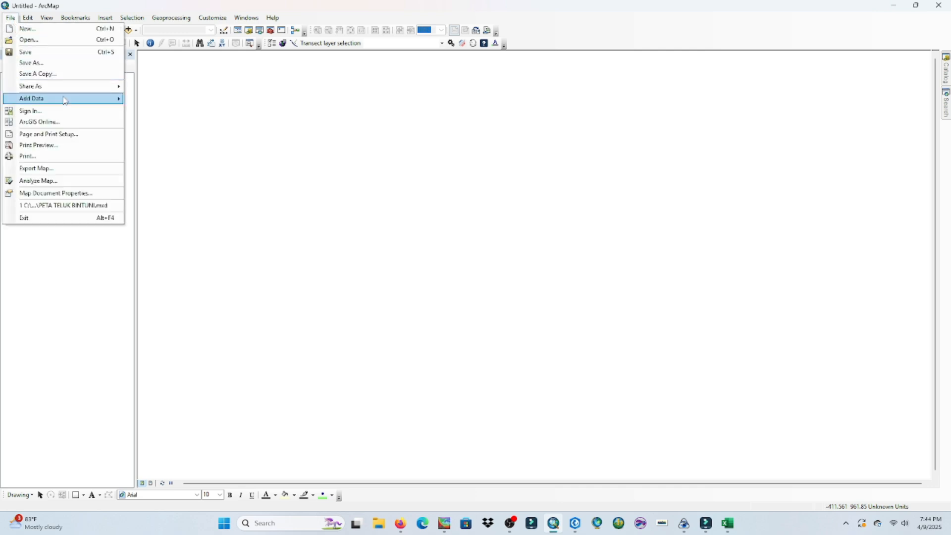
mouse_move(64, 98)
left_click(204, 135)
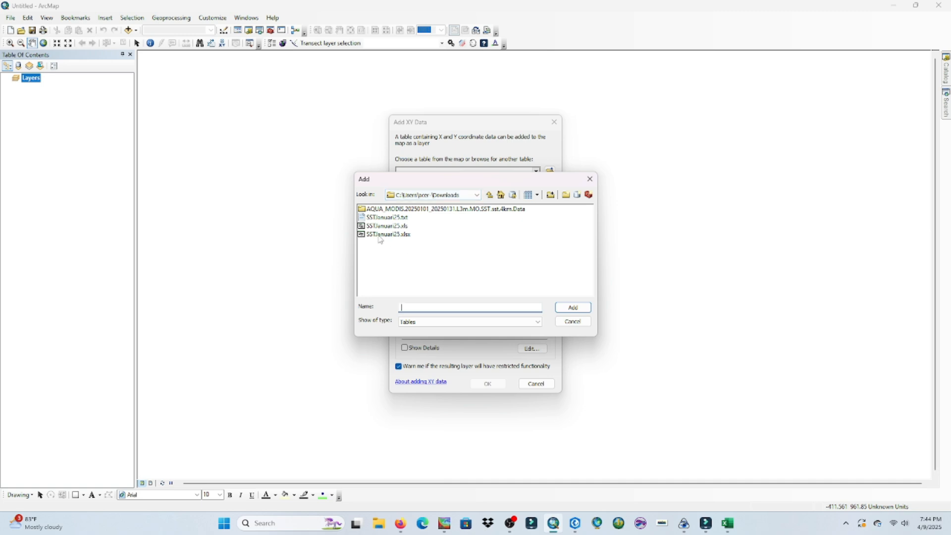
Step: Try to load the SSTJanuari25.xlsx workbook from the Downloads folder as the XY data table
left_click(410, 237)
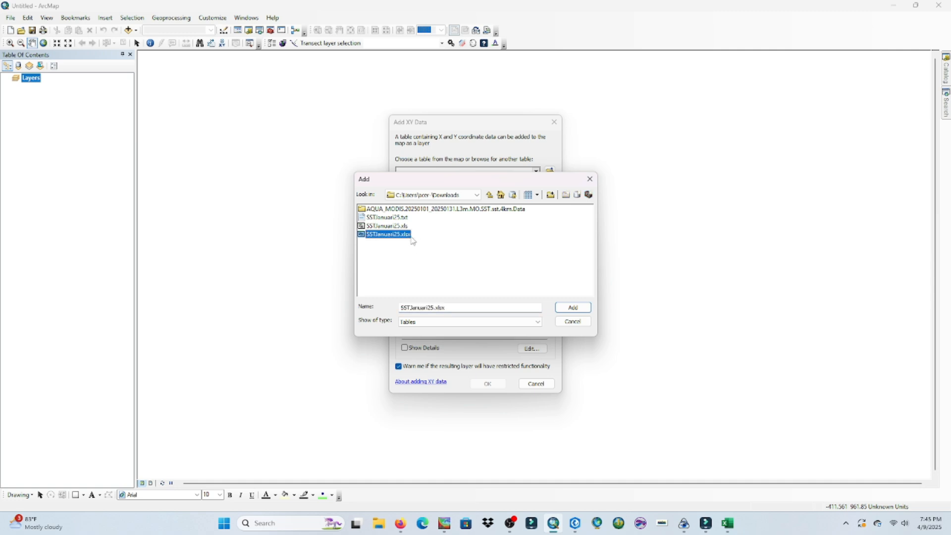
left_click(560, 305)
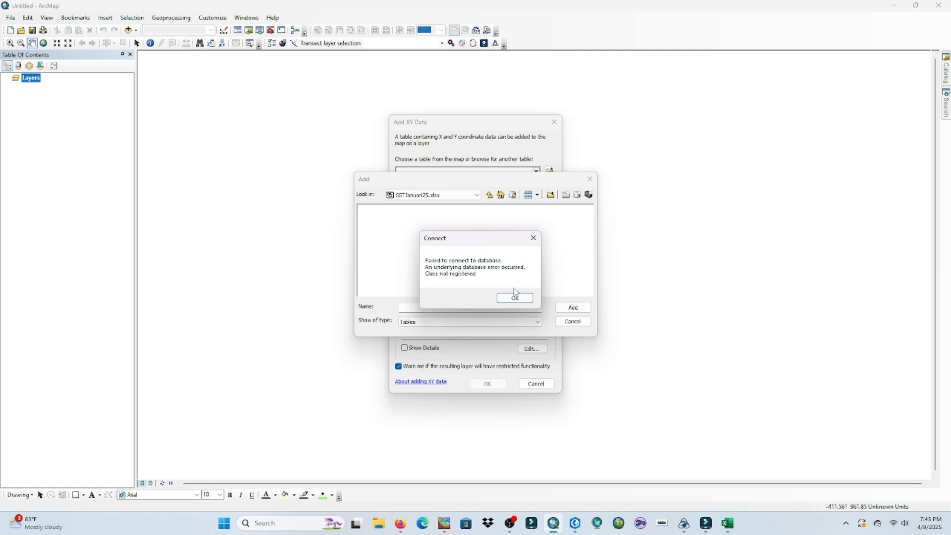
left_click(534, 238)
left_click(590, 178)
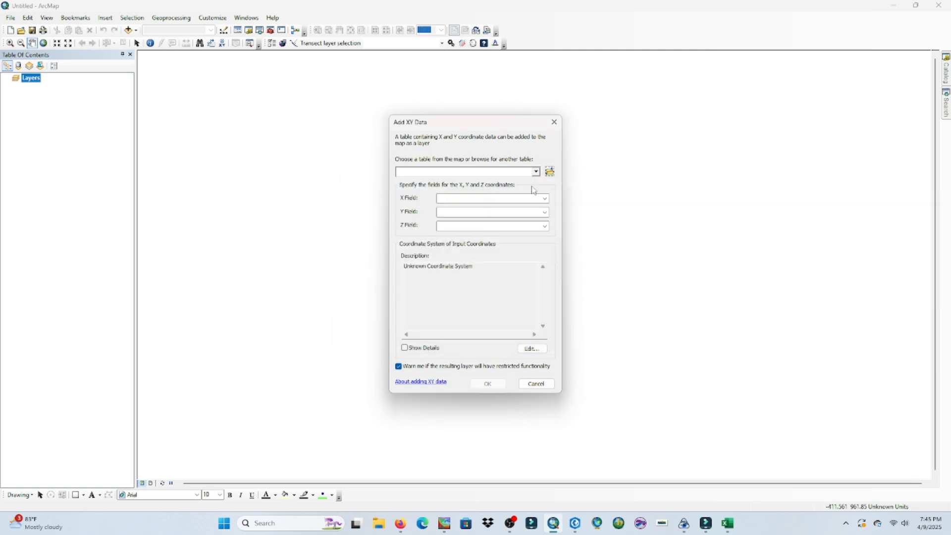
Step: Choose the SSTJanuari25$ sheet of SSTJanuari25.xls in Downloads as the XY table, with sst (degree_C) as the Z field
left_click(550, 171)
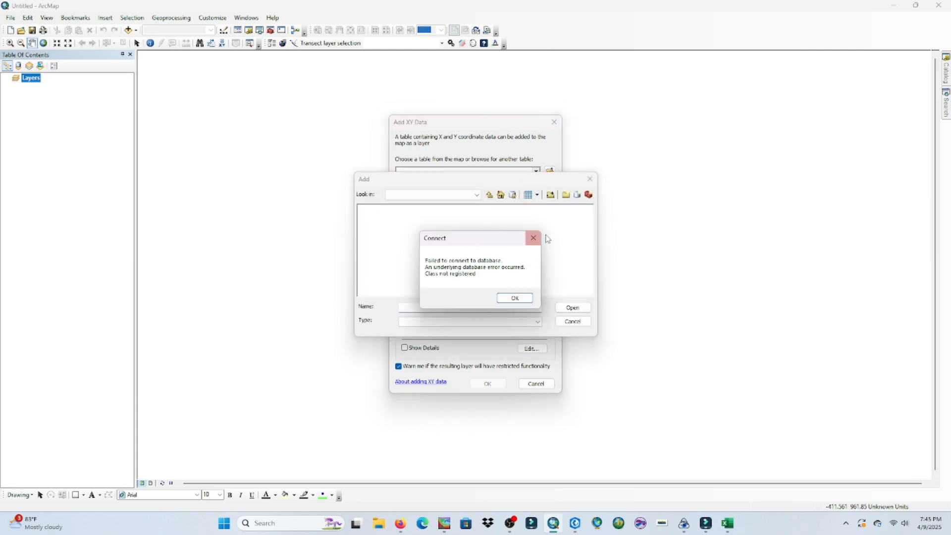
left_click(531, 238)
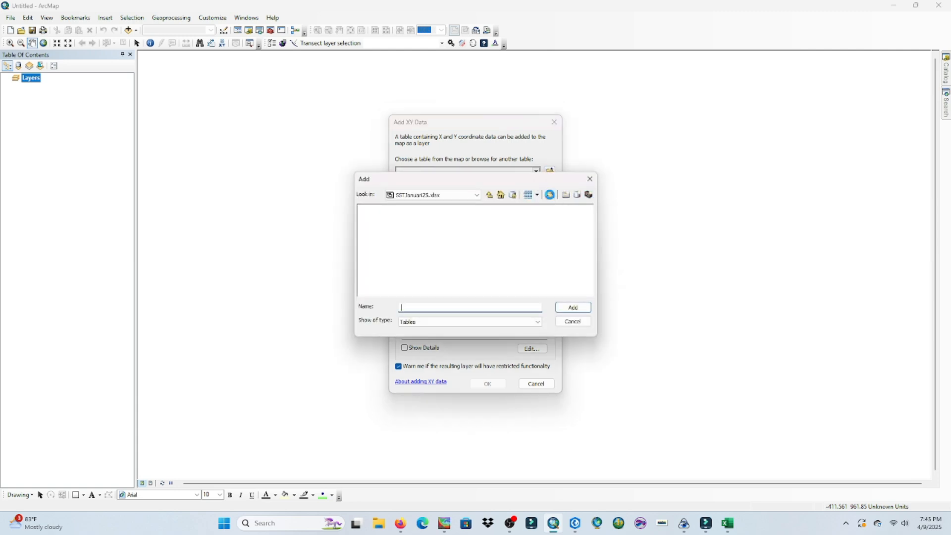
left_click(550, 195)
double_click(448, 312)
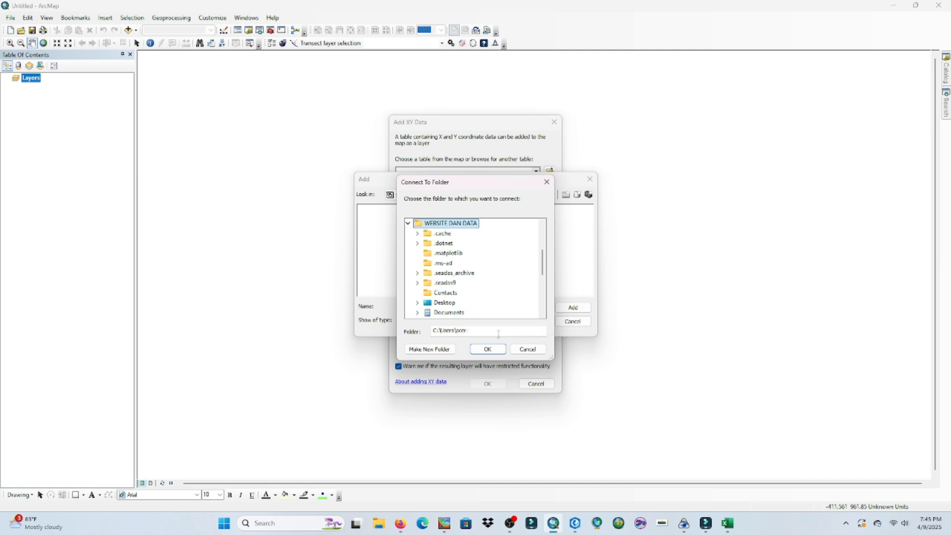
left_click(488, 350)
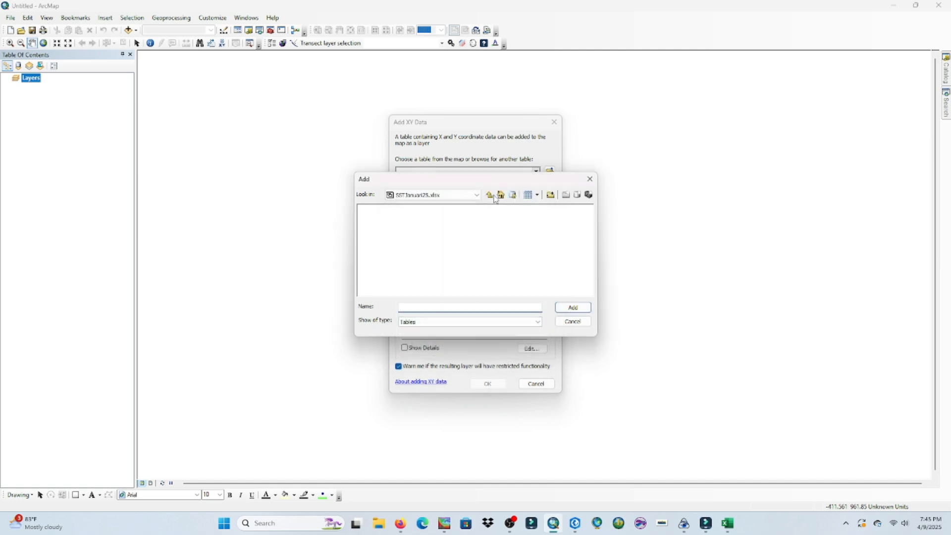
left_click(397, 227)
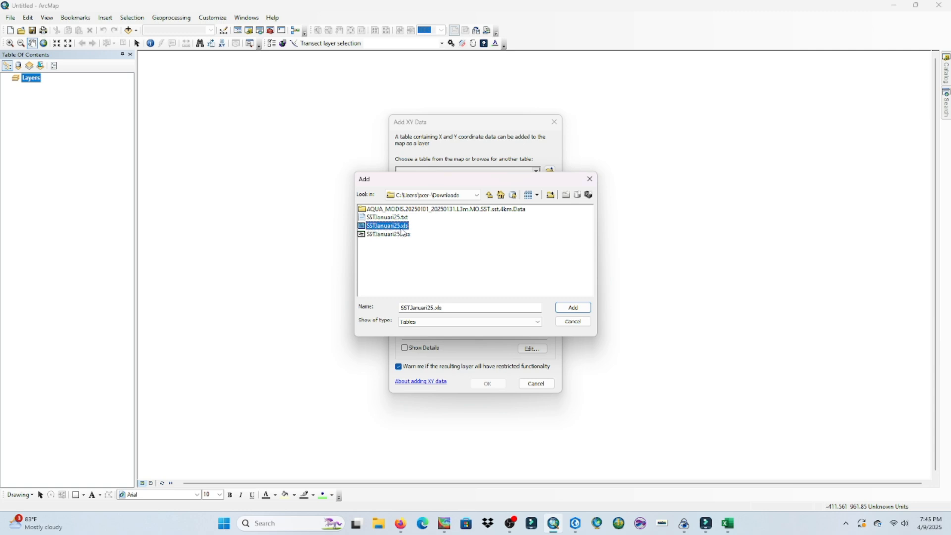
left_click(574, 308)
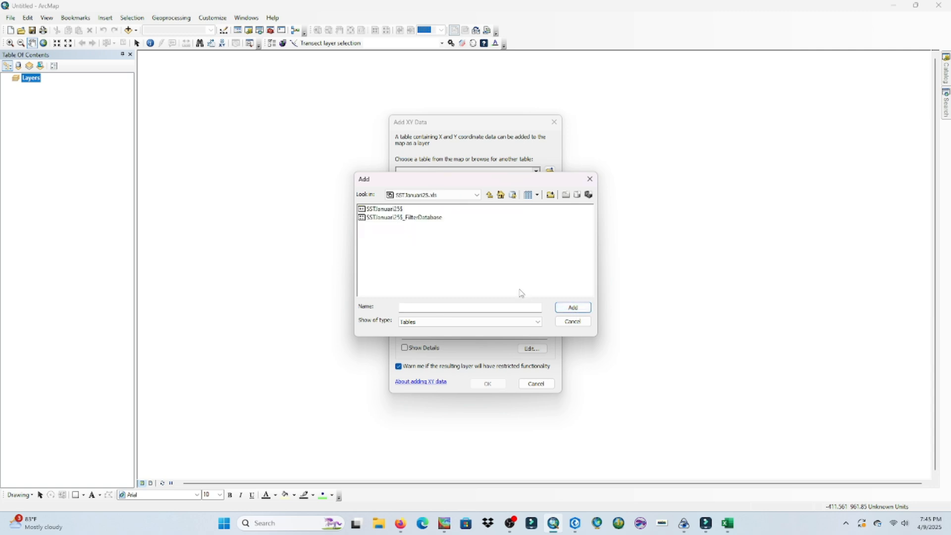
left_click(384, 209)
left_click(574, 307)
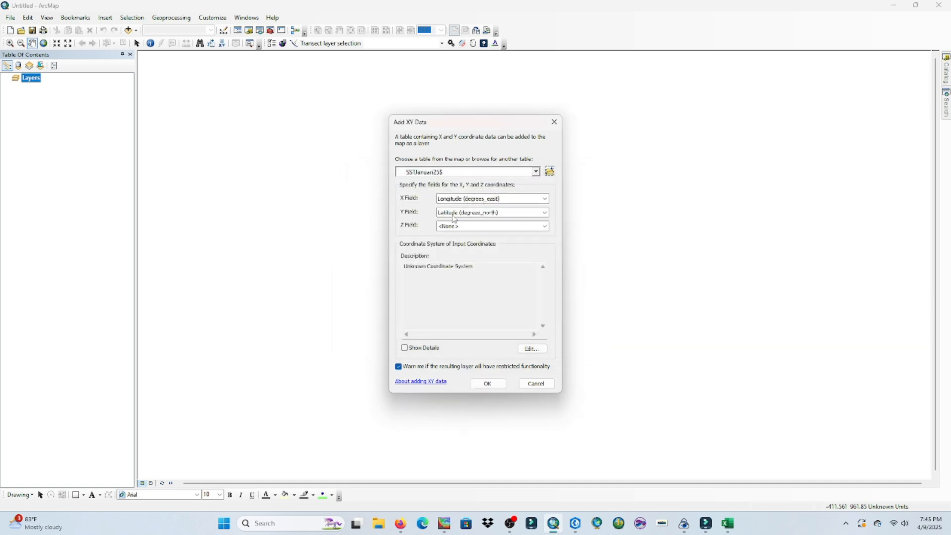
left_click(485, 229)
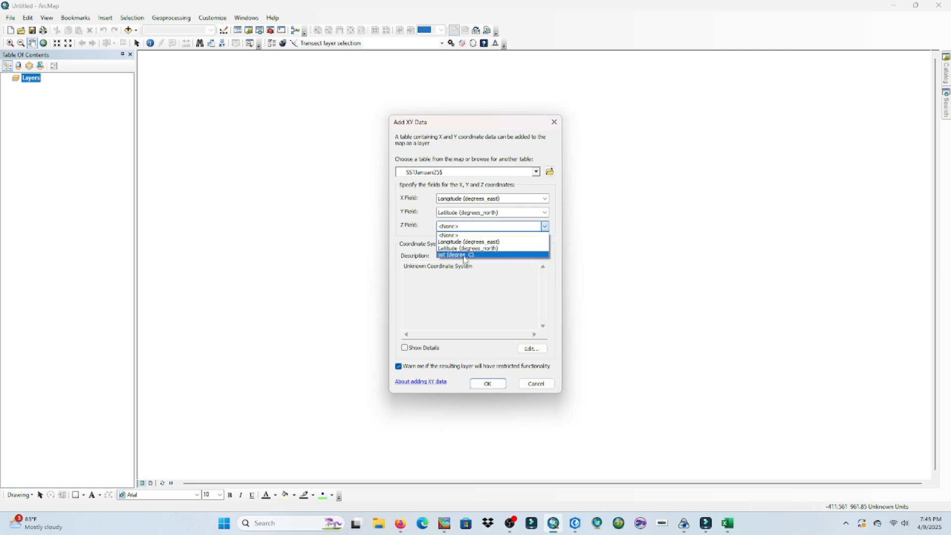
left_click(466, 256)
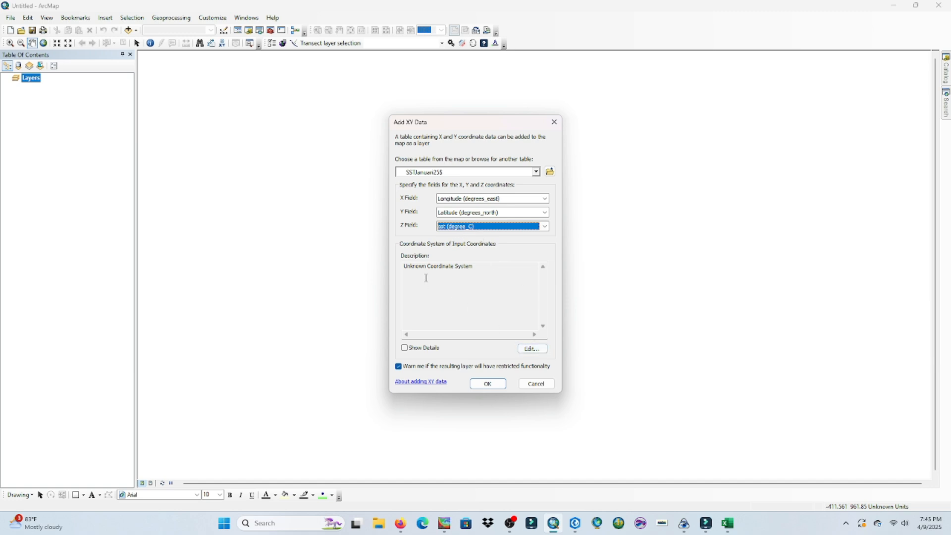
Step: Assign the WGS 1984 geographic coordinate system to the input coordinates and create the XY event layer despite the missing Object-ID field
left_click(534, 350)
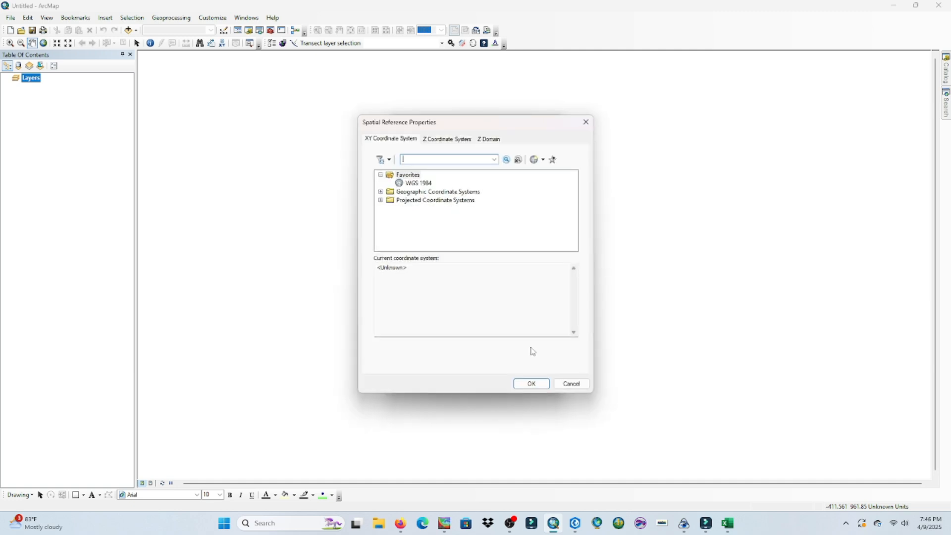
left_click(411, 184)
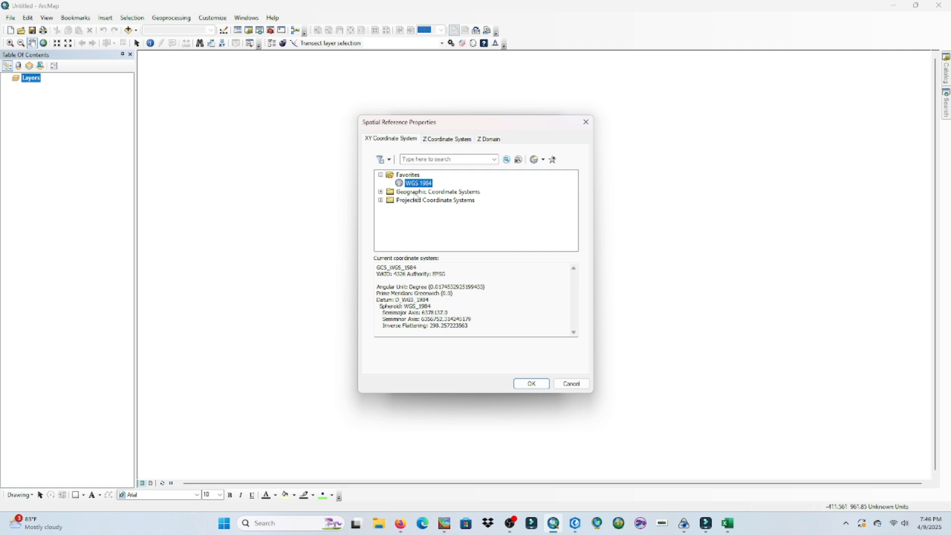
left_click(381, 191)
scroll(437, 228, "down", 2)
scroll(417, 244, "down", 2)
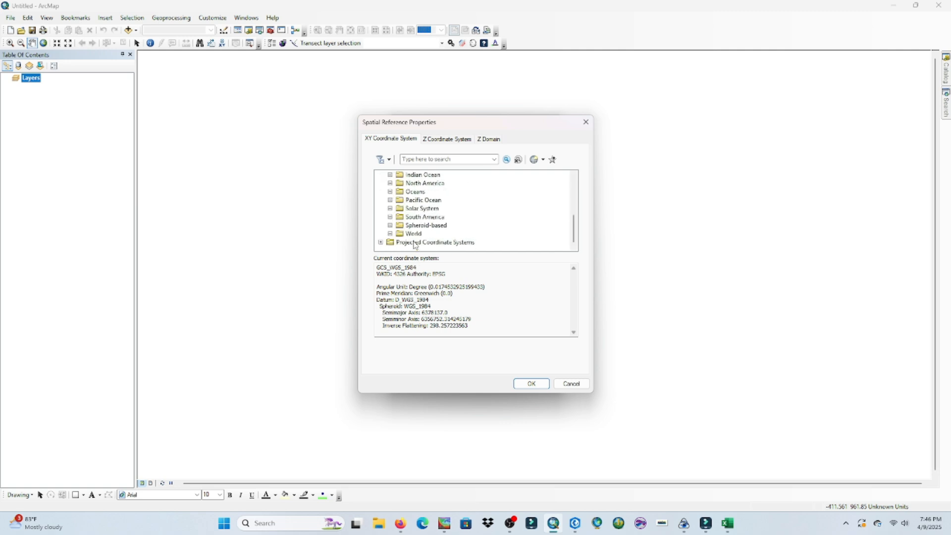
left_click(390, 234)
scroll(431, 226, "down", 8)
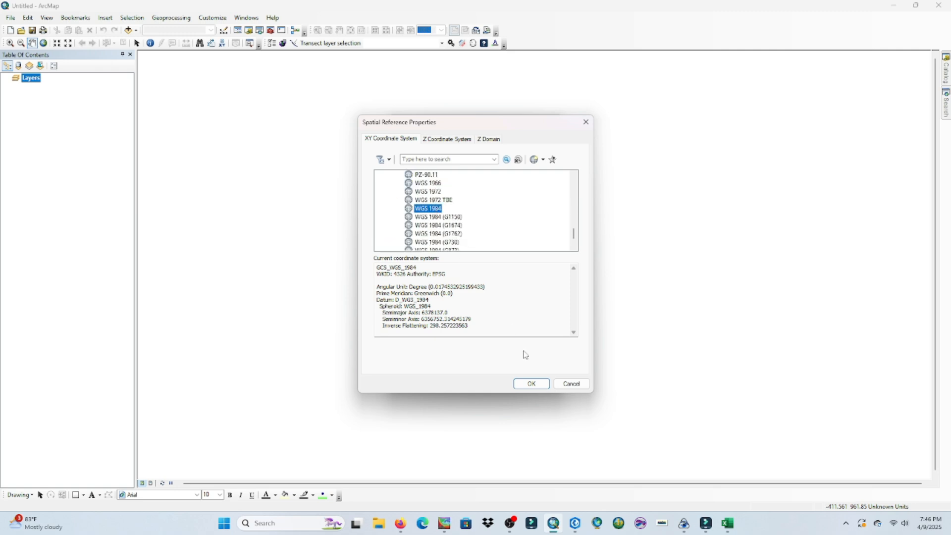
left_click(531, 384)
left_click(488, 384)
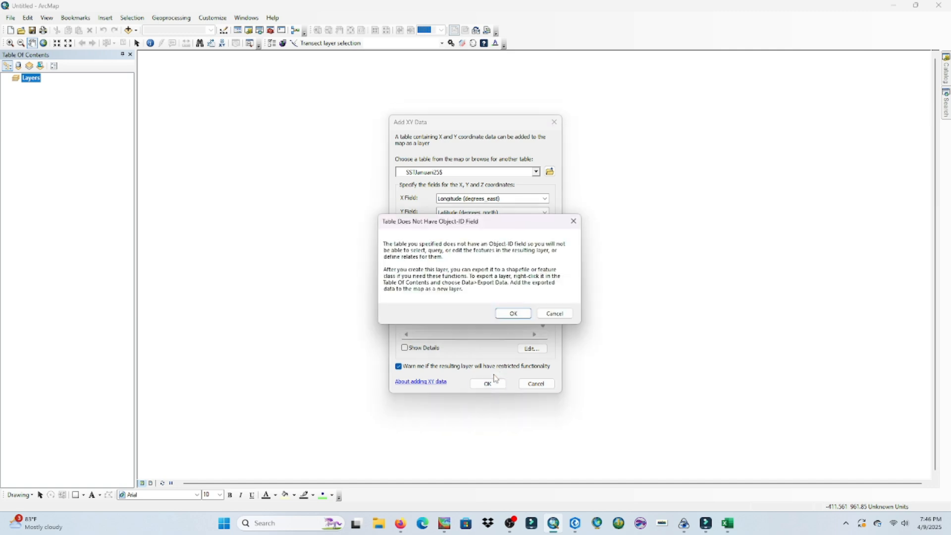
left_click(514, 315)
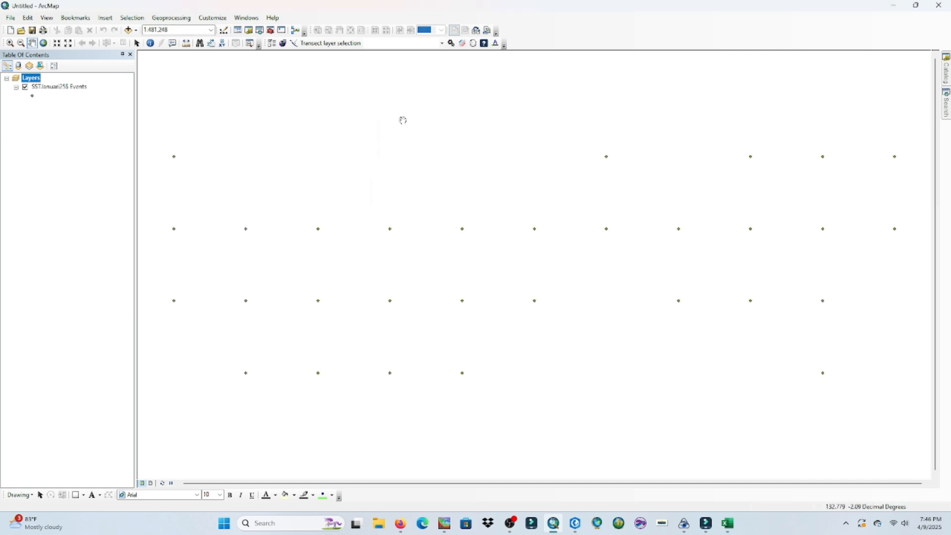
scroll(484, 318, "up", 1)
Step: Export all features of the SSTJanuari25$ Events layer to Default.gdb as SST_Januari25 and add the exported data to the map
left_click(66, 88)
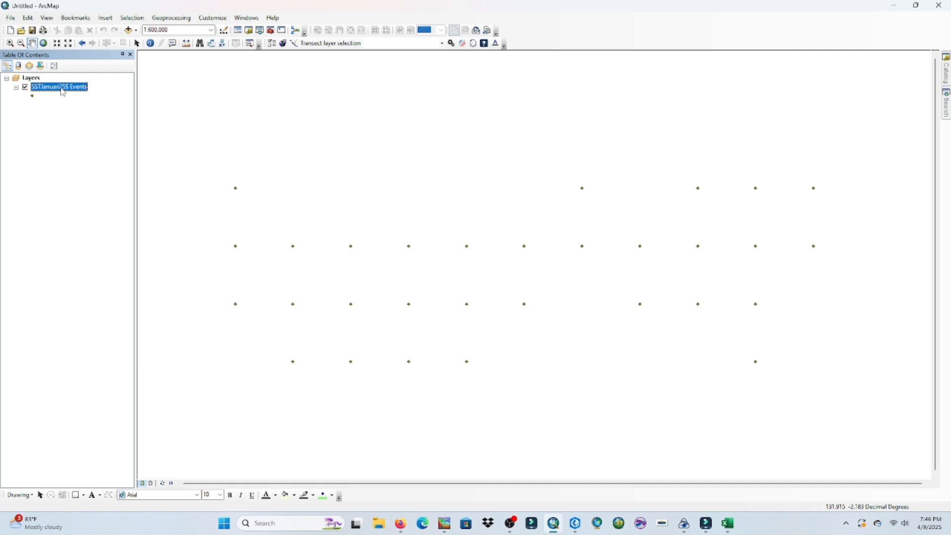
right_click(63, 92)
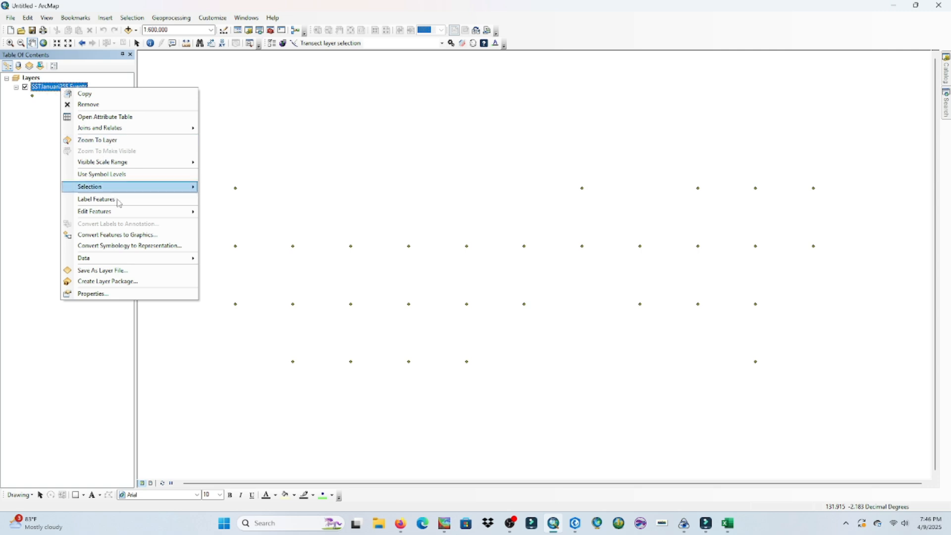
mouse_move(188, 258)
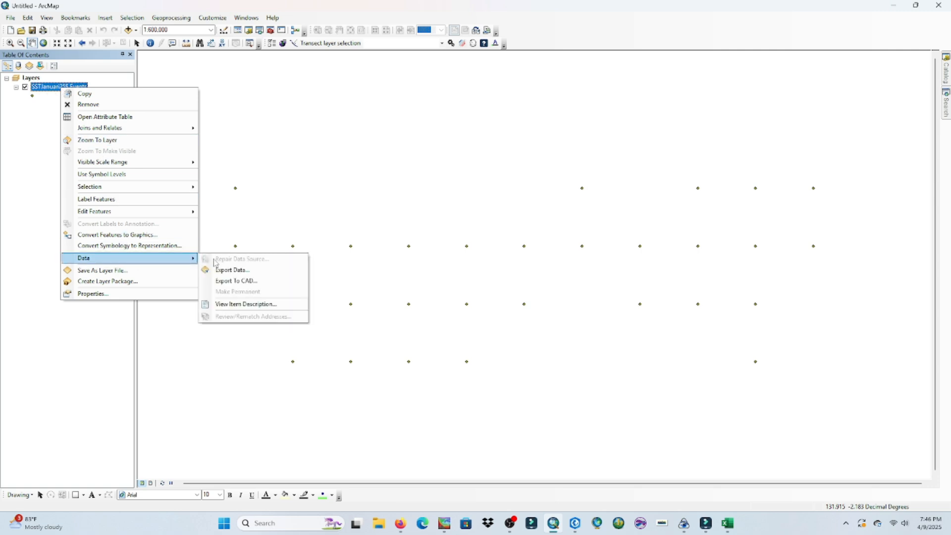
left_click(240, 271)
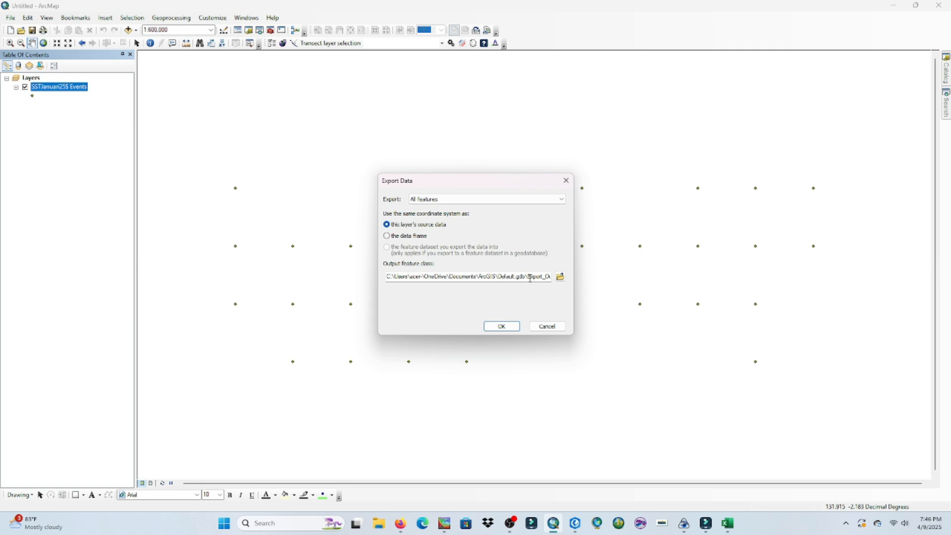
double_click(530, 278)
left_click(529, 276)
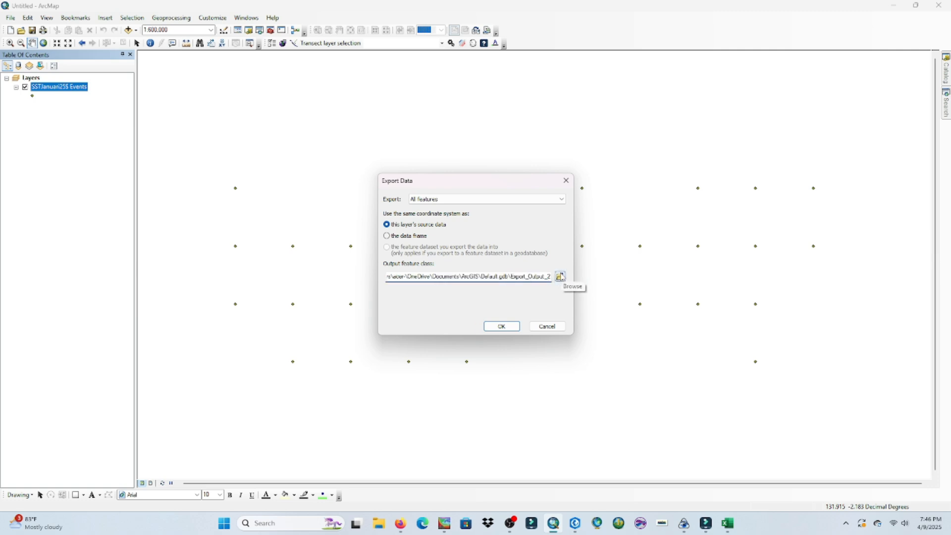
left_click_drag(509, 278, 552, 276)
left_click(524, 278)
type("SS")
type("T_Januari25")
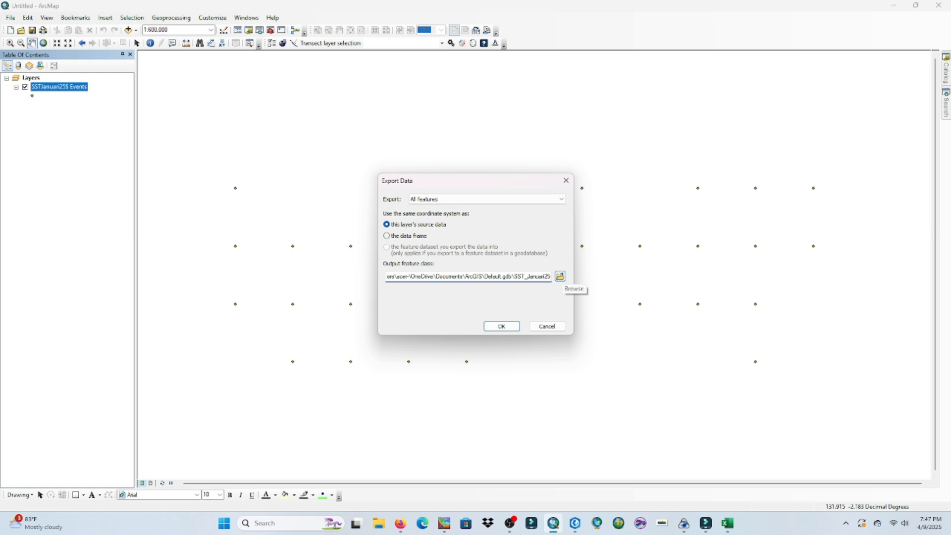
left_click(502, 326)
left_click(511, 296)
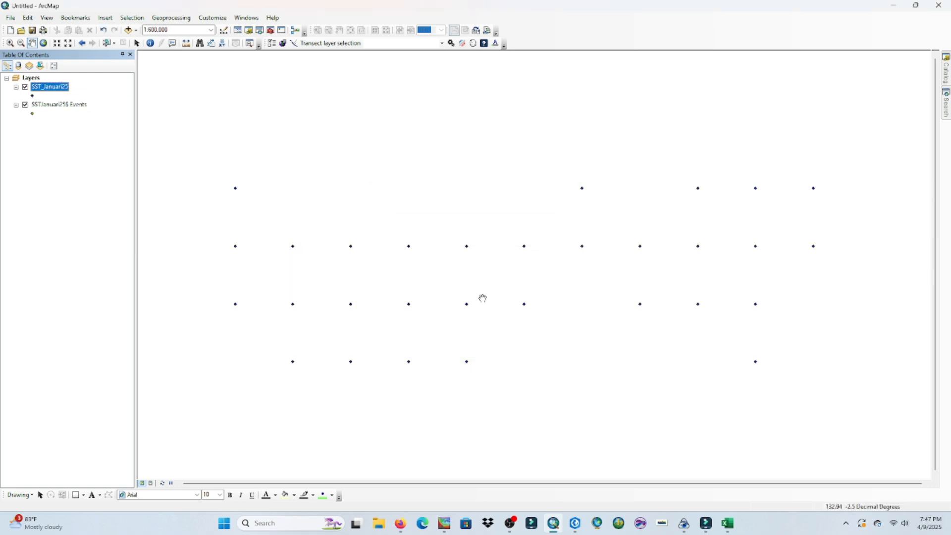
Step: Hide and collapse the events layer, and add the wilayah_kabupaten_papua_barat_2014_pl_WebGIS_inageoportal_merc.shp boundary shapefile to the map
left_click(25, 105)
left_click(15, 105)
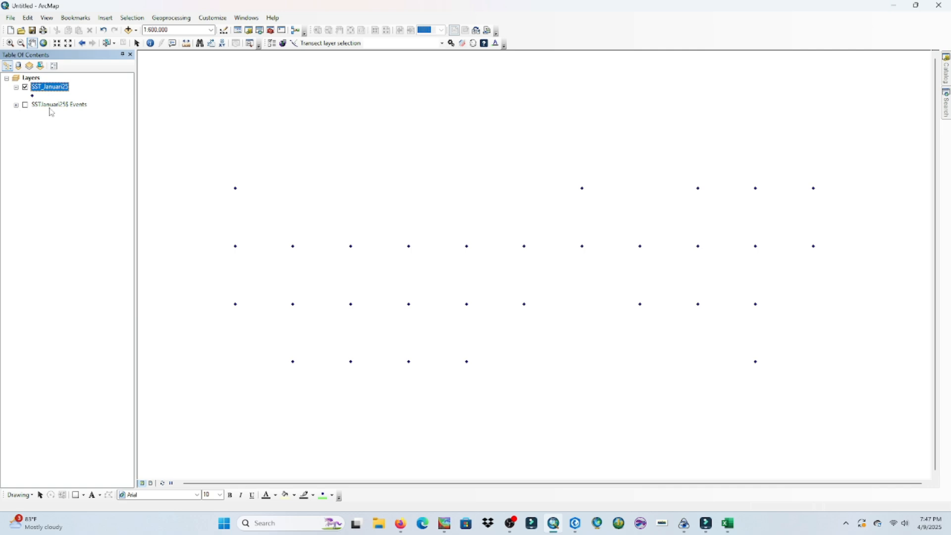
left_click(127, 31)
left_click(446, 195)
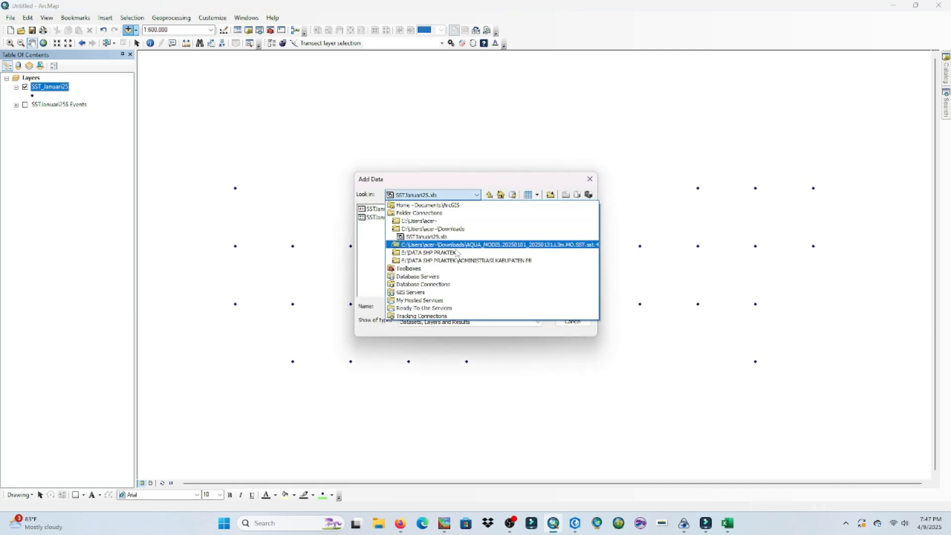
left_click(440, 260)
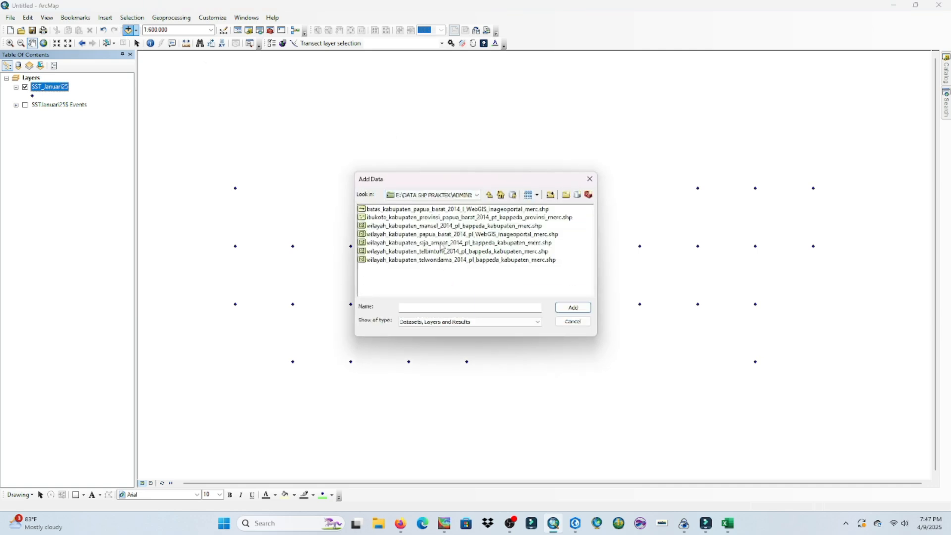
left_click(440, 235)
left_click(571, 307)
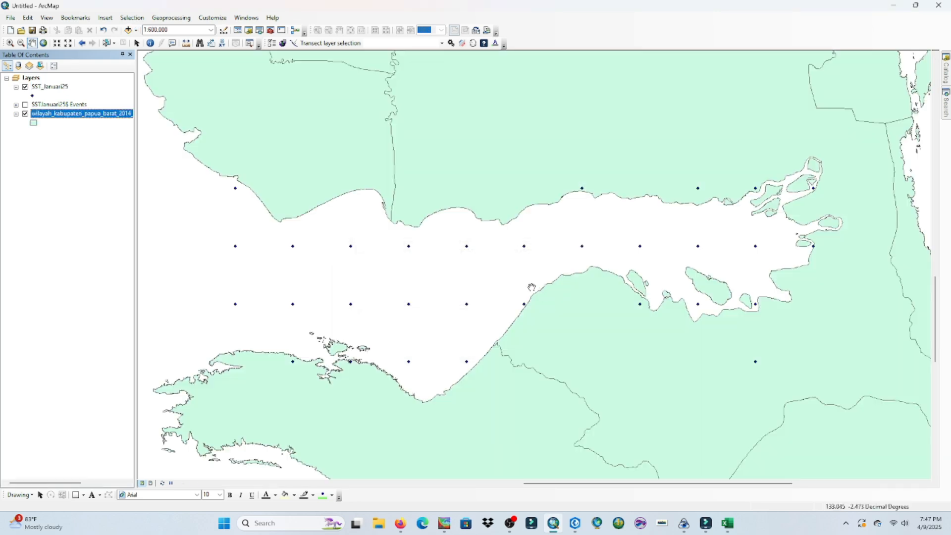
Step: Move the SST_Januari25 point layer below the Papua Barat regency layer in the drawing order
mouse_move(544, 227)
left_mouse_down()
mouse_move(535, 231)
mouse_move(543, 229)
left_mouse_up()
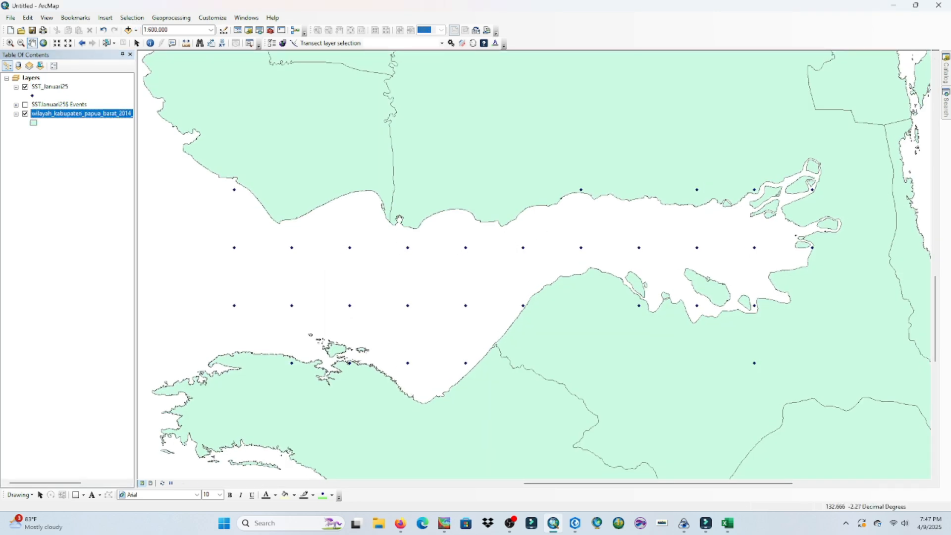
scroll(346, 268, "up", 1)
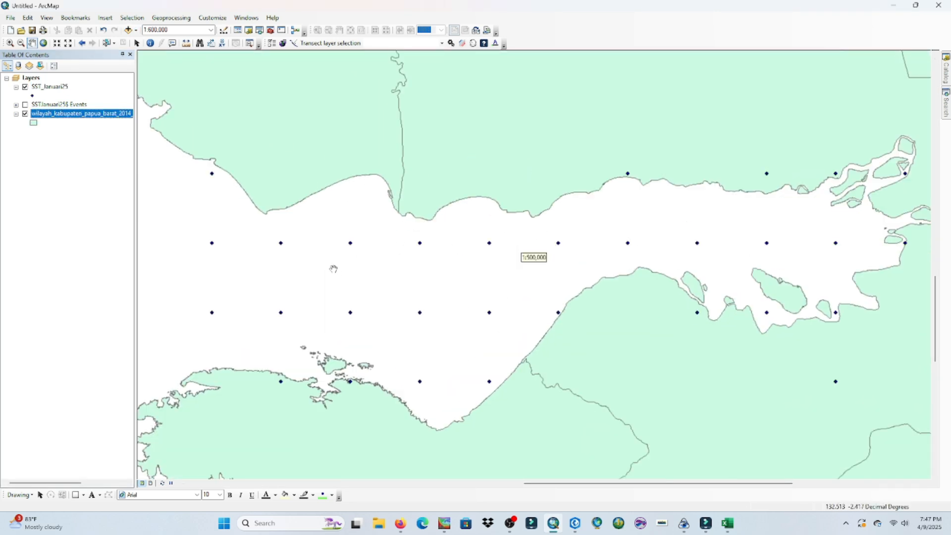
left_click_drag(50, 87, 51, 131)
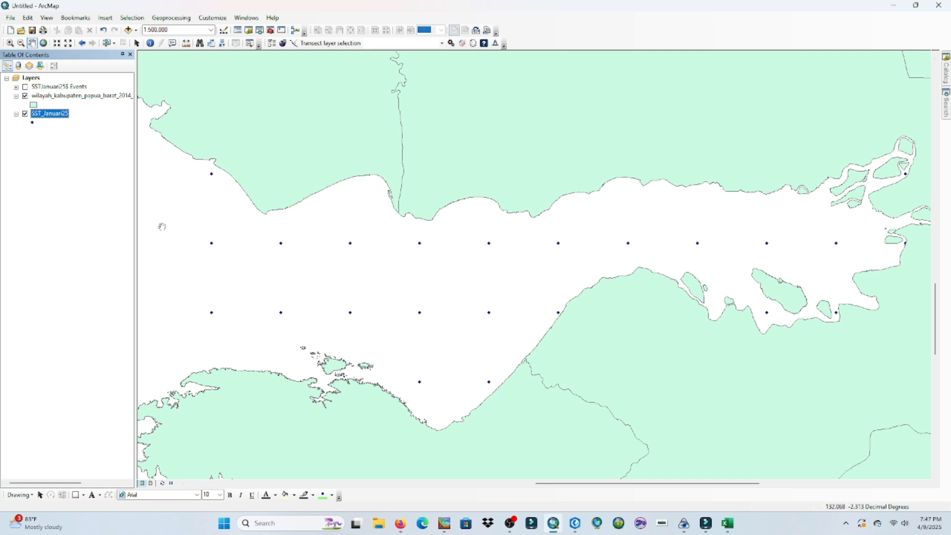
left_click_drag(234, 205, 198, 198)
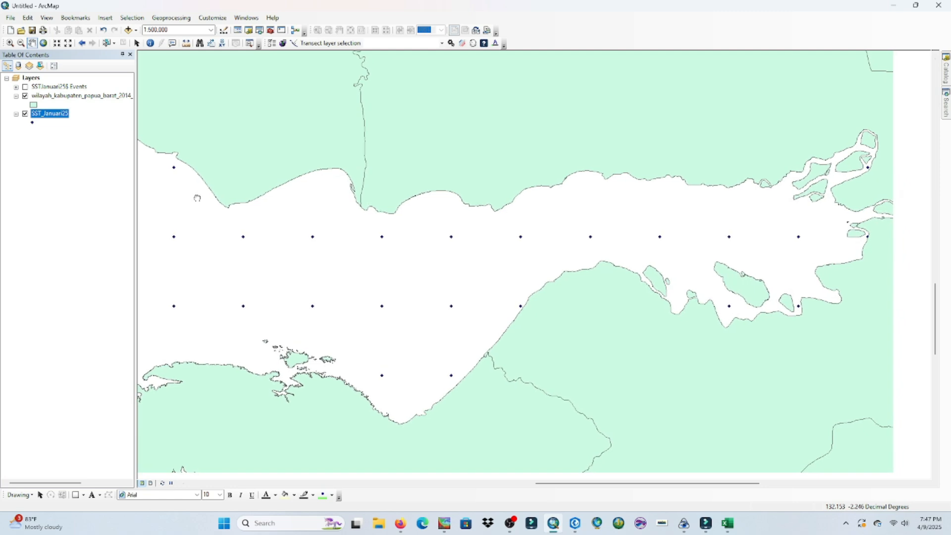
Step: Open the IDW interpolation tool from the Spatial Analyst toolset
left_click(270, 31)
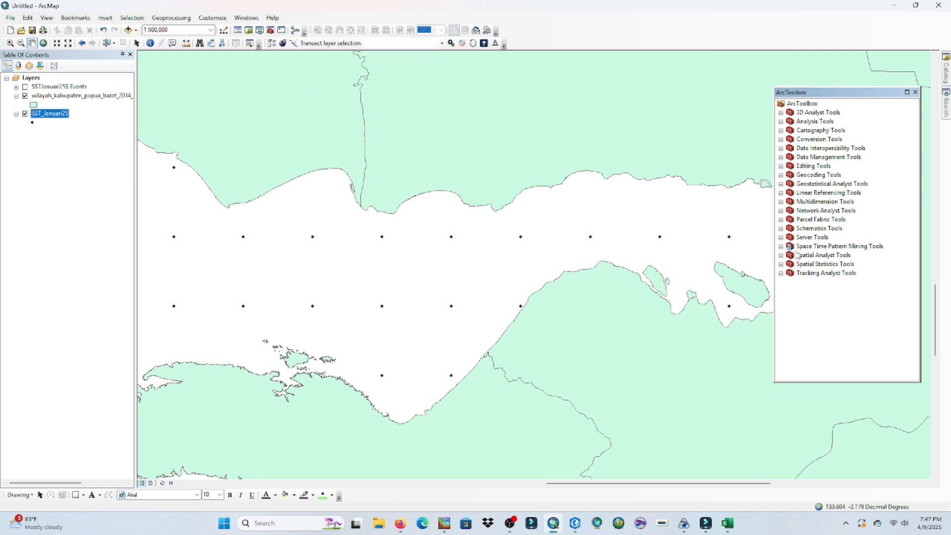
left_click(781, 256)
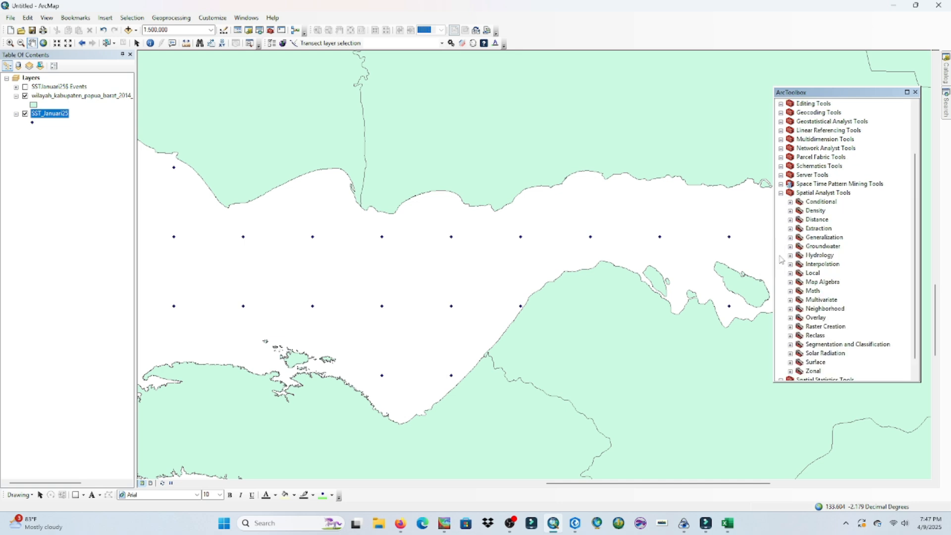
left_click(791, 264)
double_click(821, 273)
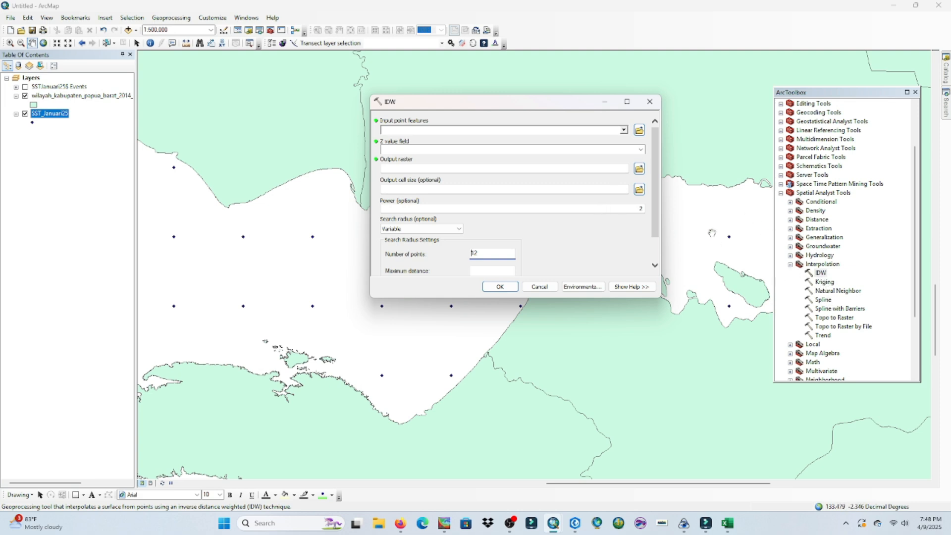
Step: Set SST_Januari25 as the IDW input point features and sst__degree_C_ as the Z value field
left_click(624, 130)
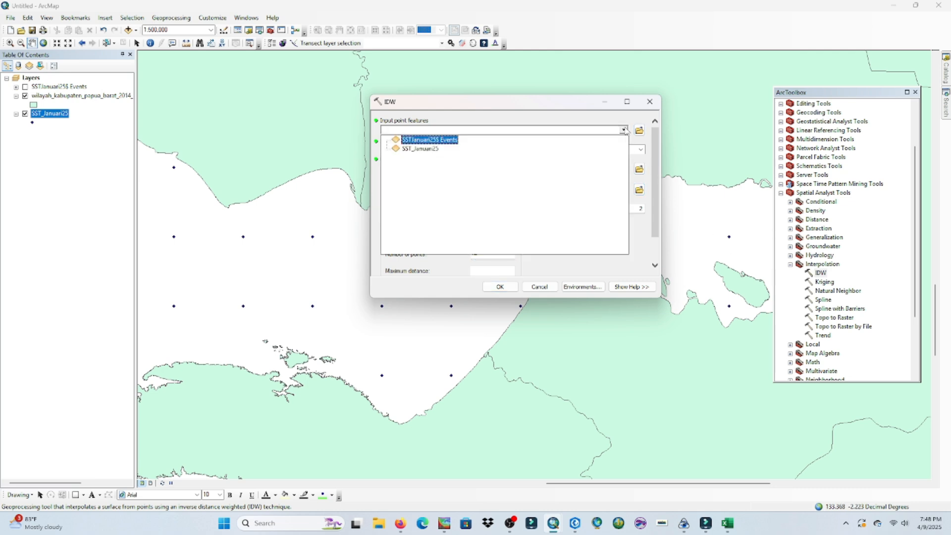
left_click(624, 131)
left_click(623, 132)
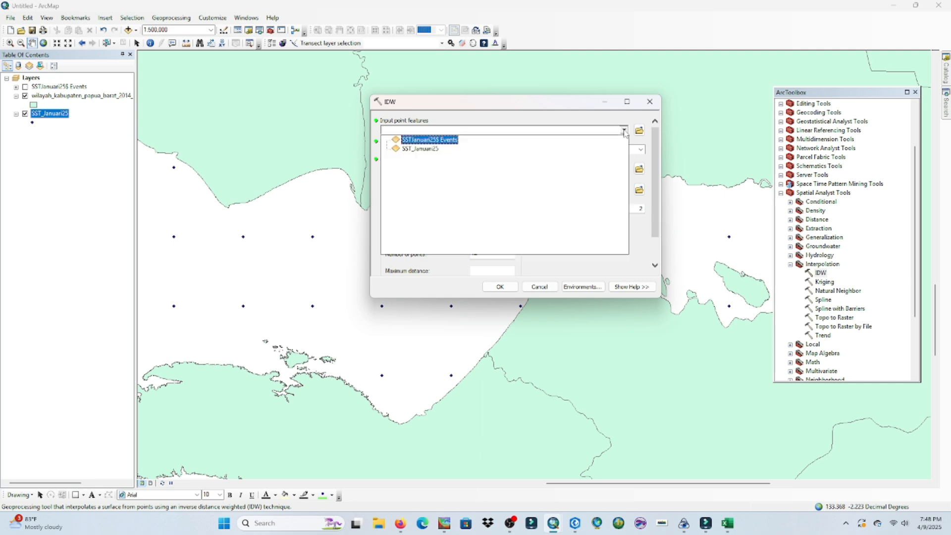
left_click(418, 148)
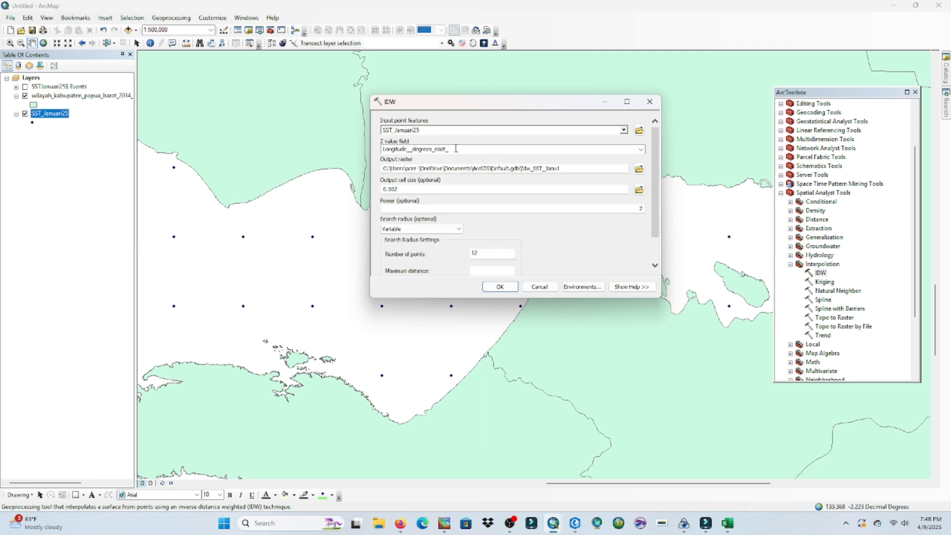
left_click(640, 150)
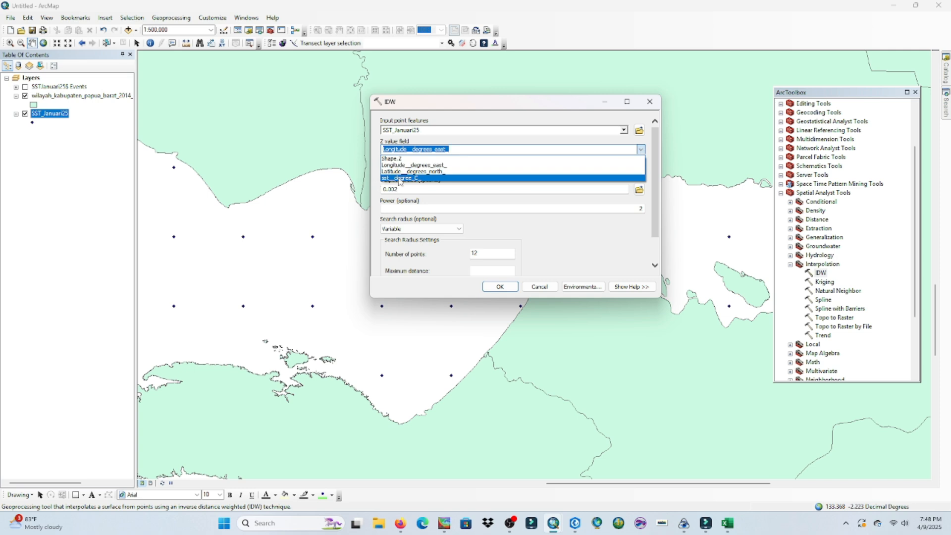
left_click(400, 178)
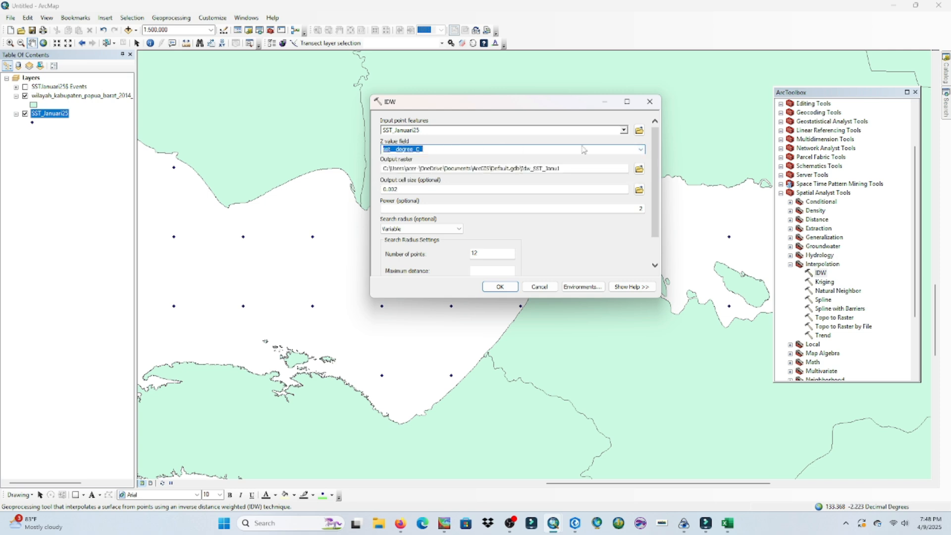
left_click(642, 150)
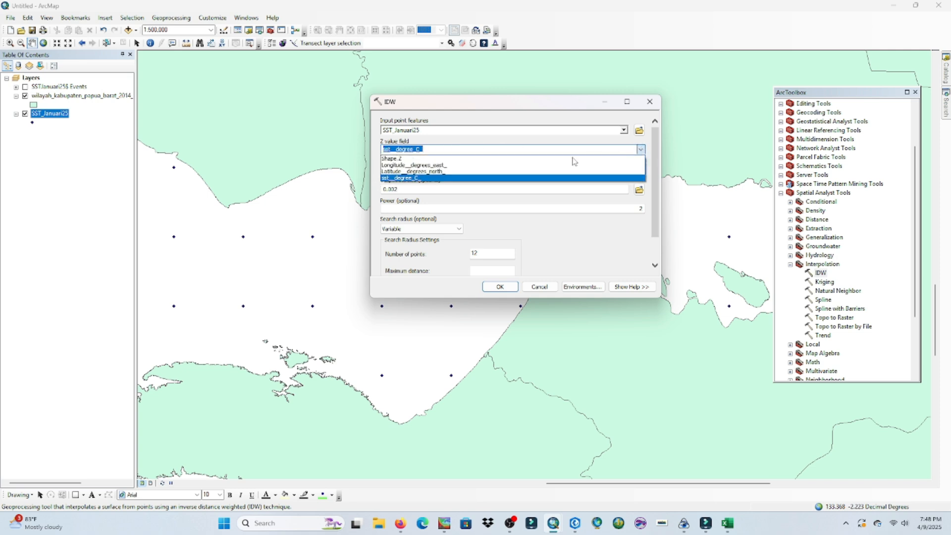
left_click(641, 150)
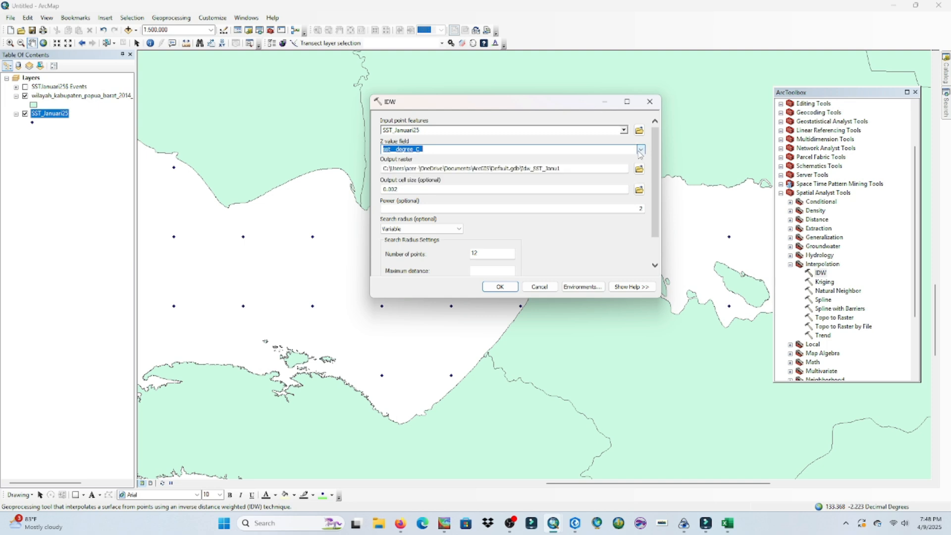
Step: Run the IDW interpolation with Idw_SST as the output raster in Default.gdb, and remove the resulting raster layer from the map
left_click_drag(564, 168, 538, 168)
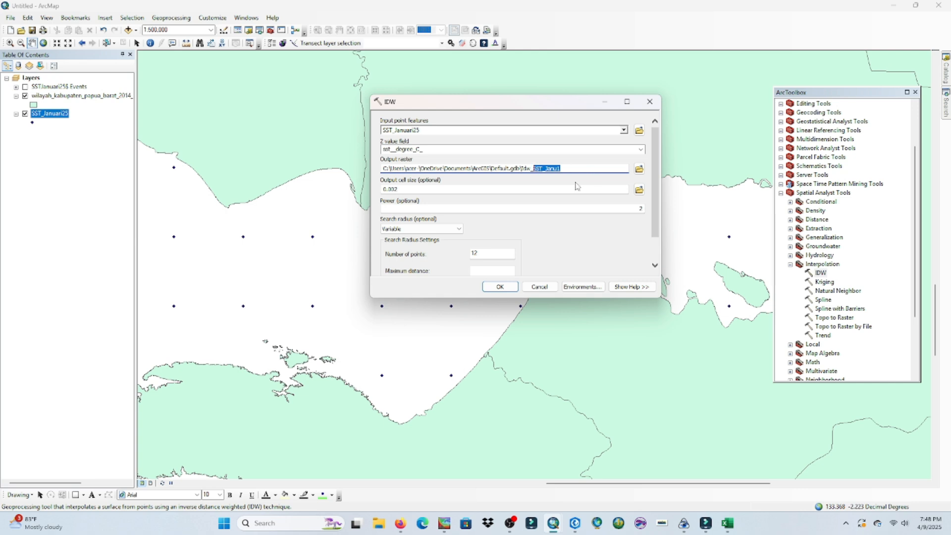
type("SS")
key("Return")
scroll(575, 183, "down", 1)
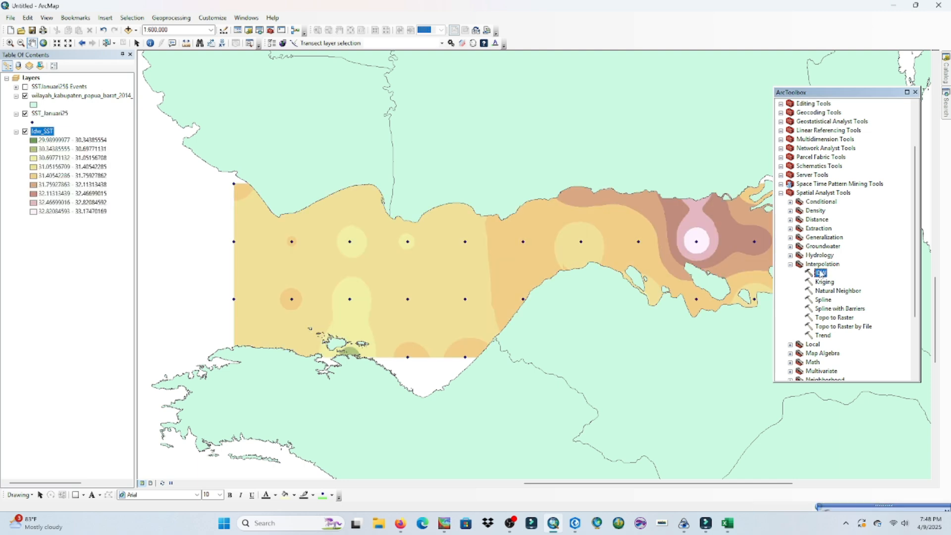
right_click(39, 134)
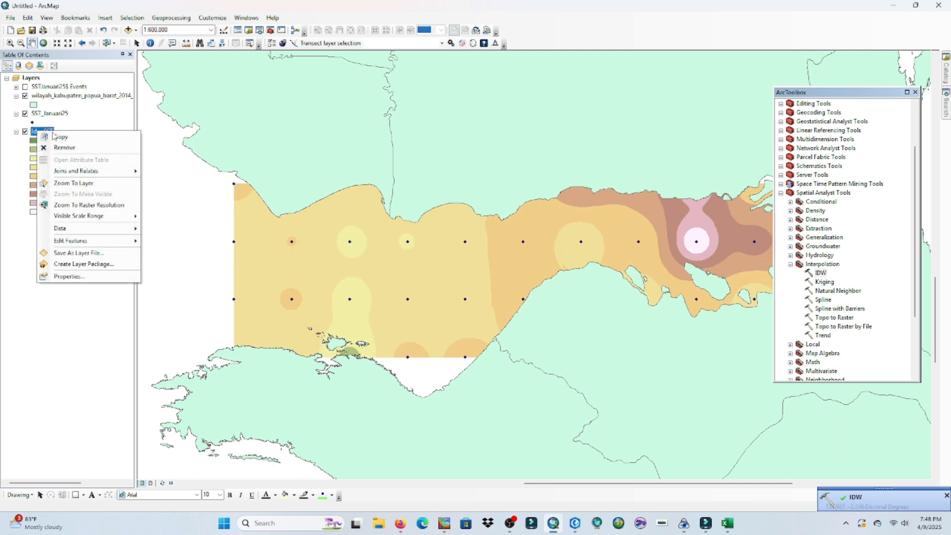
left_click(75, 147)
Step: Set up a new IDW interpolation of SST_Januari25 on the sst__degree_C_ field with output raster Idw_SST_Januari25 in Default.gdb
double_click(821, 273)
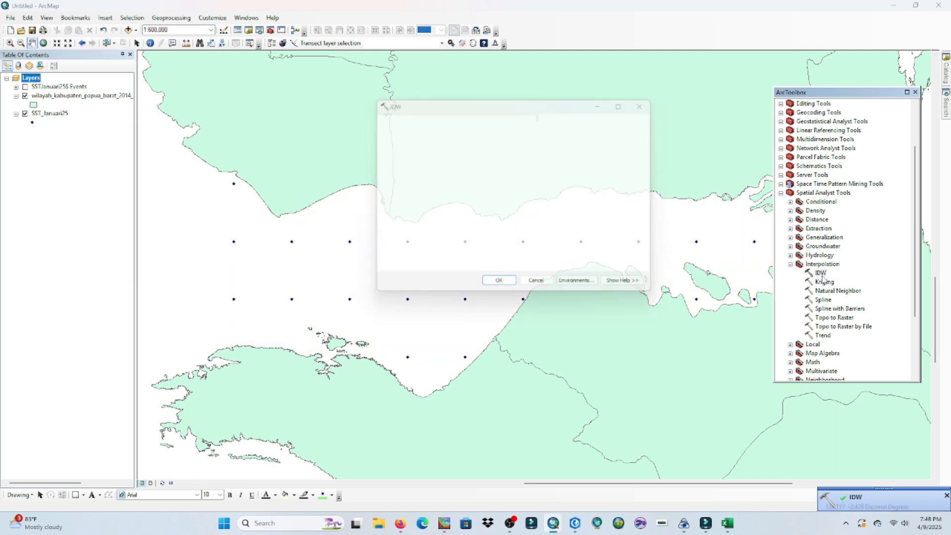
left_click(625, 130)
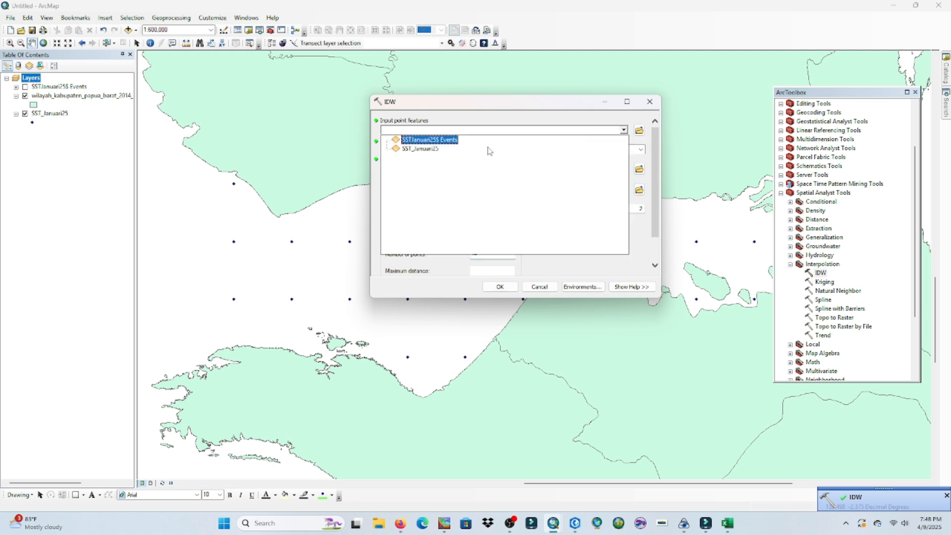
left_click(438, 150)
left_click(640, 150)
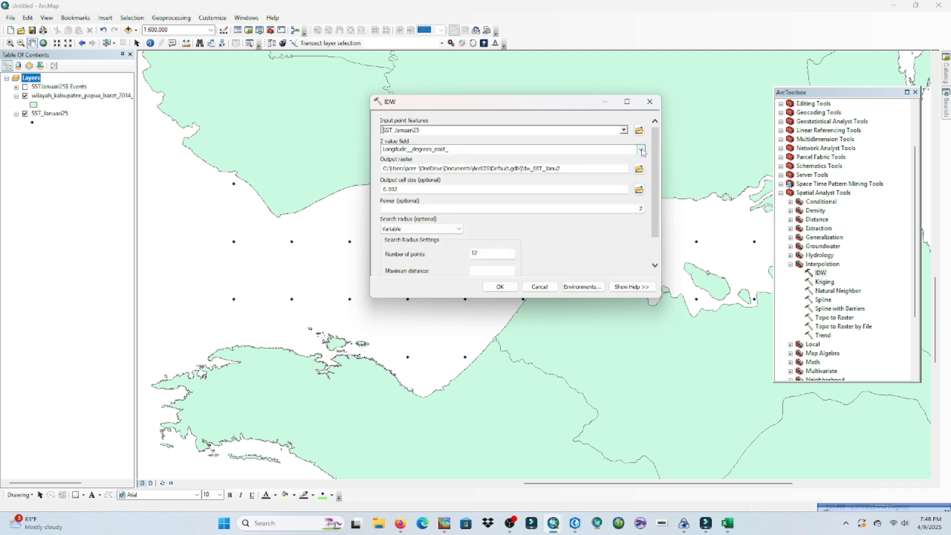
left_click(433, 178)
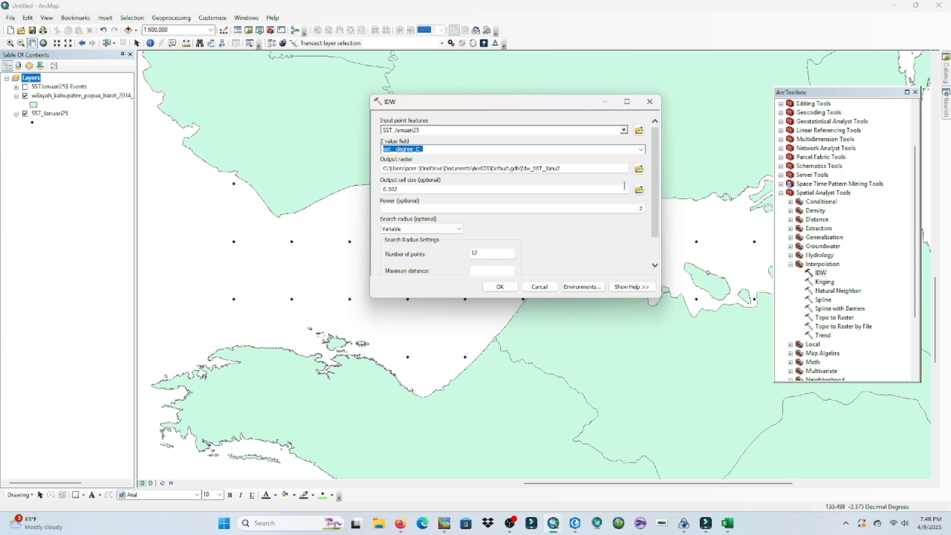
left_click_drag(586, 169, 544, 167)
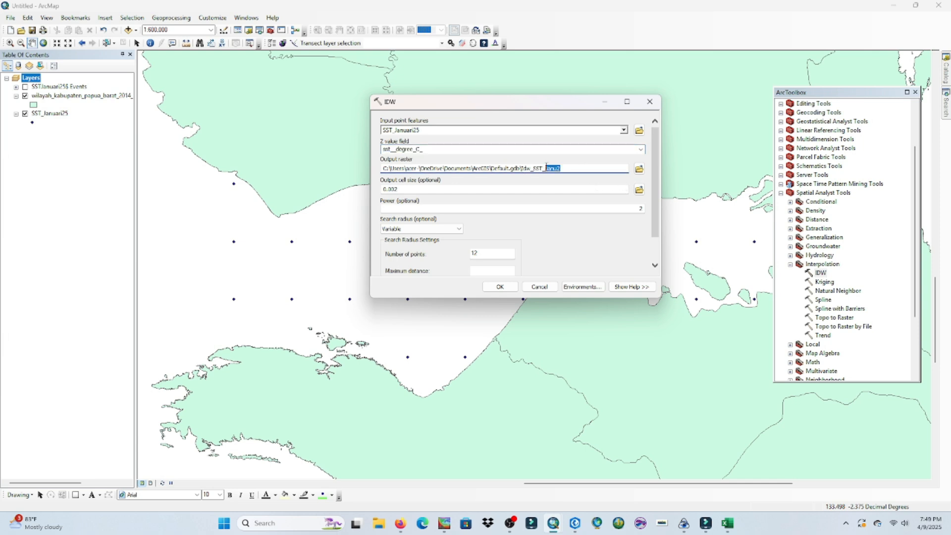
type("1")
Step: Set the IDW processing extent to Same as Display, run the interpolation, and close the toolbox window
left_click(584, 288)
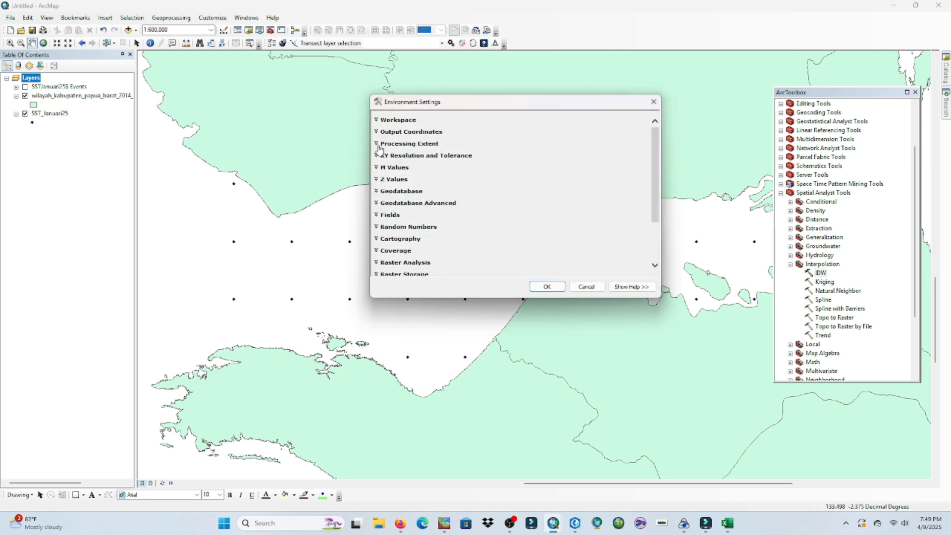
left_click(378, 144)
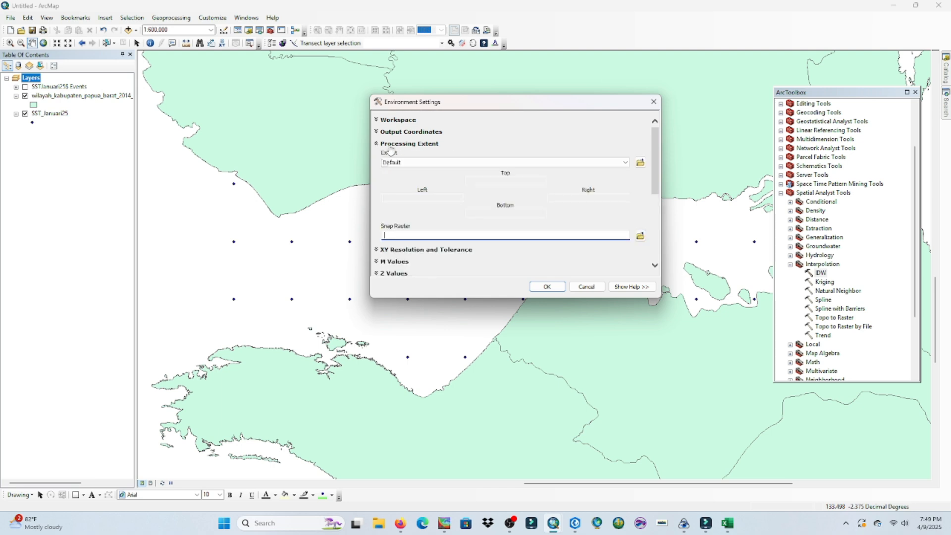
left_click(426, 162)
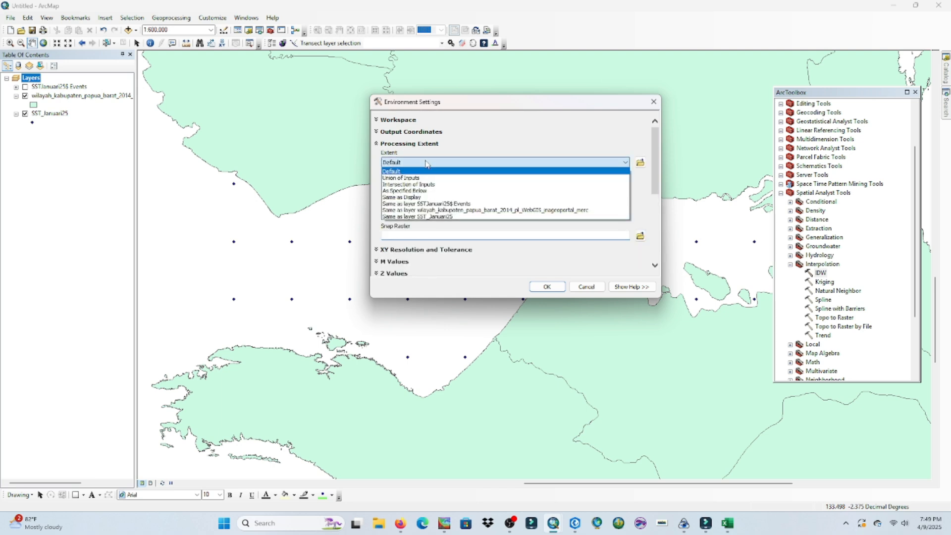
left_click(420, 197)
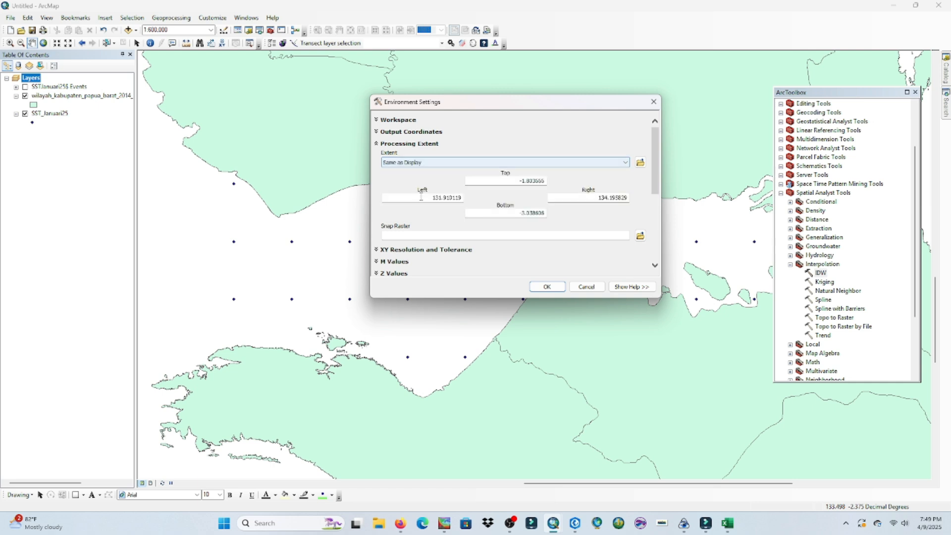
left_click(549, 287)
left_click(500, 287)
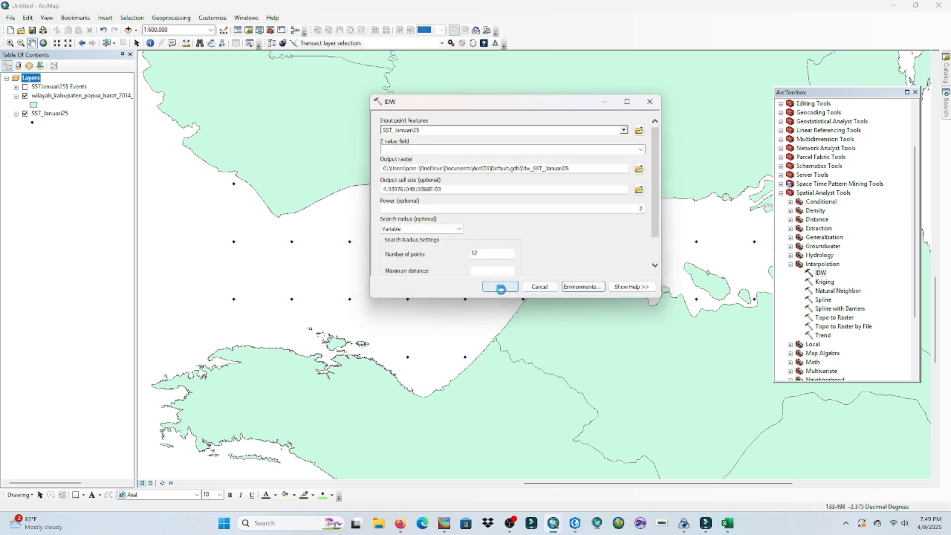
left_click_drag(488, 274, 409, 270)
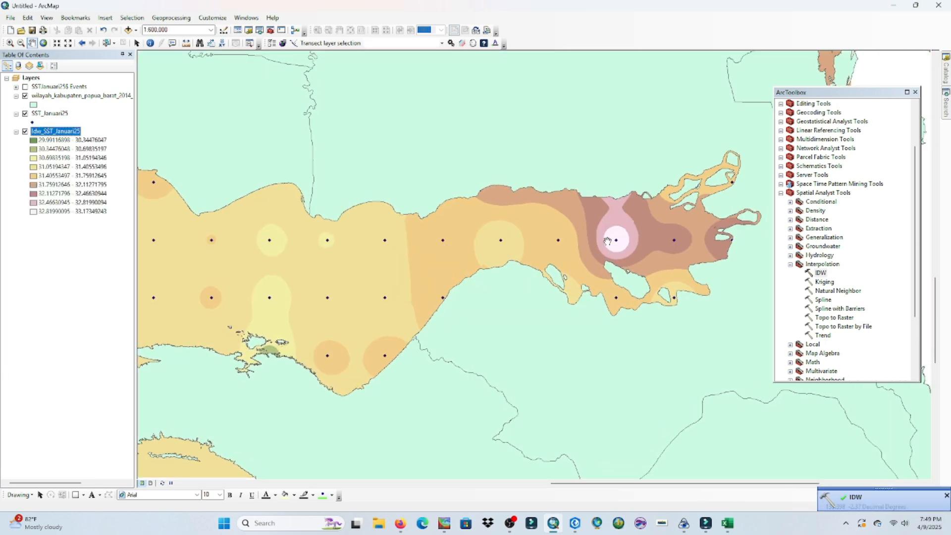
left_click(916, 92)
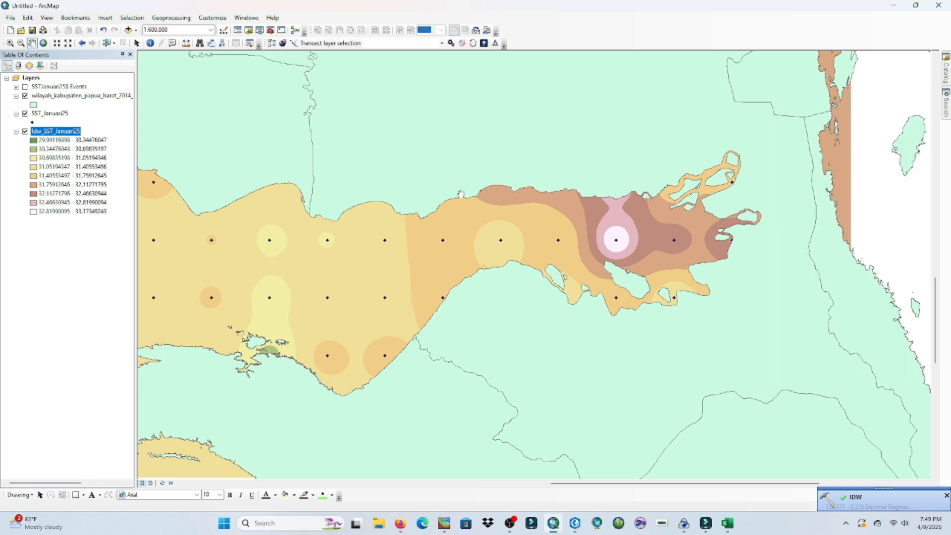
Step: Examine the interpolated sea surface temperature raster and its class boundaries across the bay
scroll(453, 206, "up", 2)
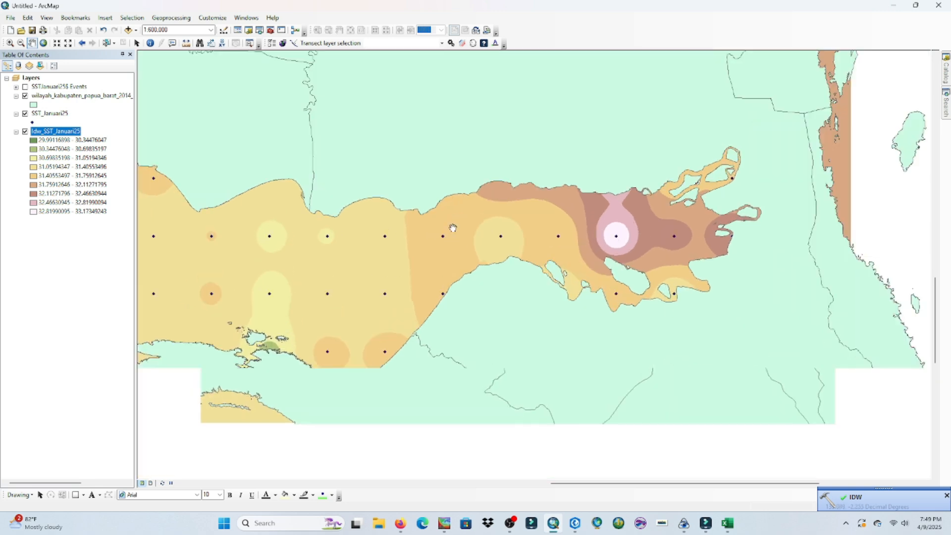
scroll(462, 226, "up", 2)
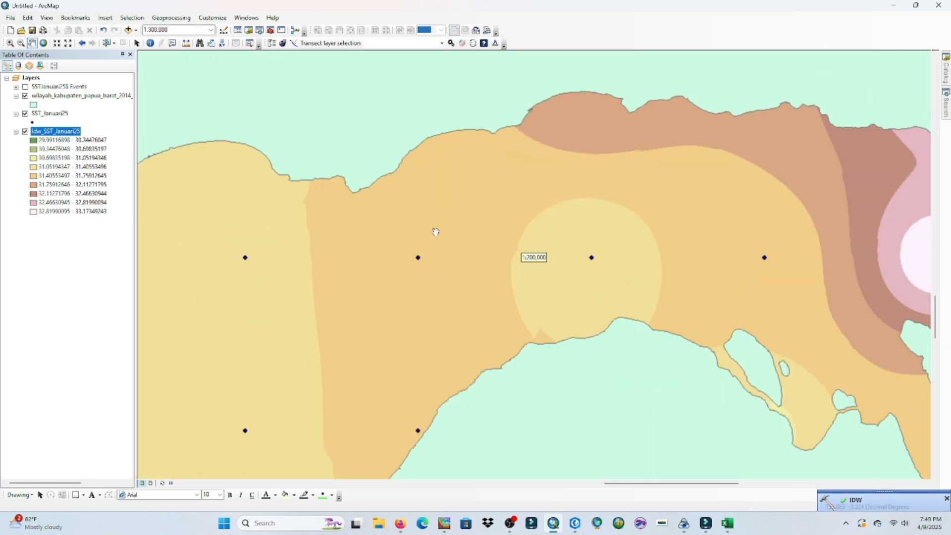
scroll(433, 222, "down", 4)
scroll(408, 231, "up", 3)
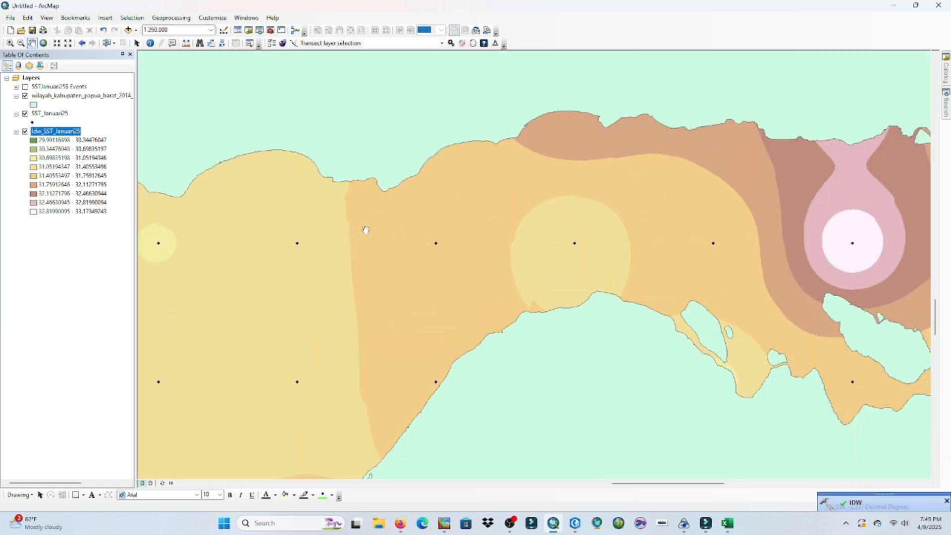
scroll(418, 236, "up", 1)
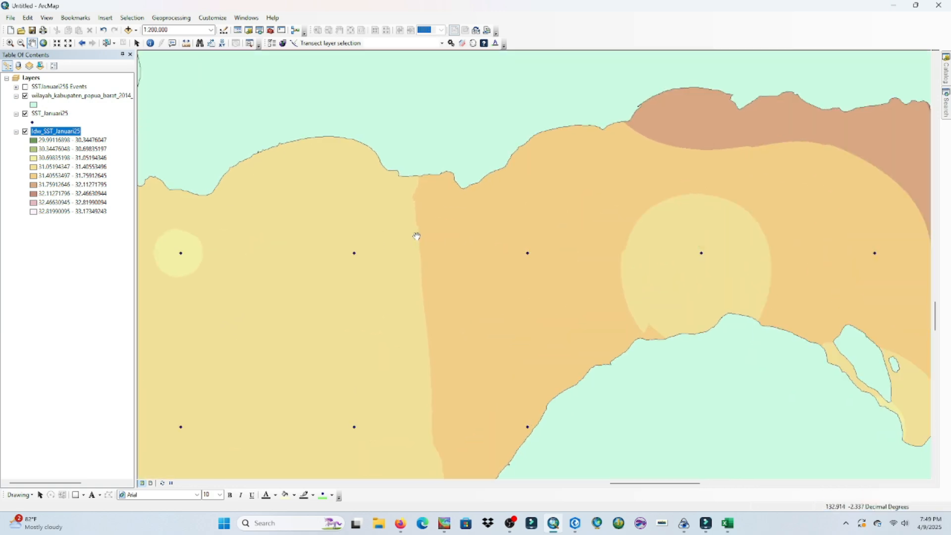
scroll(417, 236, "down", 1)
left_click_drag(350, 238, 357, 189)
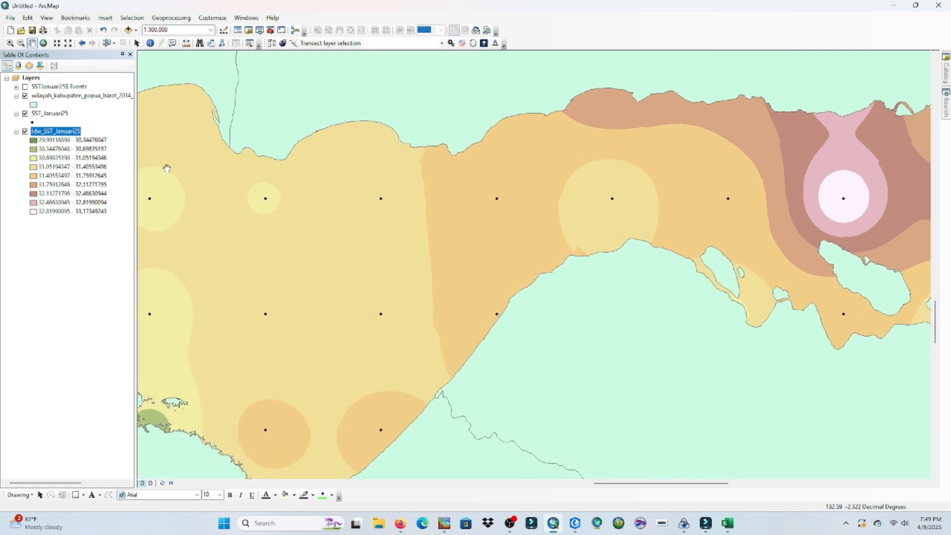
Step: Reduce the classified symbology of the Idw_SST_Januari25 raster to 5 classes
left_click(105, 142)
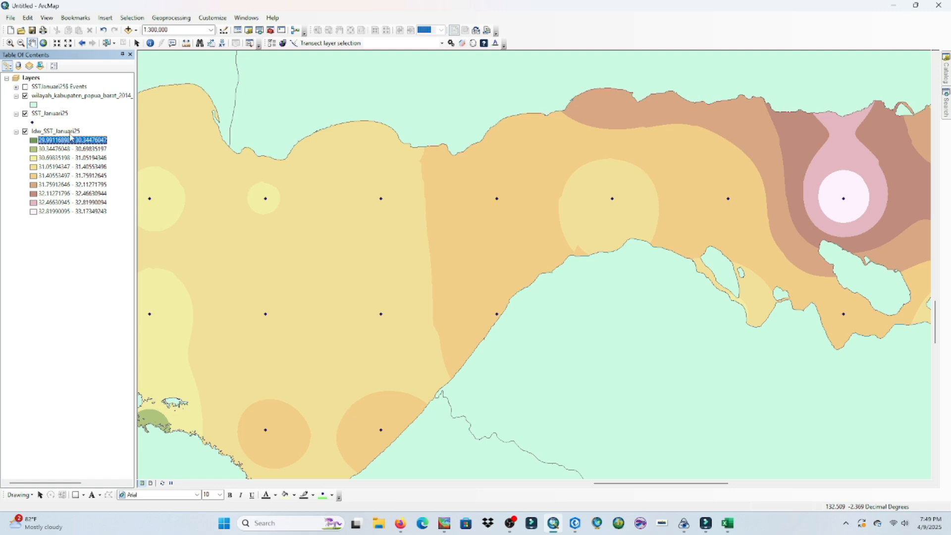
double_click(70, 133)
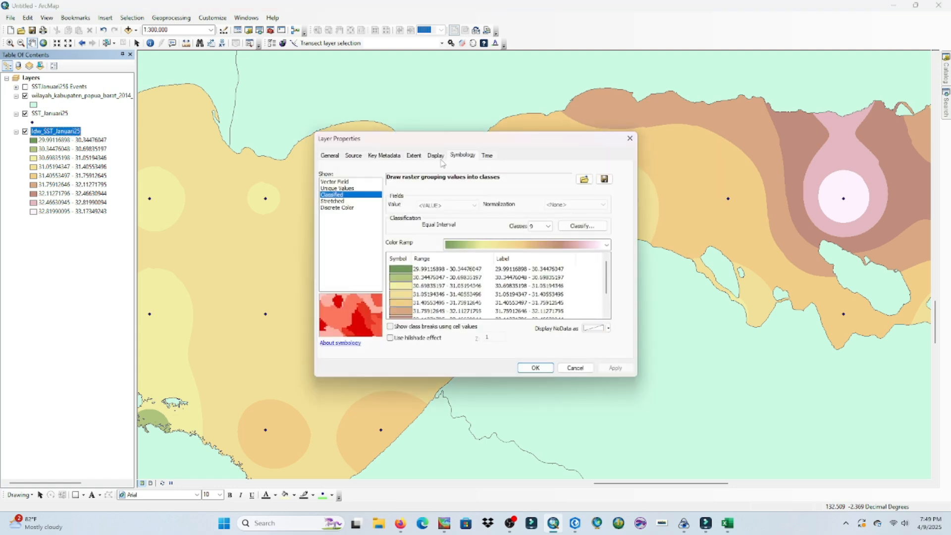
left_click(548, 226)
left_click(538, 249)
left_click(531, 368)
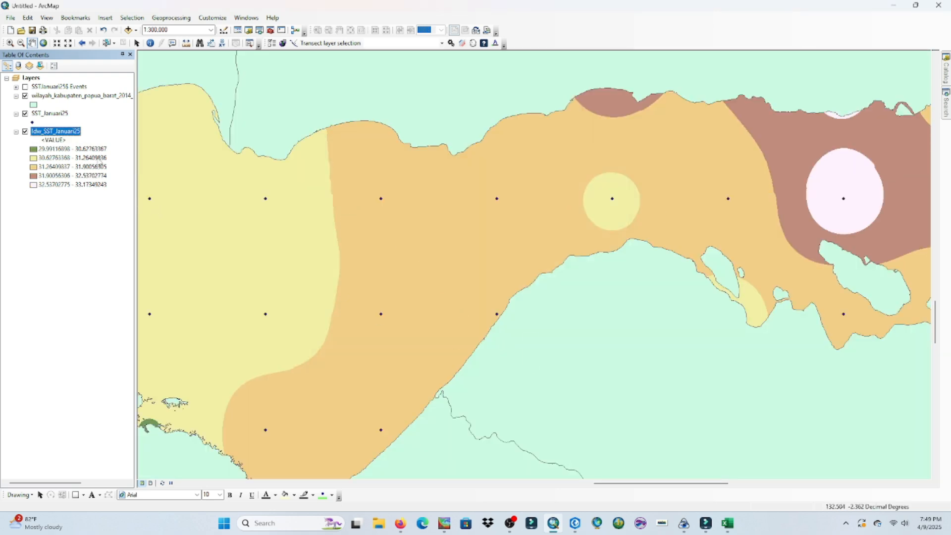
Step: Switch the Idw_SST_Januari25 raster's symbology to Stretched with the red-yellow-cyan-blue color ramp
double_click(58, 133)
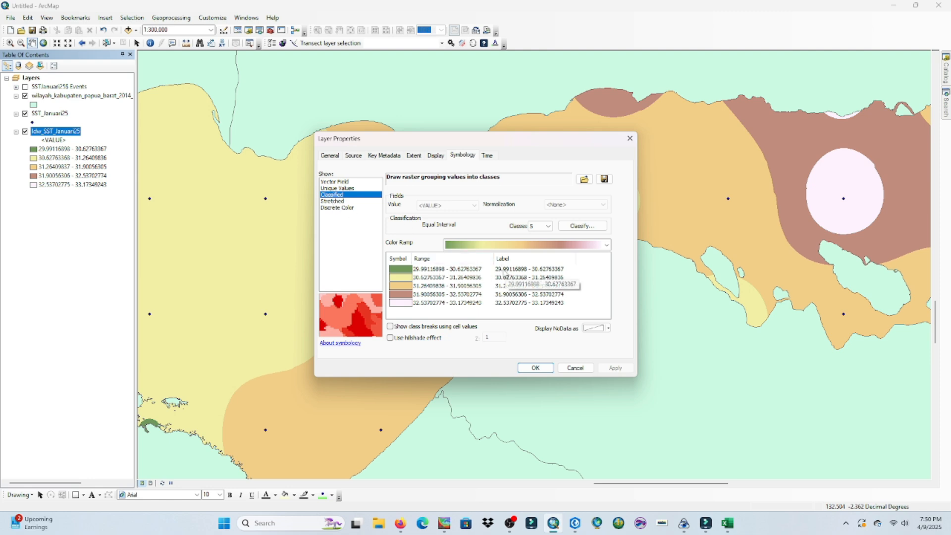
left_click(332, 201)
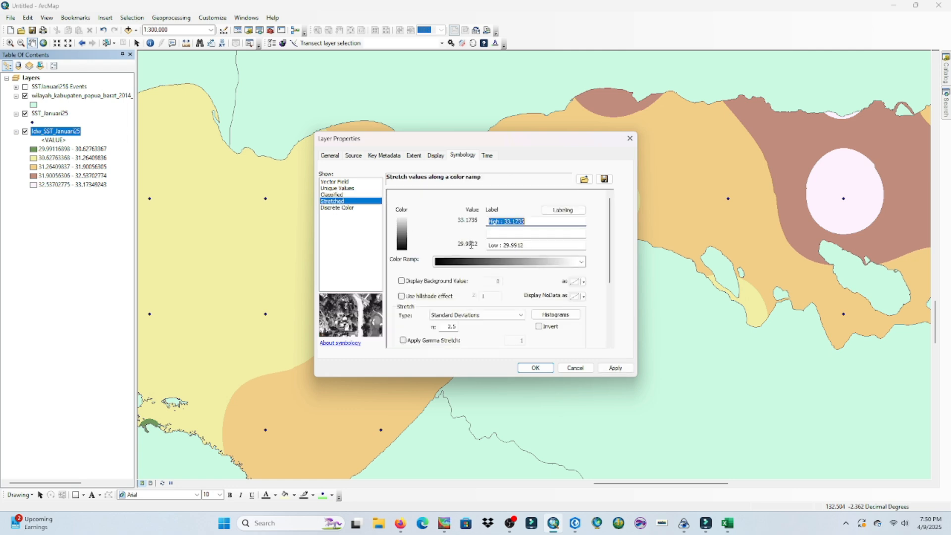
left_click(545, 263)
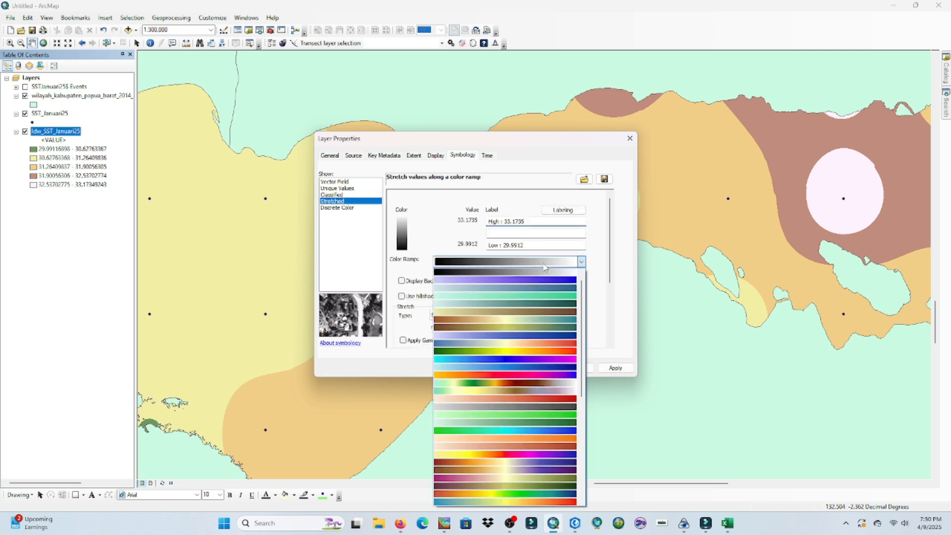
scroll(571, 445, "down", 5)
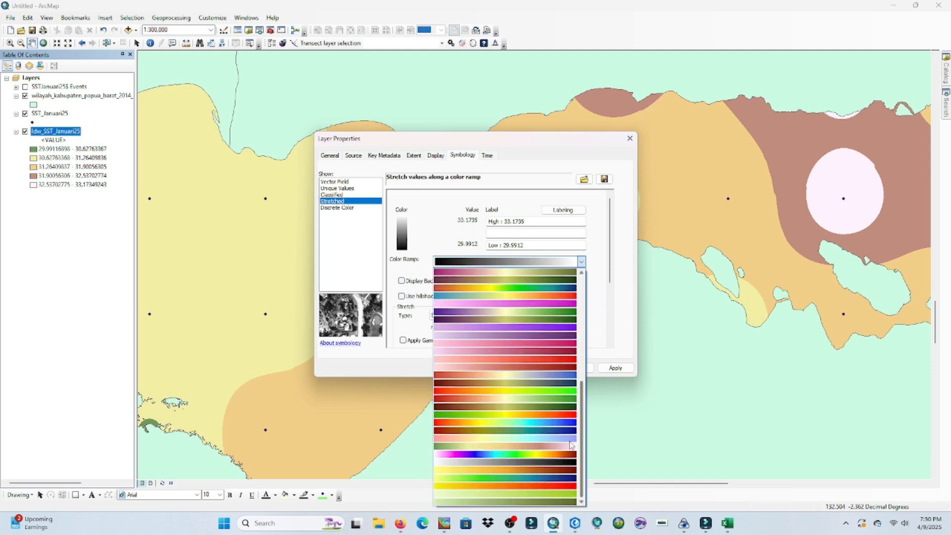
left_click(525, 424)
Step: Shorten the stretched raster's legend labels to High : 33.1 and Low : 29.9, and apply the symbology
left_click(532, 223)
key("BackSpace")
key("BackSpace")
left_click_drag(526, 245, 518, 244)
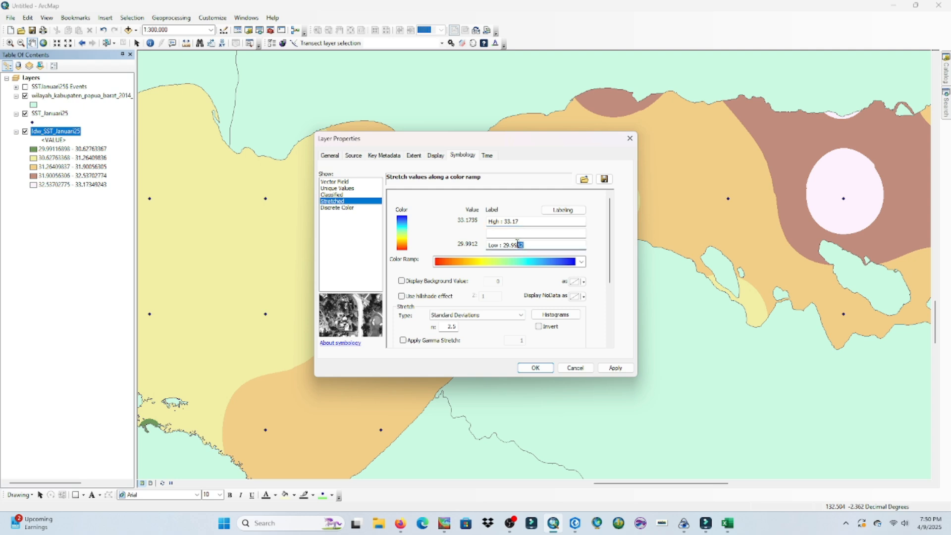
key("BackSpace")
key("BackSpace")
left_click(520, 222)
key("BackSpace")
left_click(535, 367)
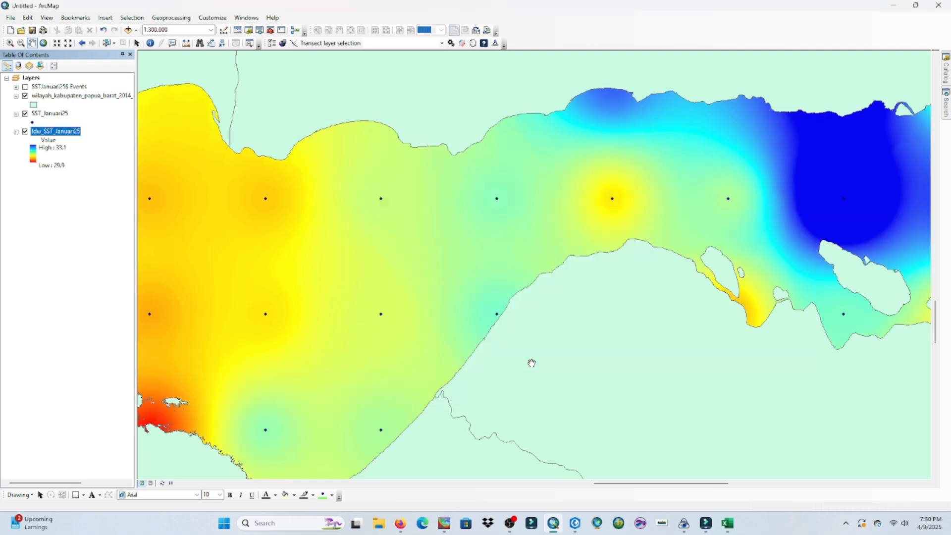
Step: Invert the raster's color ramp so that high temperatures are drawn red and low ones blue
left_click(32, 157)
double_click(34, 157)
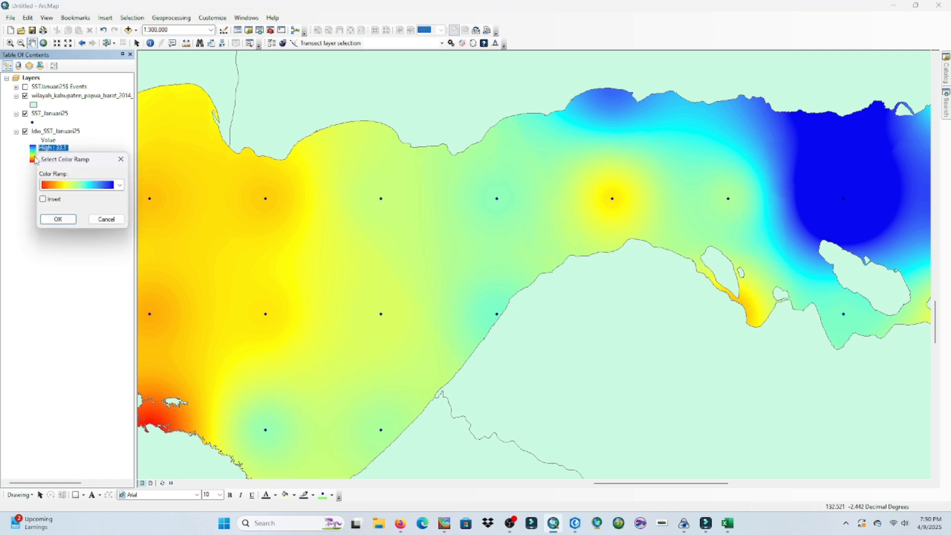
left_click(54, 200)
left_click(66, 221)
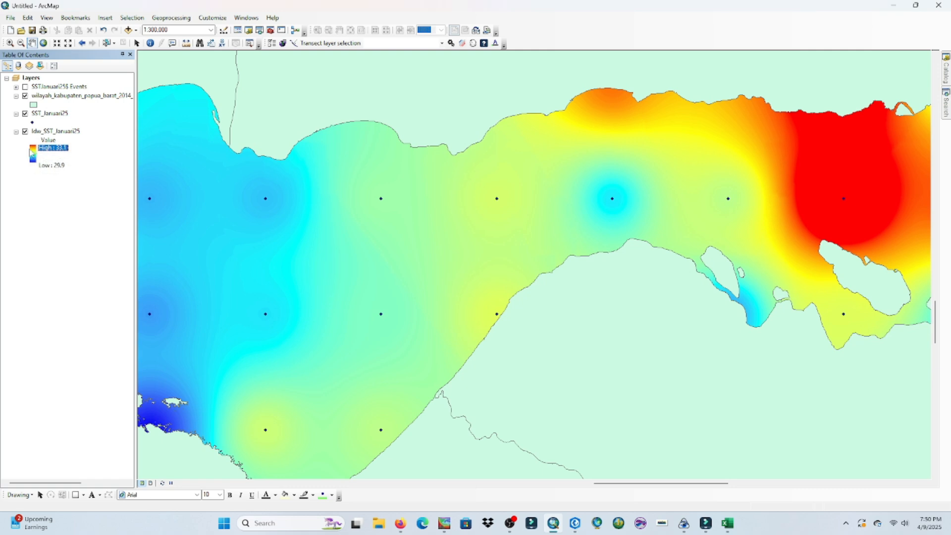
left_click_drag(430, 220, 369, 217)
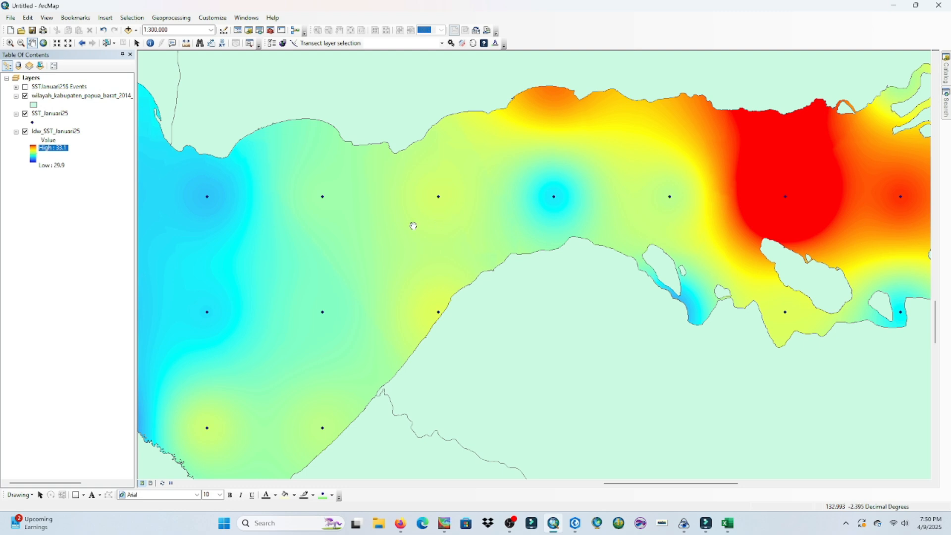
Step: Symbolize Idw_SST_Januari25 as Classified with 5 Natural Breaks (Jenks) classes and the green-yellow-red color ramp
left_click(40, 132)
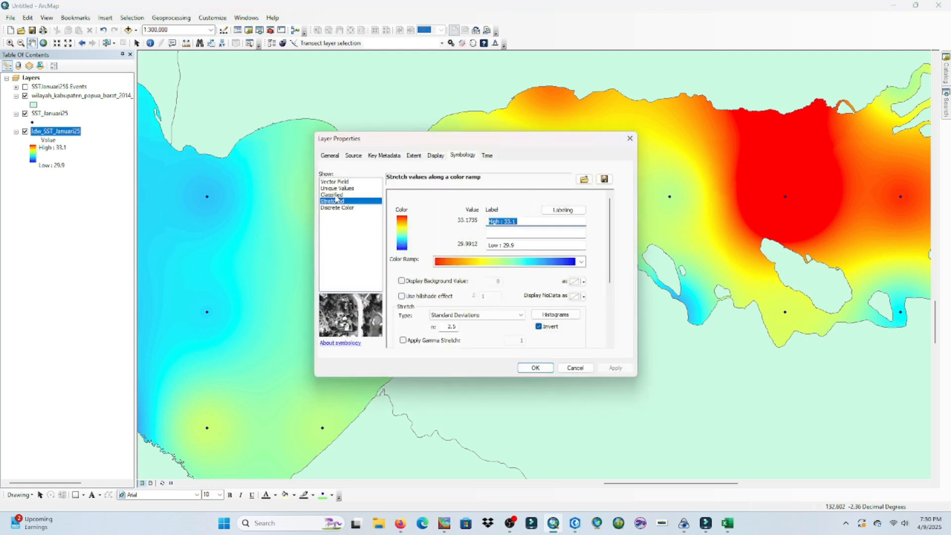
left_click(337, 196)
left_click(544, 246)
scroll(611, 300, "down", 5)
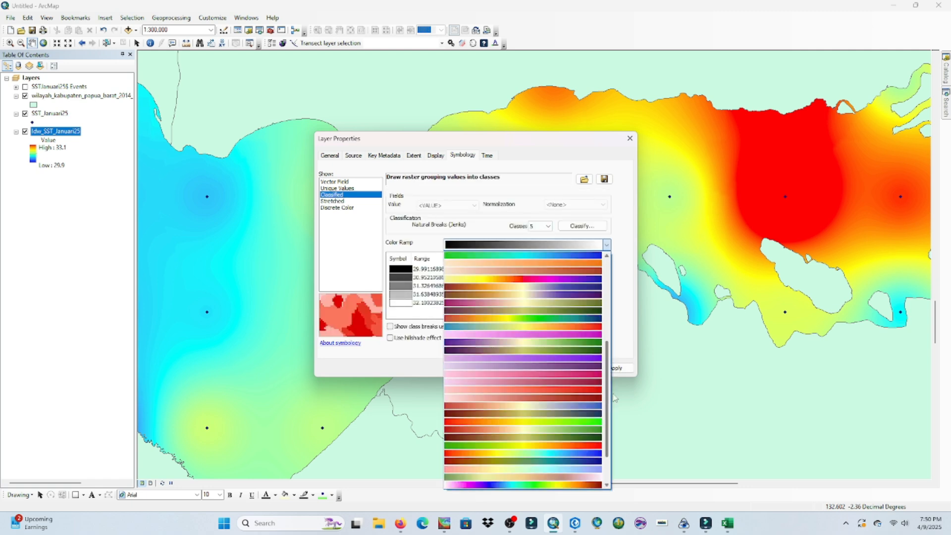
left_click(532, 415)
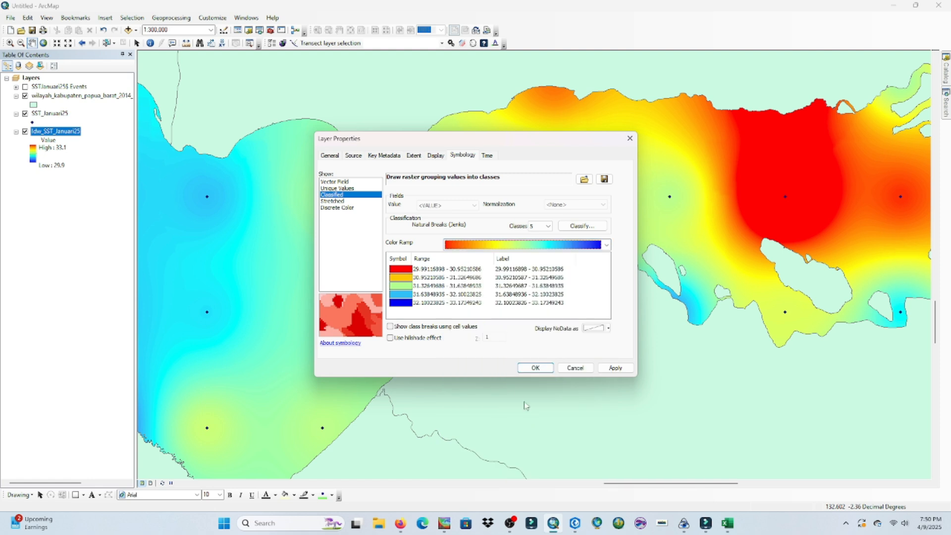
left_click(607, 245)
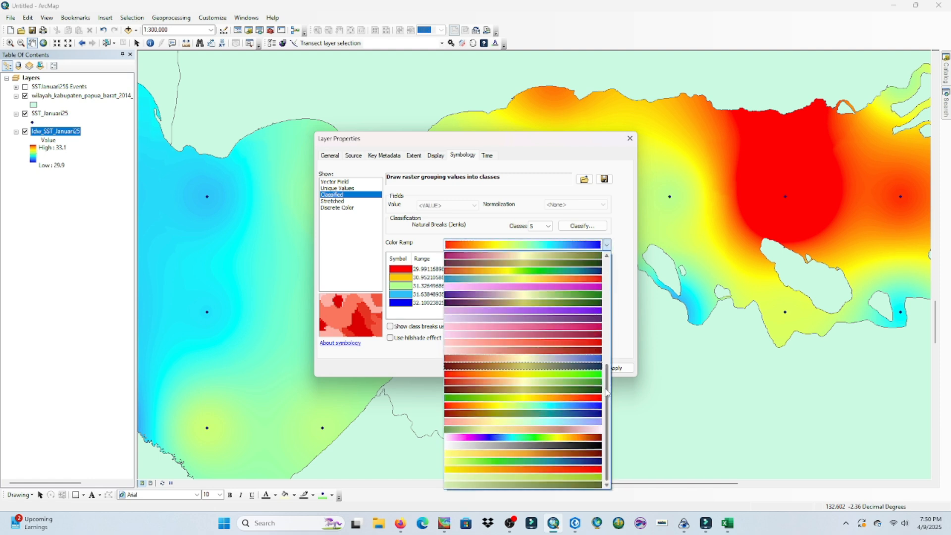
left_click(568, 398)
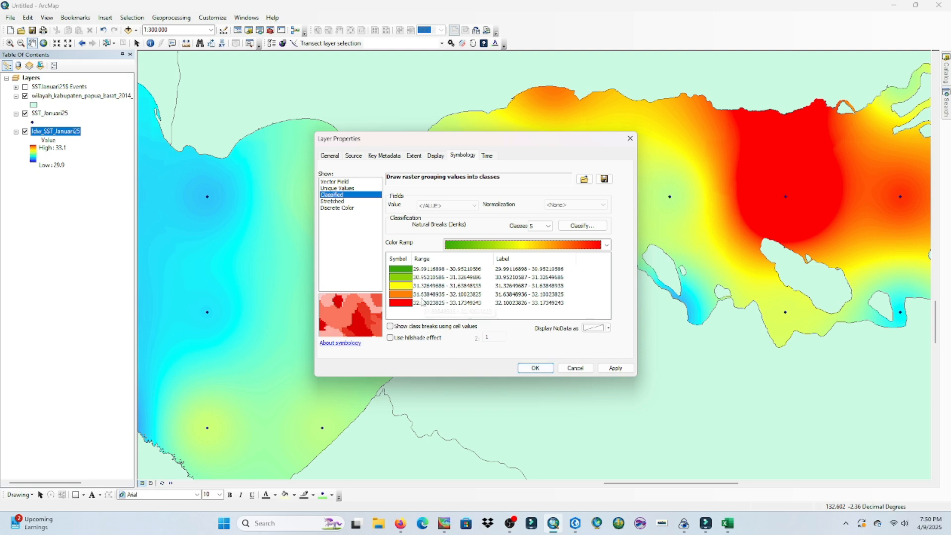
left_click(537, 368)
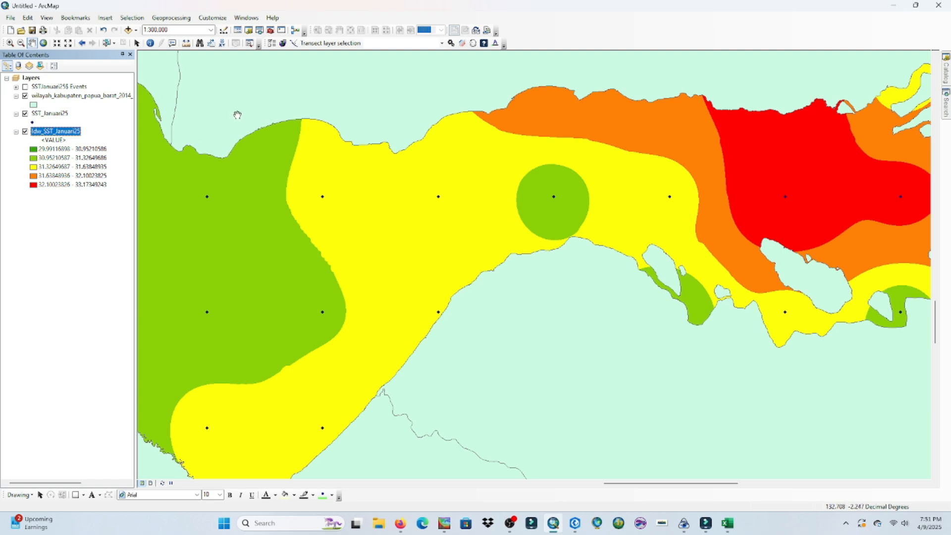
Step: Generate contour lines from the Idw_SST_Januari25 raster with the Spatial Analyst Contour tool, using a contour interval of 0.1
left_click(270, 31)
scroll(859, 344, "down", 4)
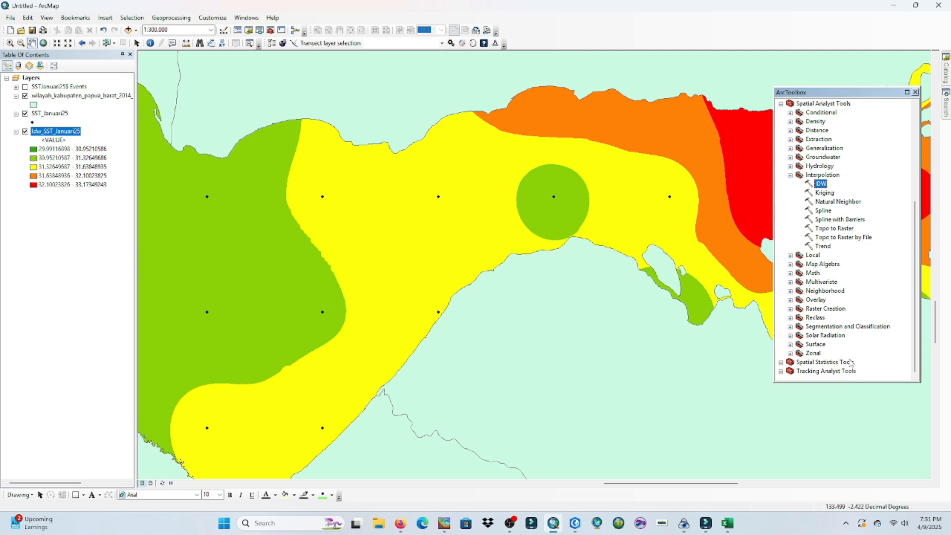
left_click(790, 346)
double_click(821, 283)
left_click(624, 130)
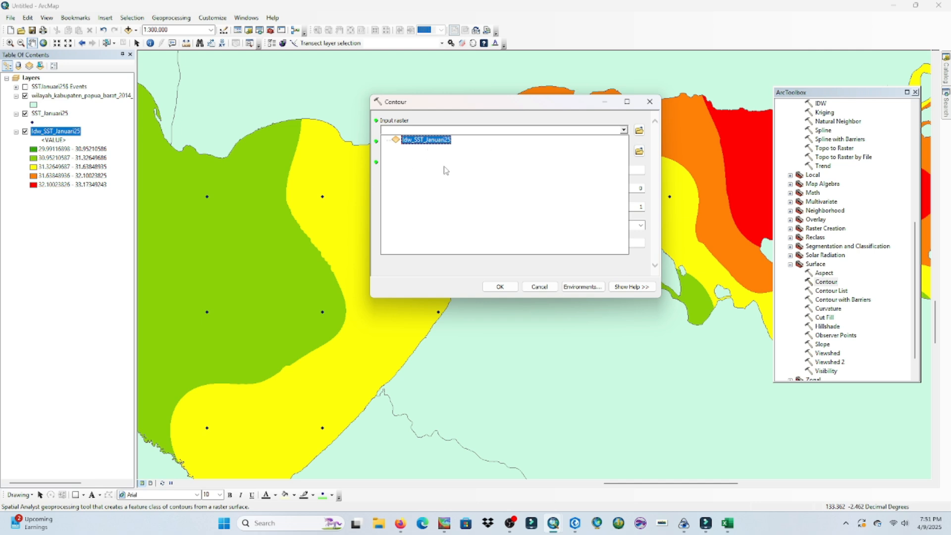
left_click(431, 140)
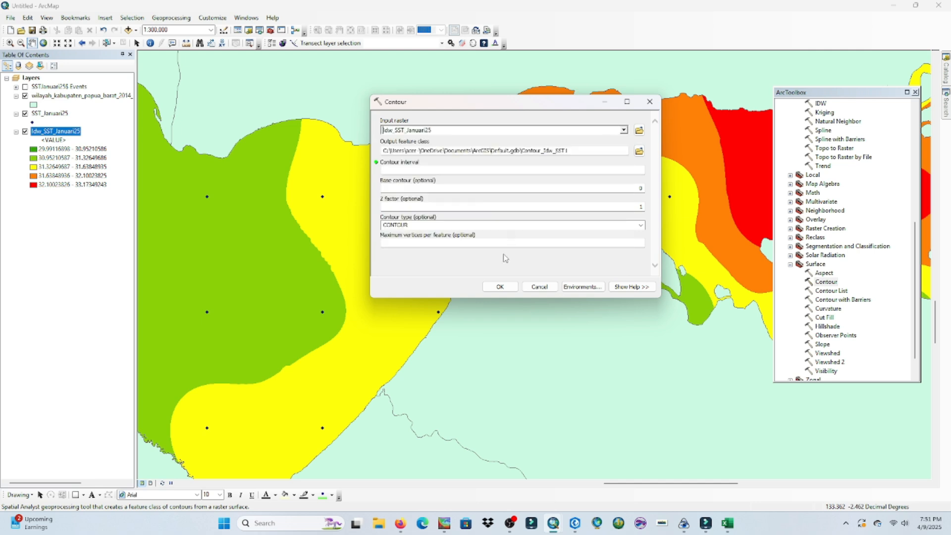
left_click(558, 168)
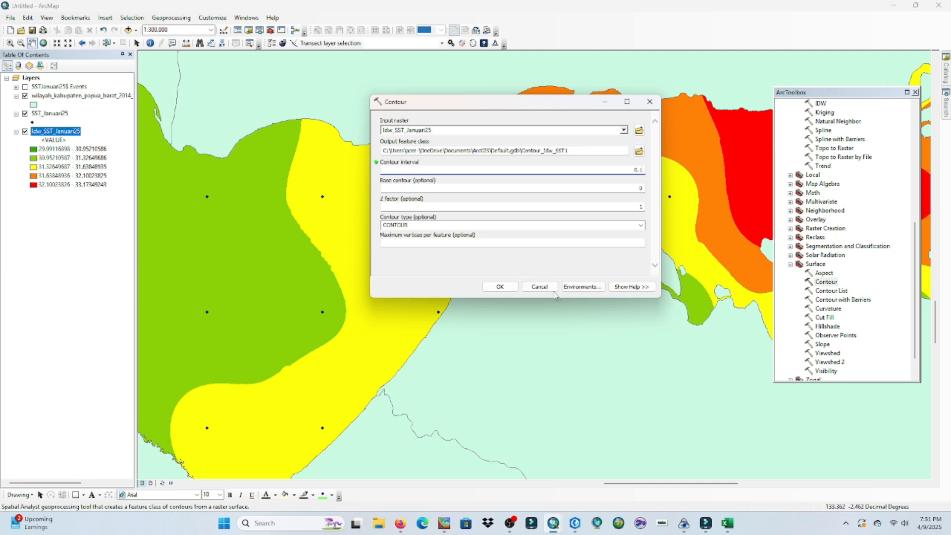
left_click(500, 287)
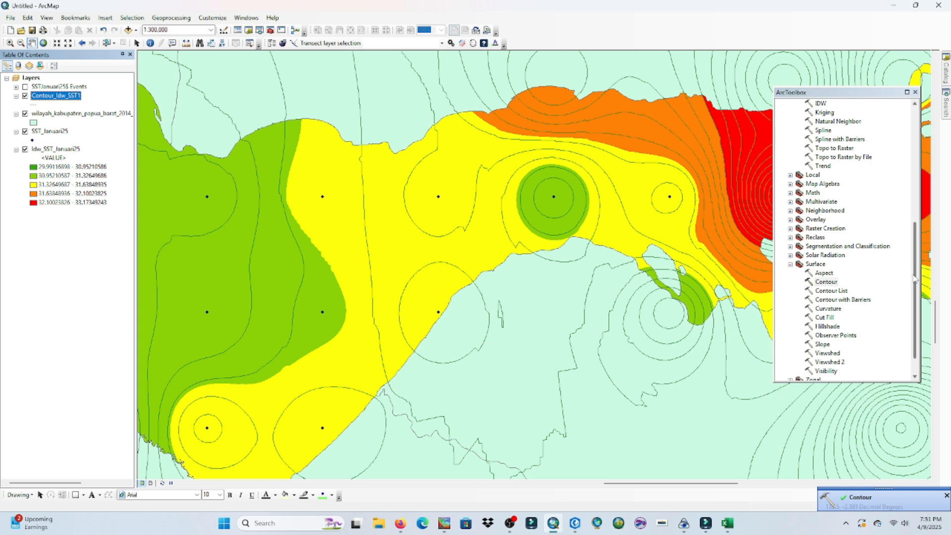
Step: Erase the land portions of Contour_Idw_SST1 using the wilayah_kabupaten_papua_barat_2014 polygons, and remove the original contour layer from the map
left_click_drag(915, 280, 915, 163)
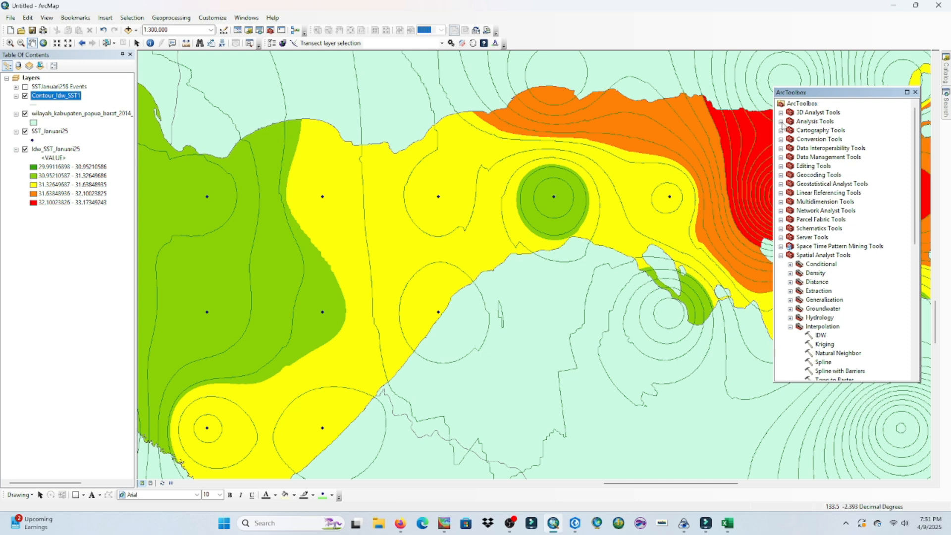
left_click(781, 122)
left_click(790, 140)
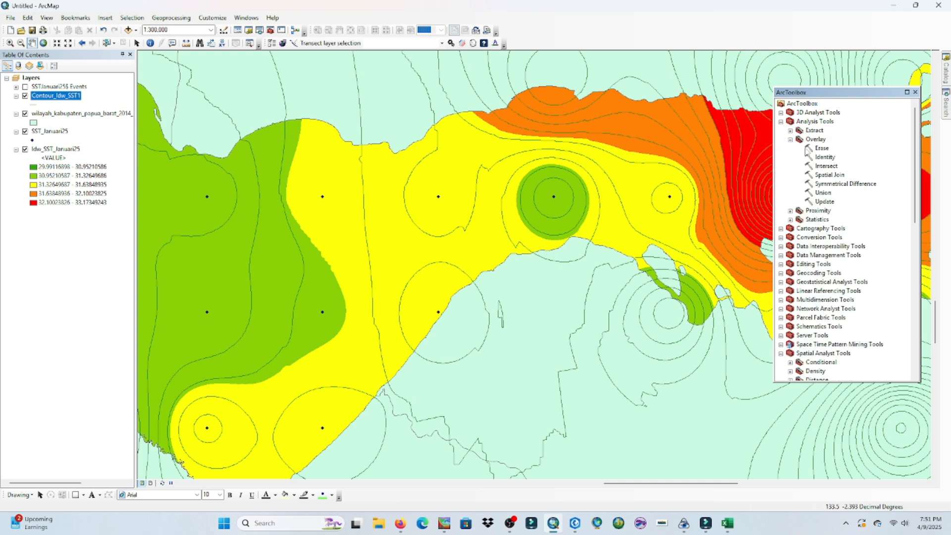
double_click(822, 148)
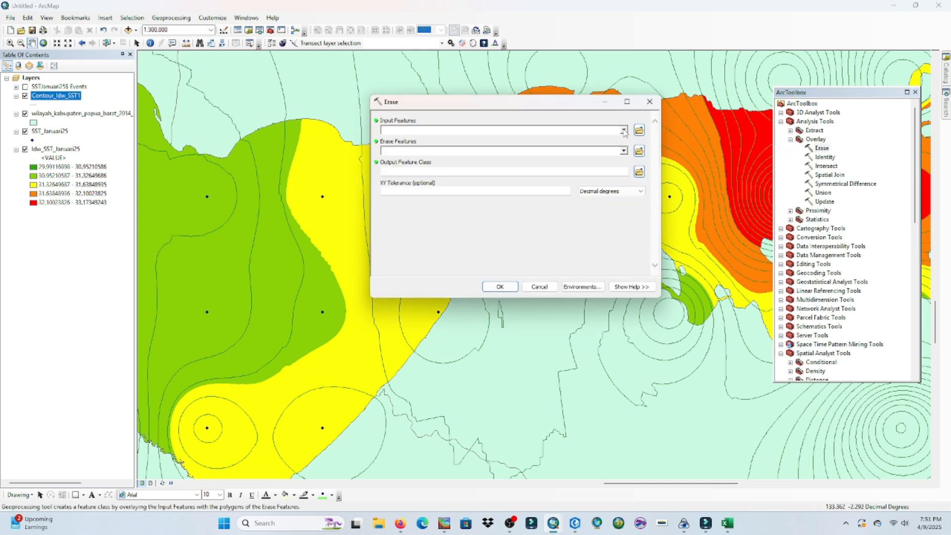
left_click(624, 130)
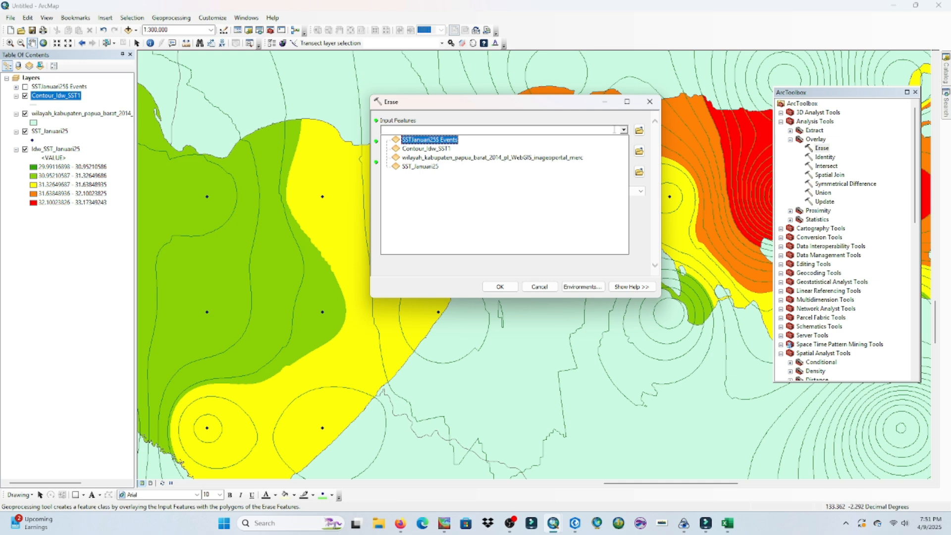
left_click(425, 149)
left_click(623, 151)
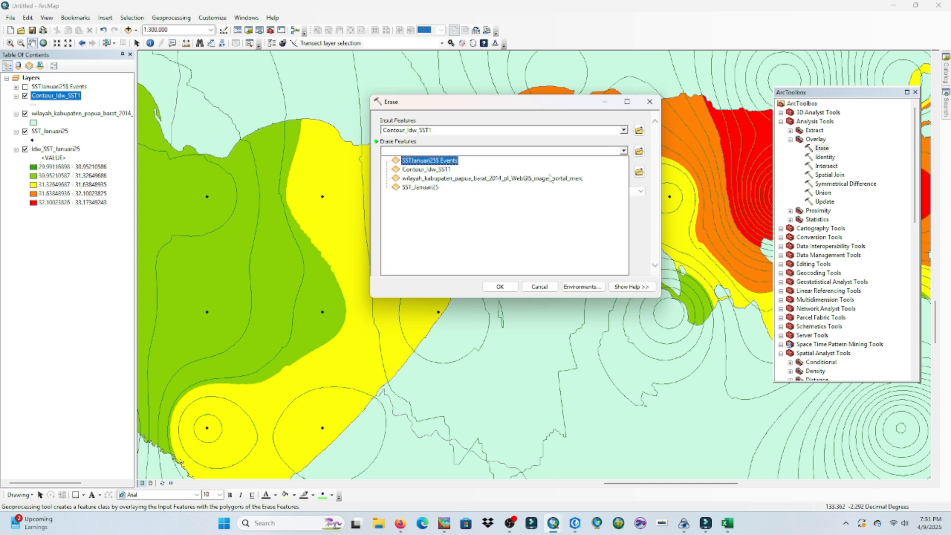
left_click(495, 179)
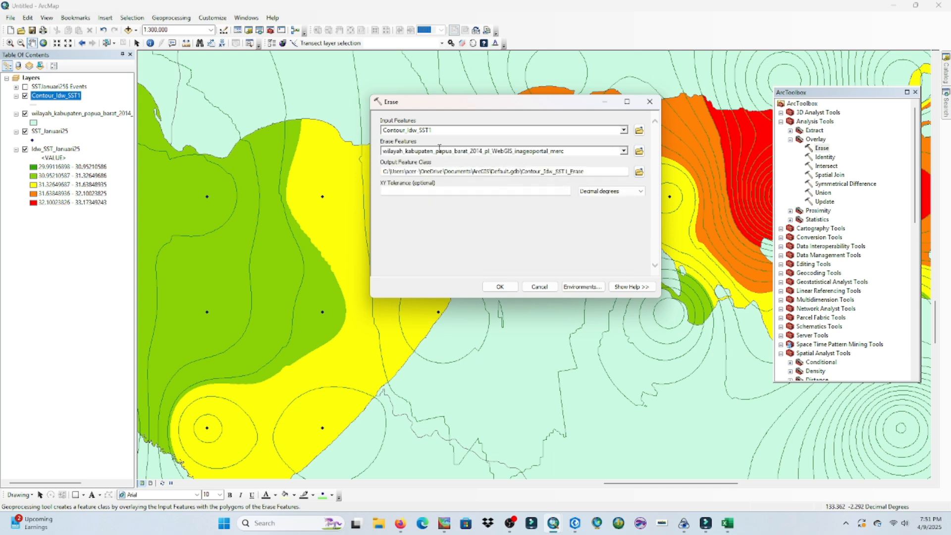
left_click(500, 287)
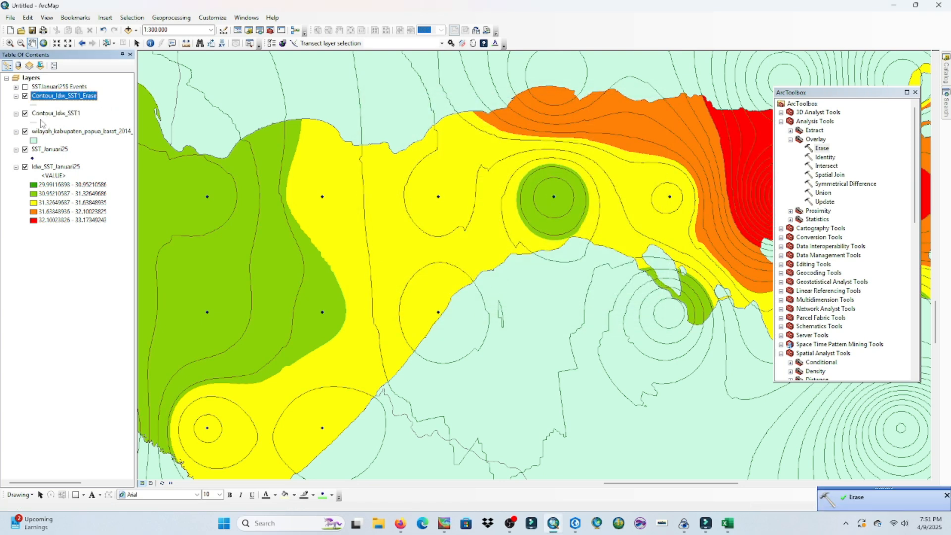
right_click(48, 117)
left_click(80, 133)
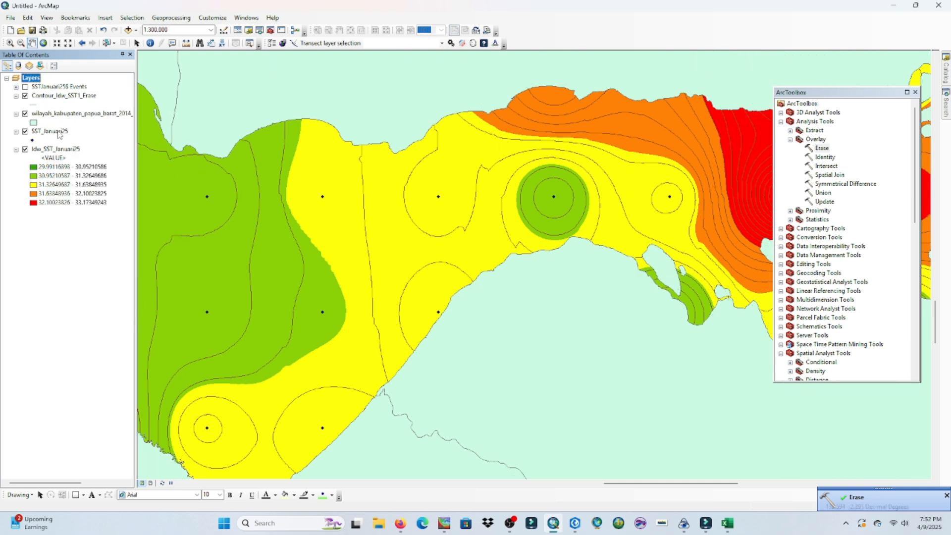
Step: Turn on labels for the Contour_Idw_SST1_Erase layer with Contour as the label field, and close the toolbox window
right_click(55, 97)
left_click(79, 188)
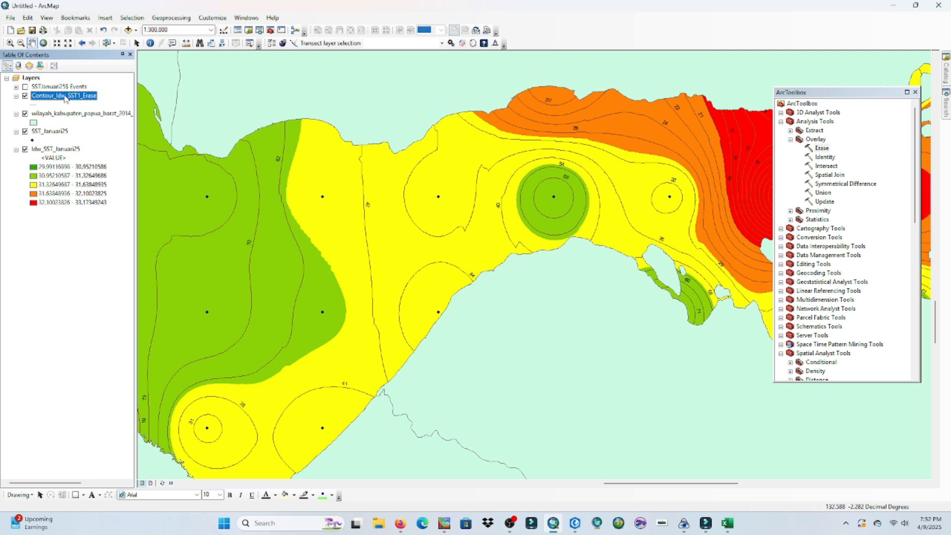
double_click(64, 96)
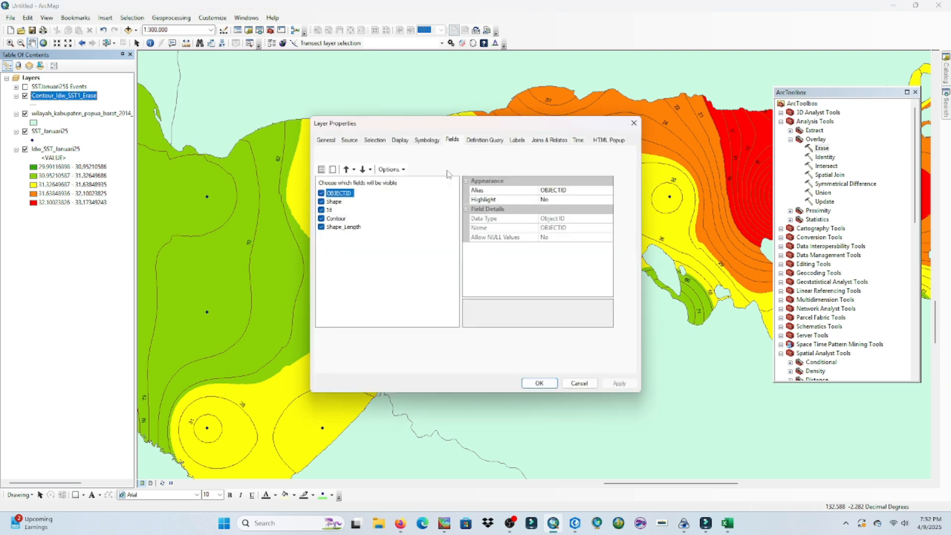
left_click(517, 141)
left_click(437, 219)
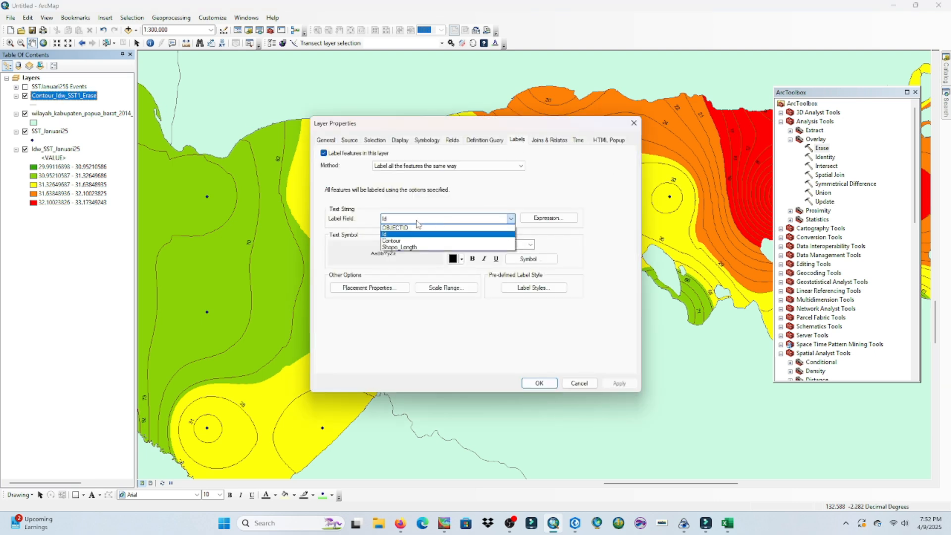
left_click(408, 241)
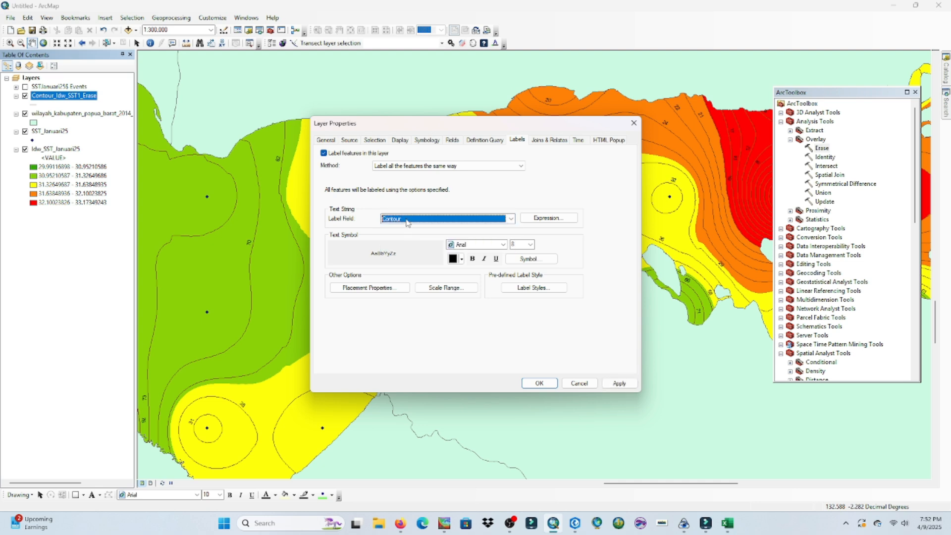
left_click(547, 385)
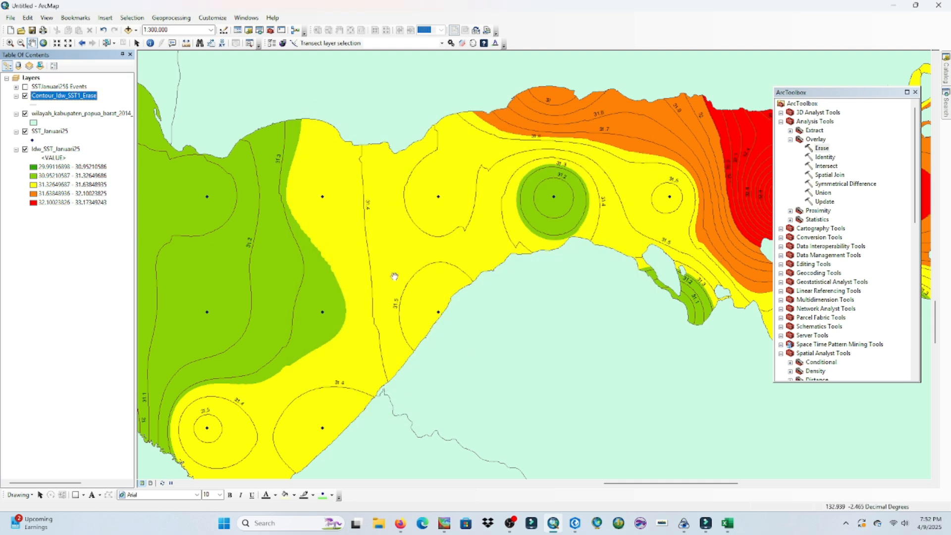
left_click_drag(847, 97, 843, 112)
left_click(912, 108)
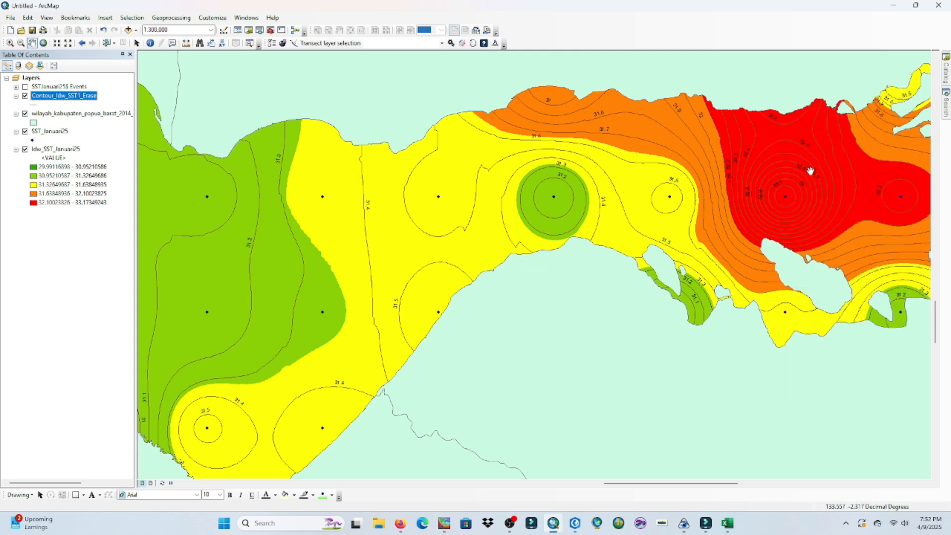